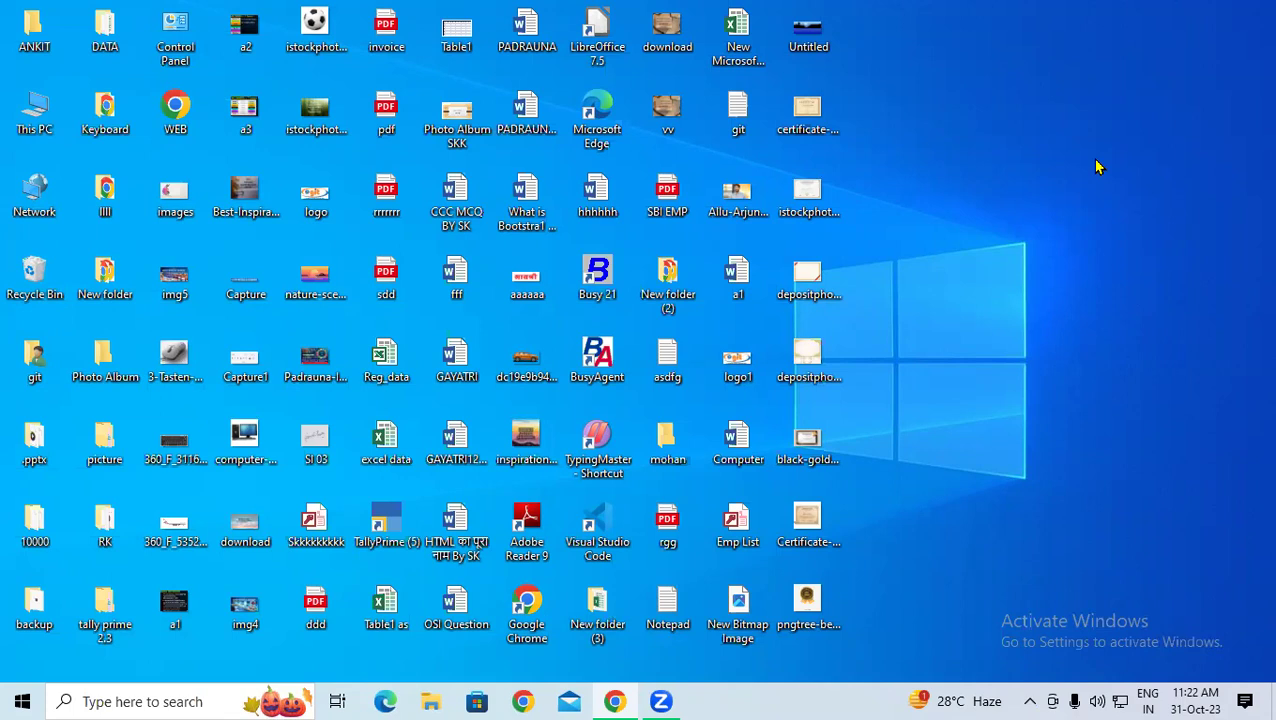
Step: Launch Excel, dismiss the activation notice and create a blank workbook
key(super+r)
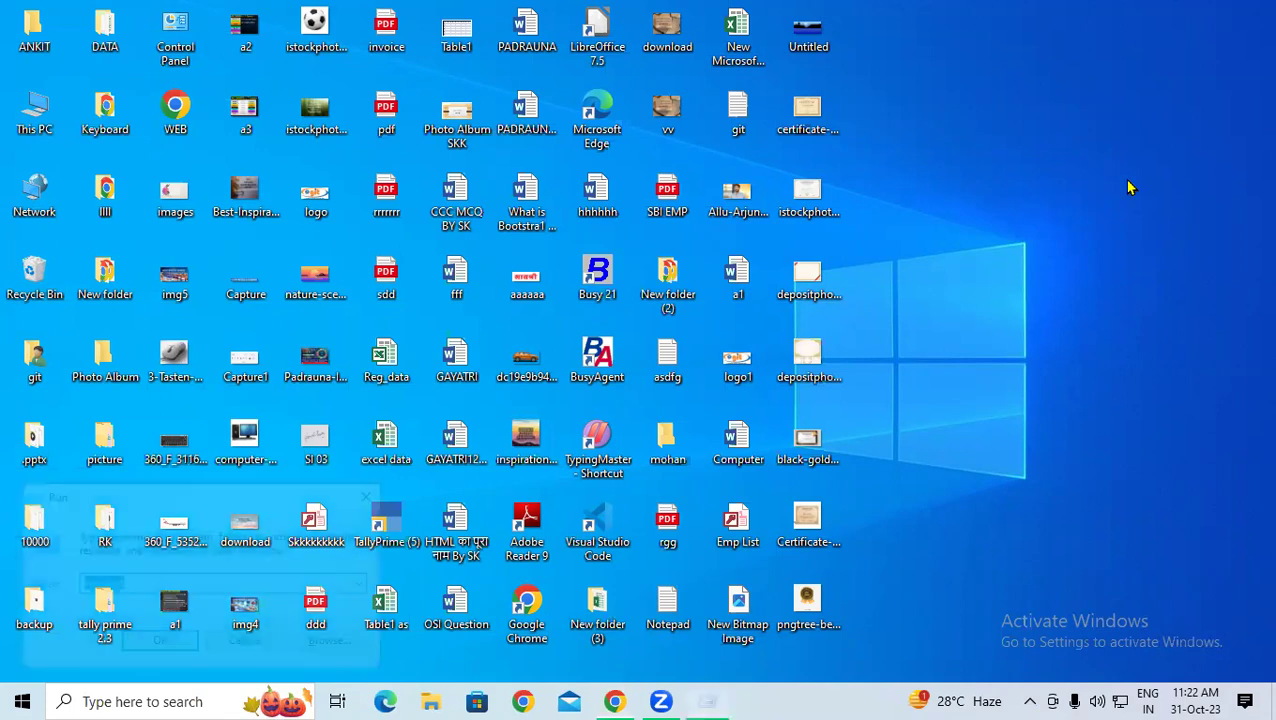
text(EXC)
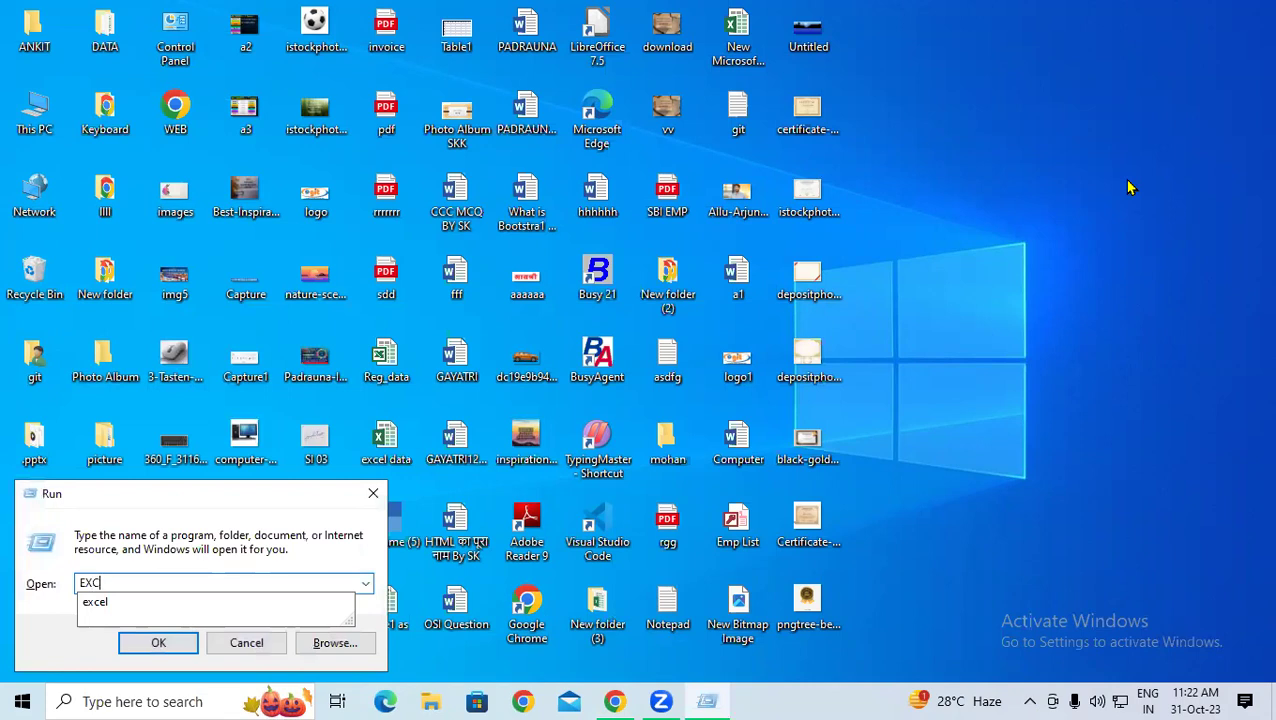
key(Down)
key(Return)
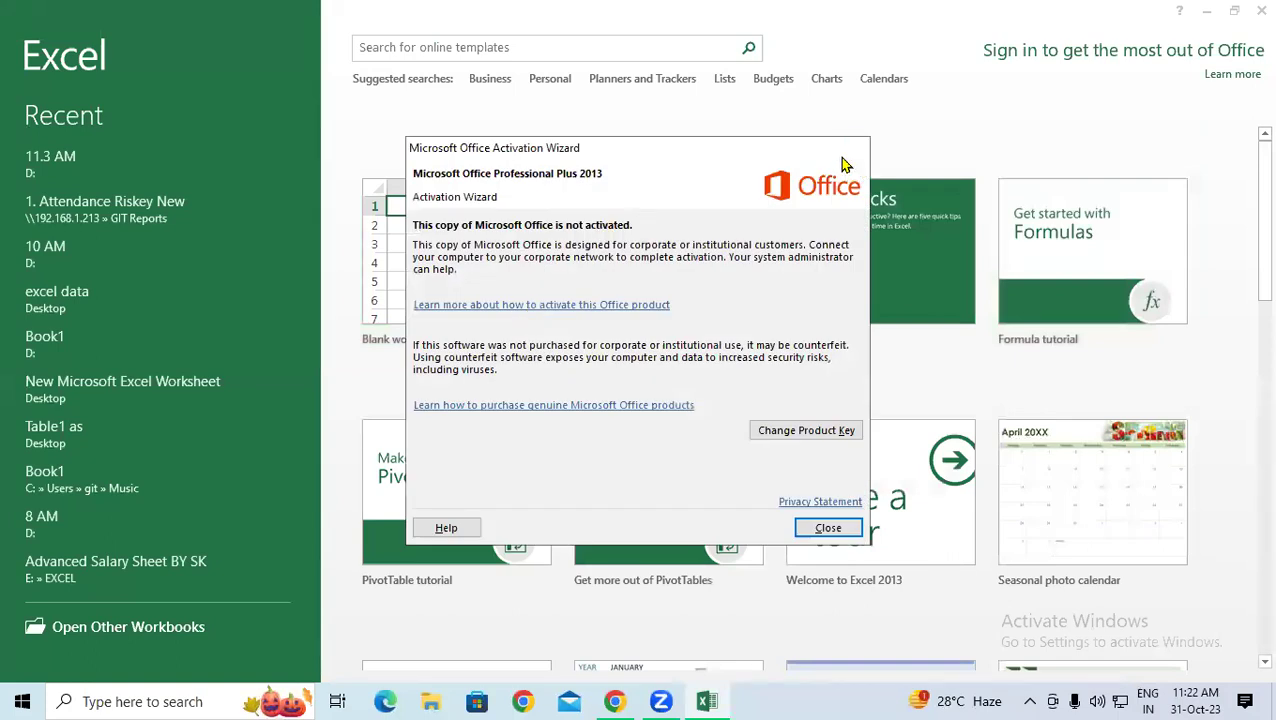
key(Escape)
click(456, 305)
click(494, 291)
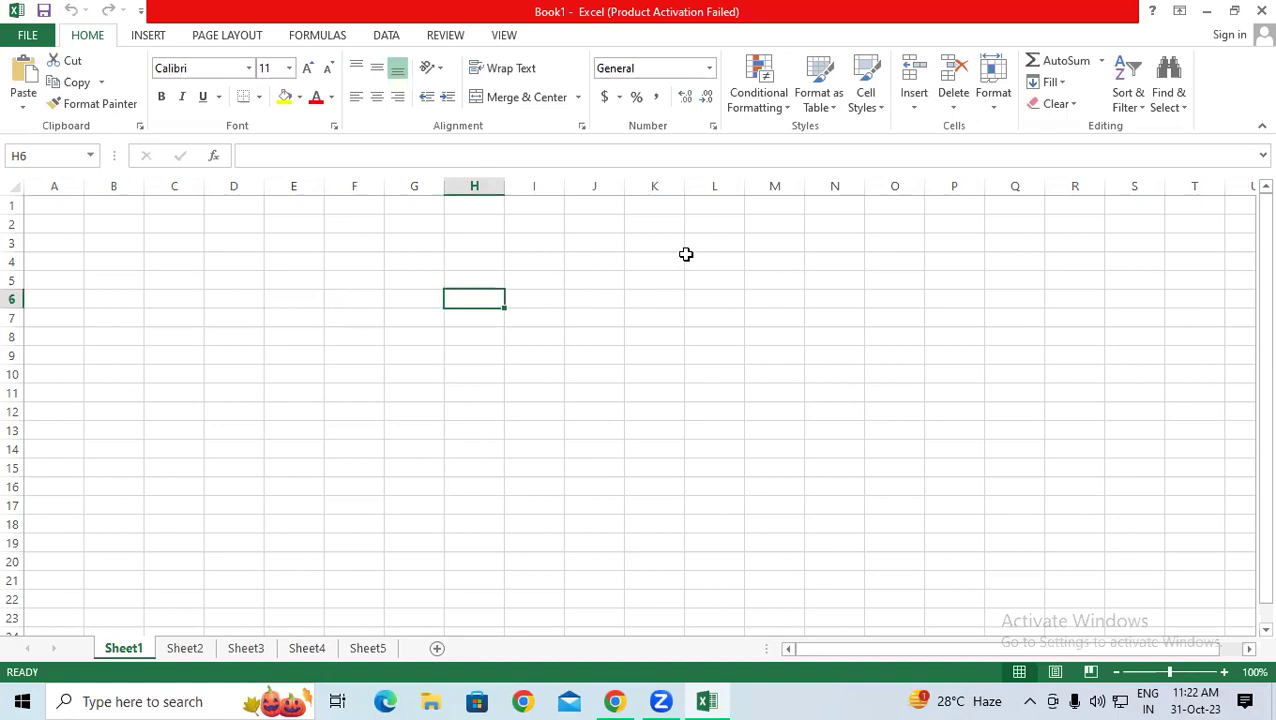
click(314, 258)
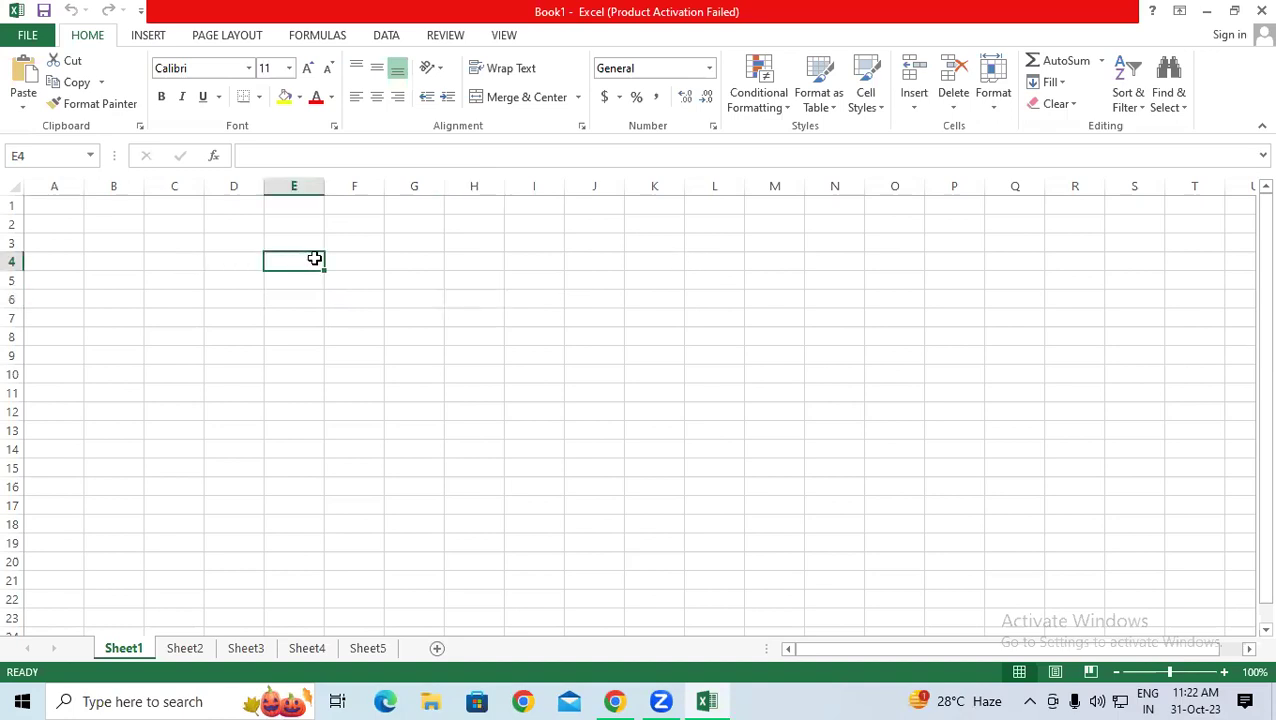
text(=CE)
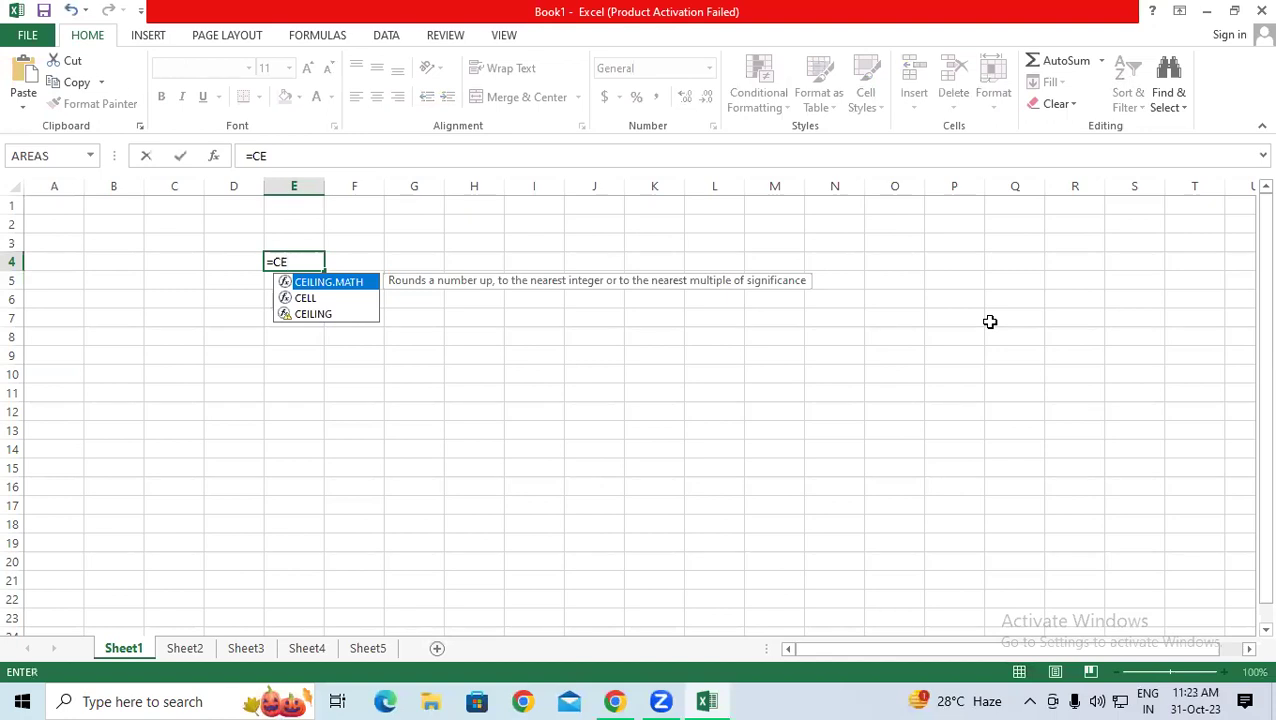
key(BackSpace)
key(BackSpace)
key(BackSpace)
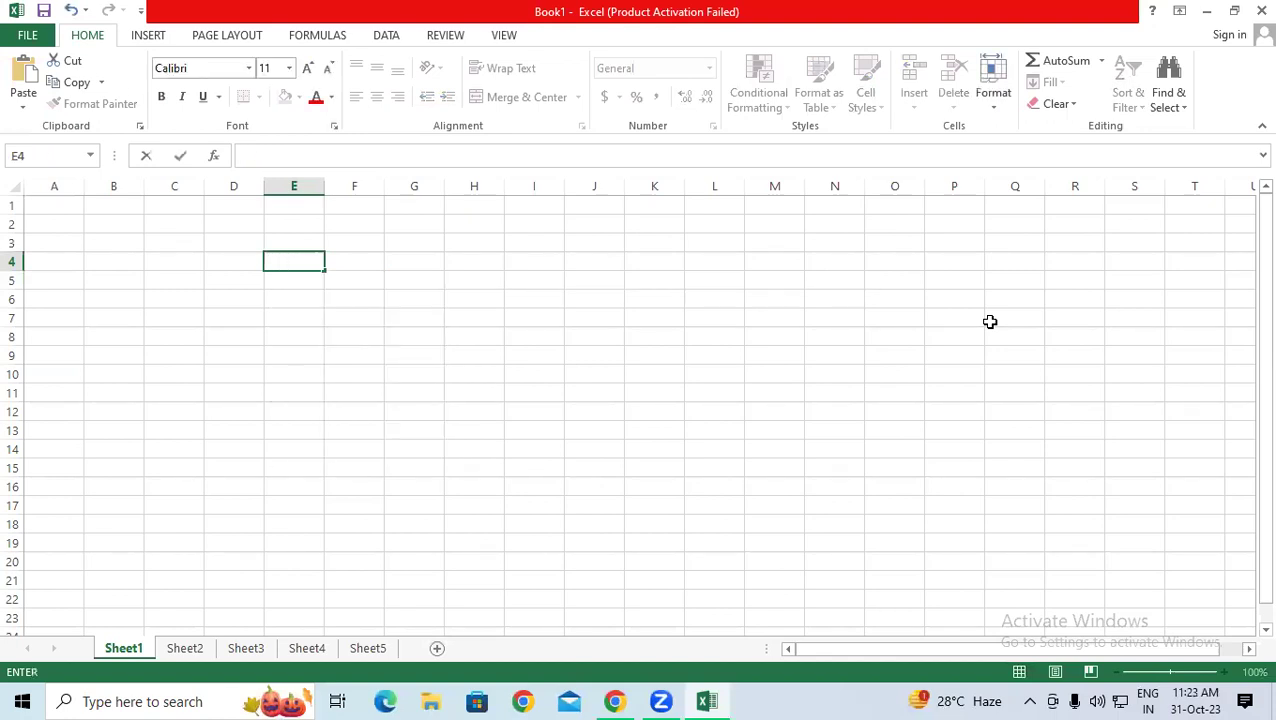
click(581, 367)
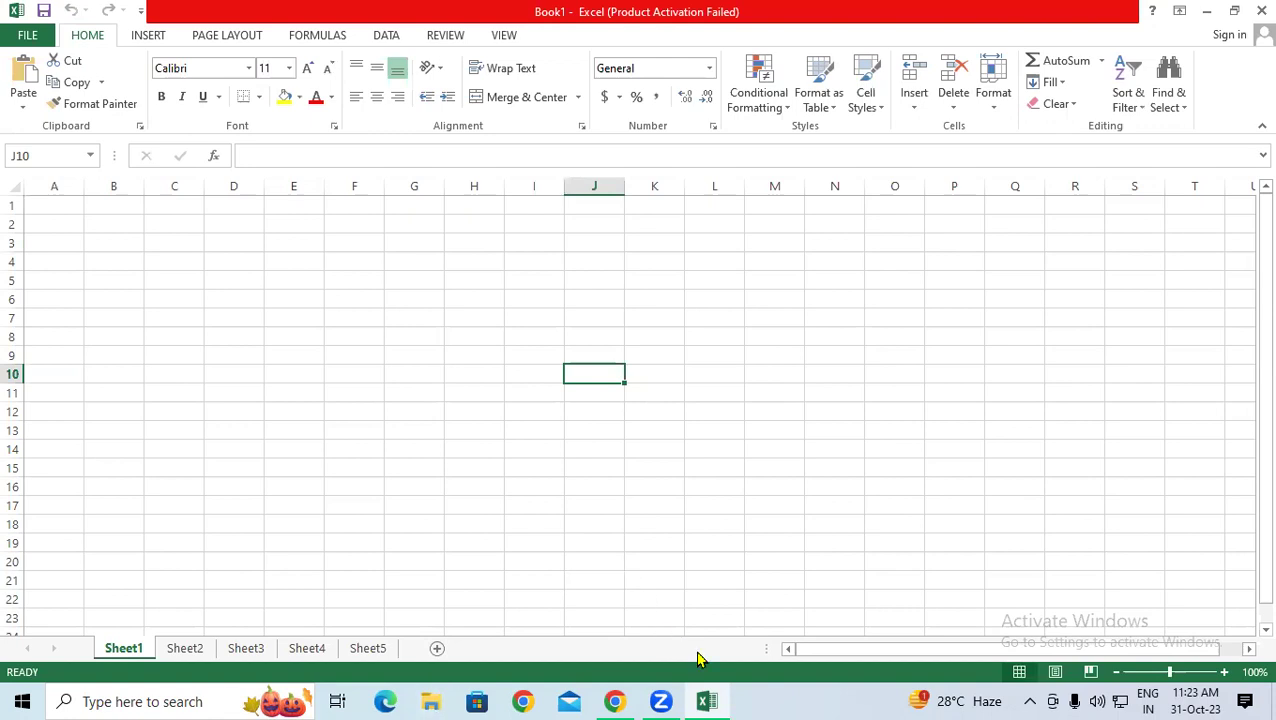
Step: Handwrite the example "24, 4" with a linking arc over the sheet, and its answer 24 underlined beneath
drag(644, 245, 710, 275)
drag(688, 230, 737, 300)
mouse_move(775, 222)
mouse_down()
mouse_move(789, 260)
mouse_move(810, 238)
mouse_move(668, 205)
mouse_move(660, 222)
mouse_up()
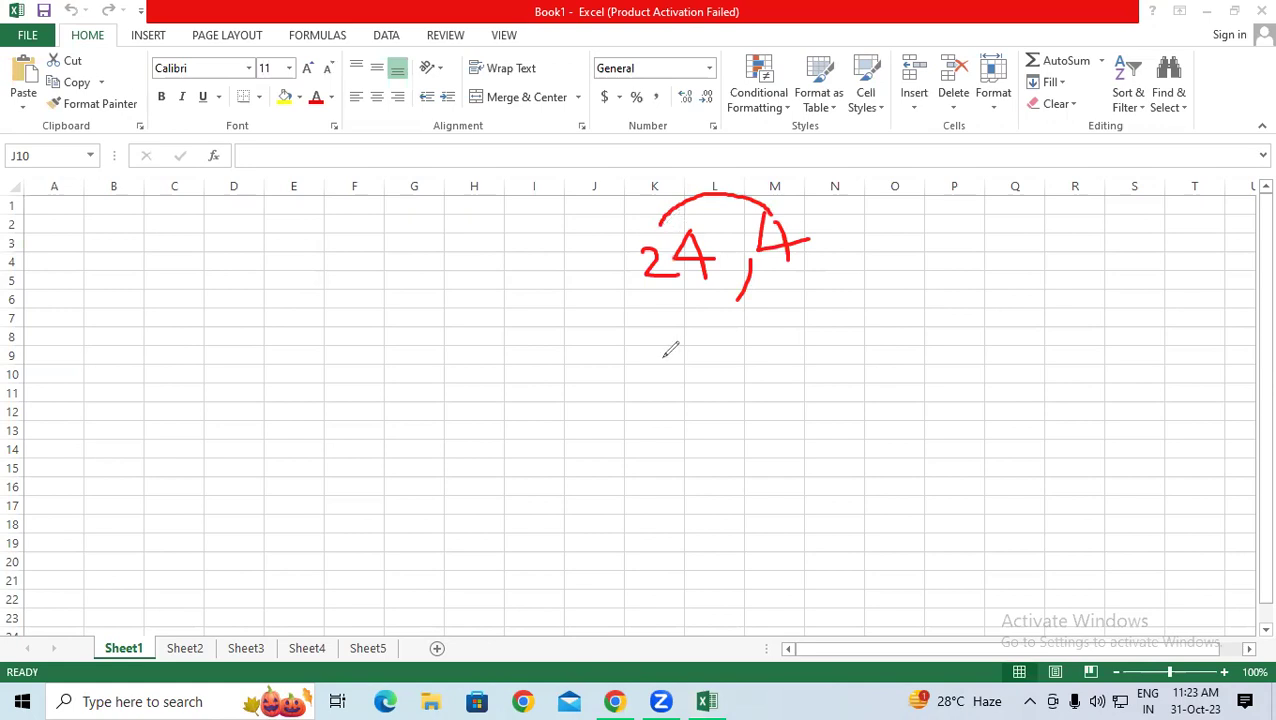
drag(704, 441, 785, 410)
mouse_move(718, 477)
mouse_down()
mouse_move(797, 443)
mouse_move(823, 460)
mouse_up()
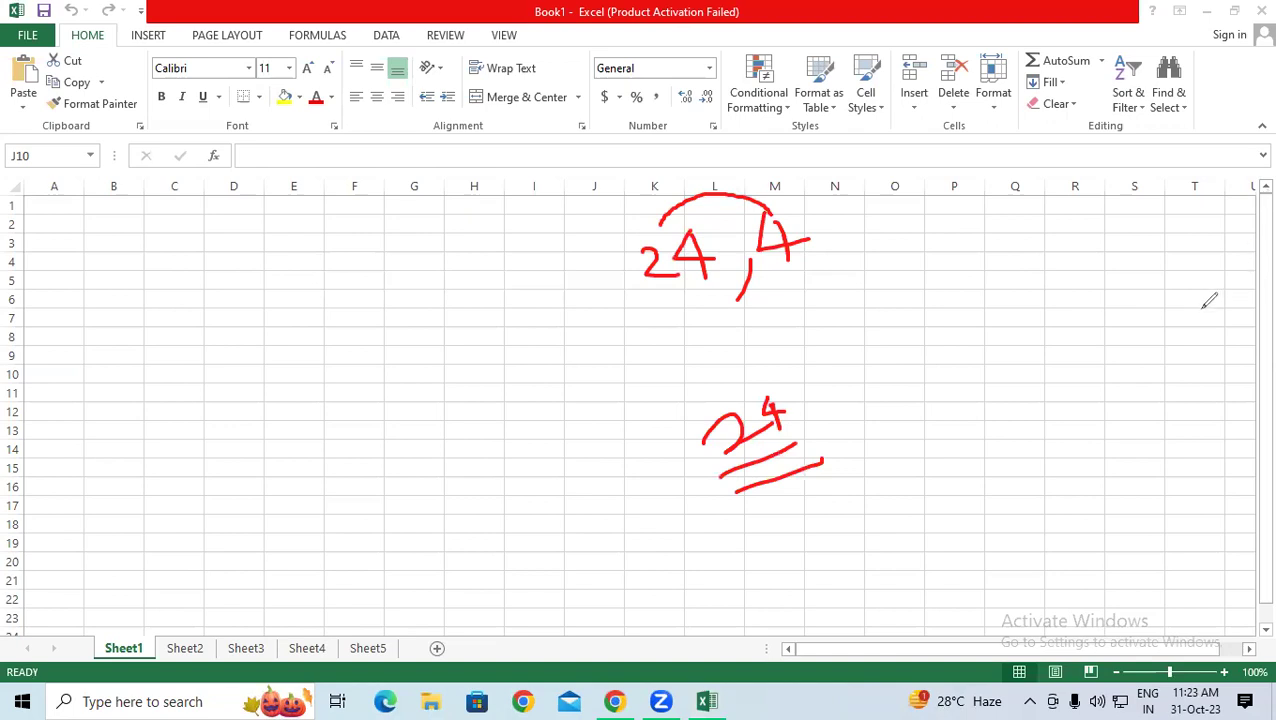
Step: Handwrite a second example, "25, 4", over columns C to E with its answer 28 underlined beneath
drag(172, 266, 235, 287)
drag(222, 244, 210, 283)
mouse_move(211, 247)
mouse_down()
mouse_move(237, 243)
mouse_move(264, 284)
mouse_up()
drag(318, 199, 320, 256)
mouse_move(314, 198)
mouse_down()
mouse_move(293, 248)
mouse_move(334, 236)
mouse_up()
drag(183, 341, 336, 298)
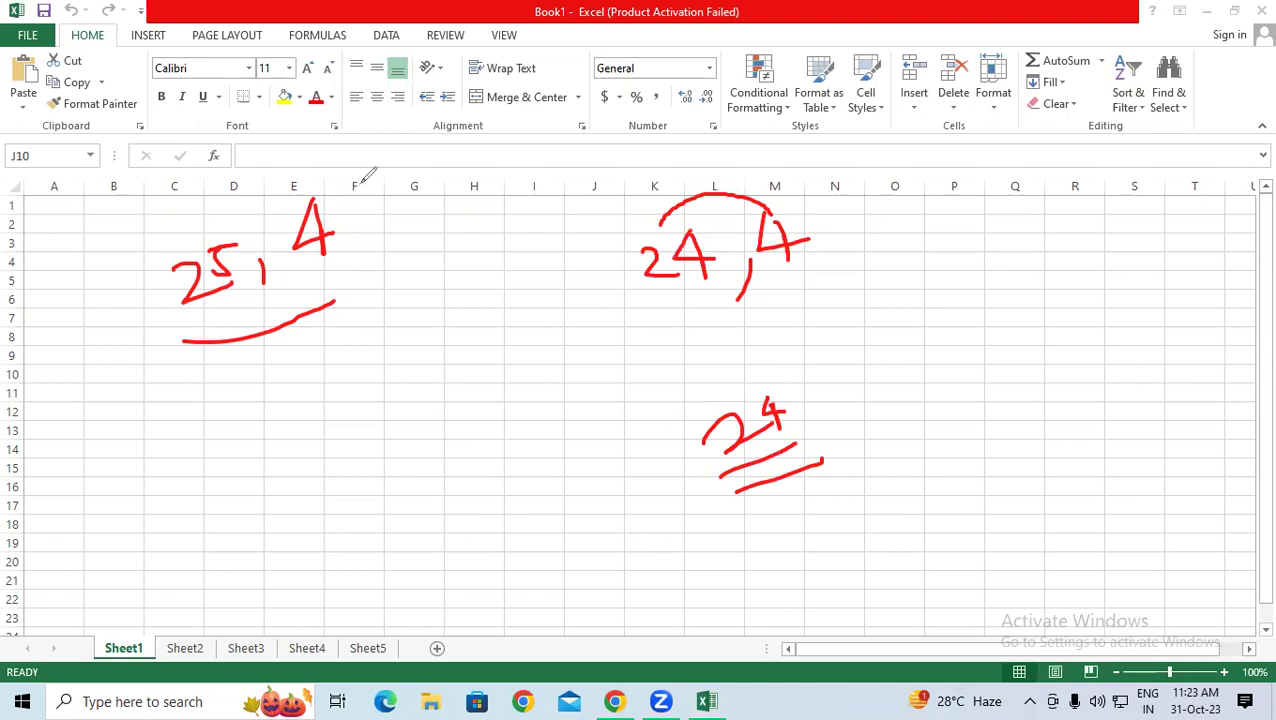
mouse_move(249, 404)
mouse_down()
mouse_move(236, 448)
mouse_move(282, 430)
mouse_move(295, 392)
mouse_up()
drag(243, 469, 387, 413)
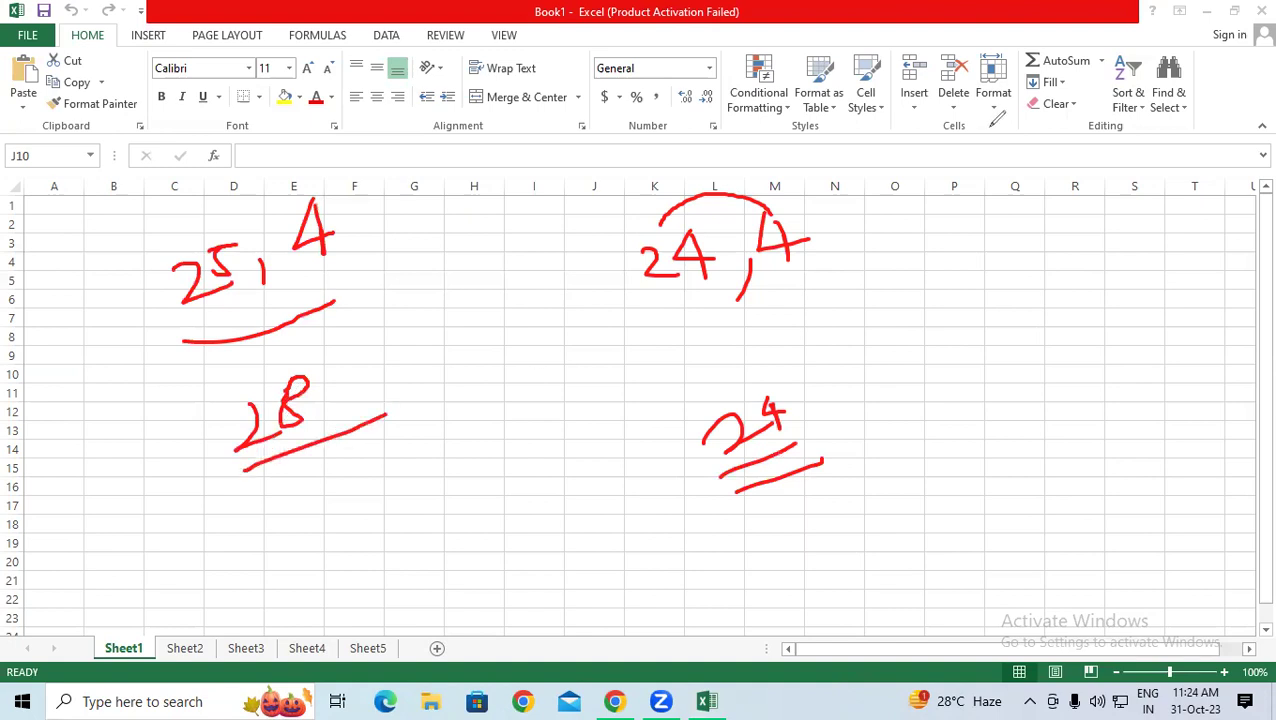
Step: Emphasise the "24, 4" example with another arc and underline, and handwrite the heading "Ceiling" above the sheet
drag(782, 200, 677, 228)
drag(636, 315, 727, 313)
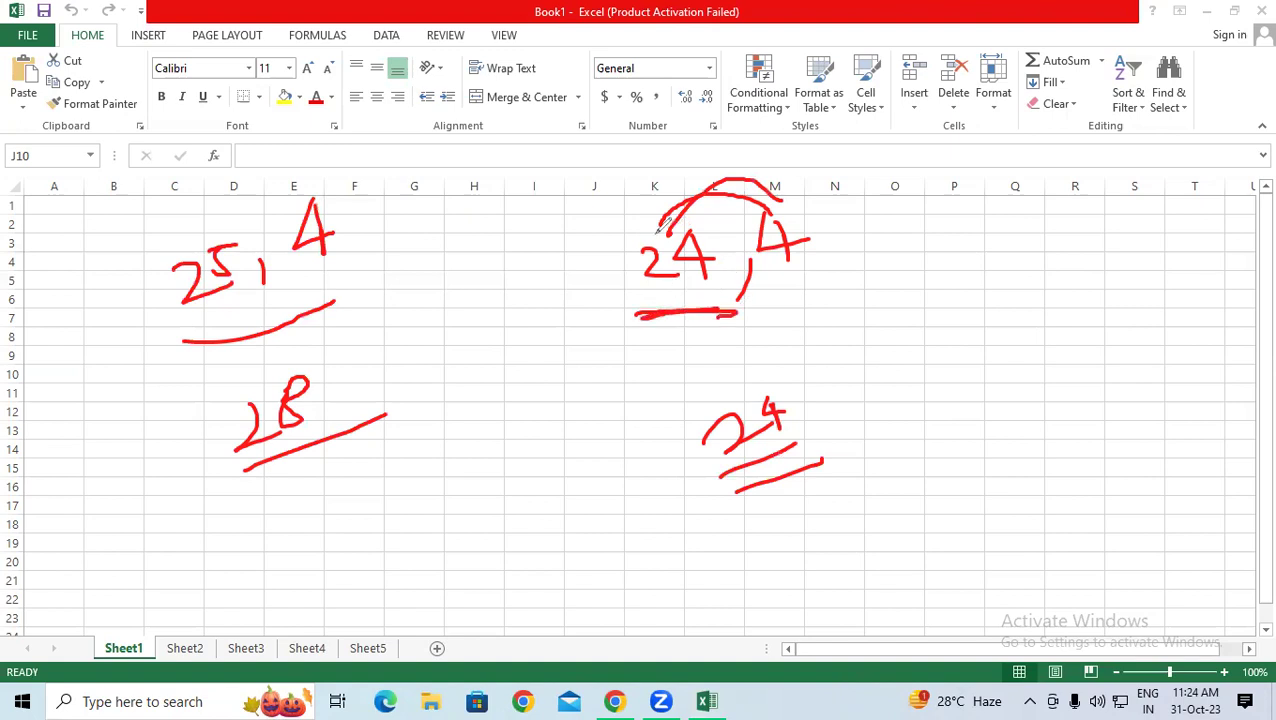
mouse_move(474, 27)
mouse_down()
mouse_move(470, 112)
mouse_move(508, 56)
mouse_move(535, 100)
mouse_move(534, 55)
mouse_move(602, 56)
mouse_move(594, 80)
mouse_move(648, 48)
mouse_move(656, 76)
mouse_move(450, 155)
mouse_up()
click(531, 40)
click(592, 28)
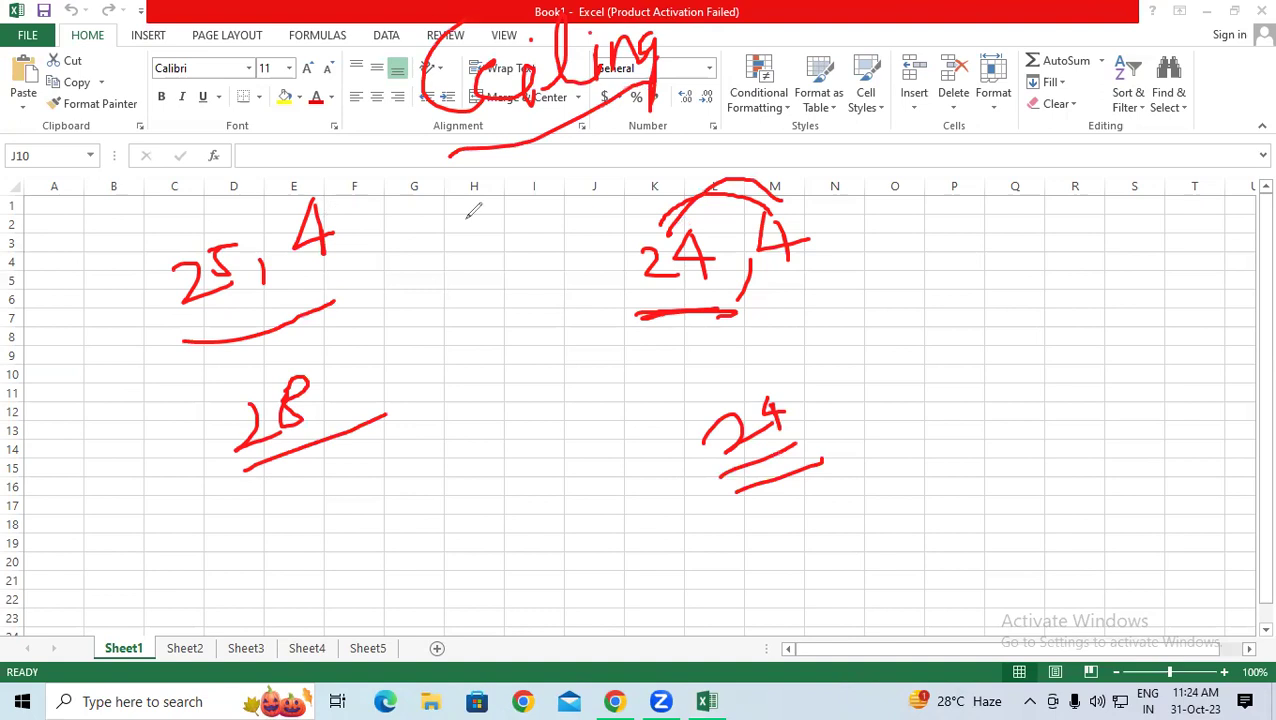
Step: Handwrite a third example, "27, 5", over columns P to S with an underline and its answer 30 beneath
mouse_move(943, 214)
mouse_down()
mouse_move(998, 238)
mouse_move(1045, 204)
mouse_up()
mouse_move(1026, 198)
mouse_down()
mouse_move(1022, 232)
mouse_move(1066, 258)
mouse_up()
drag(1102, 176, 1100, 218)
drag(1106, 176, 1130, 168)
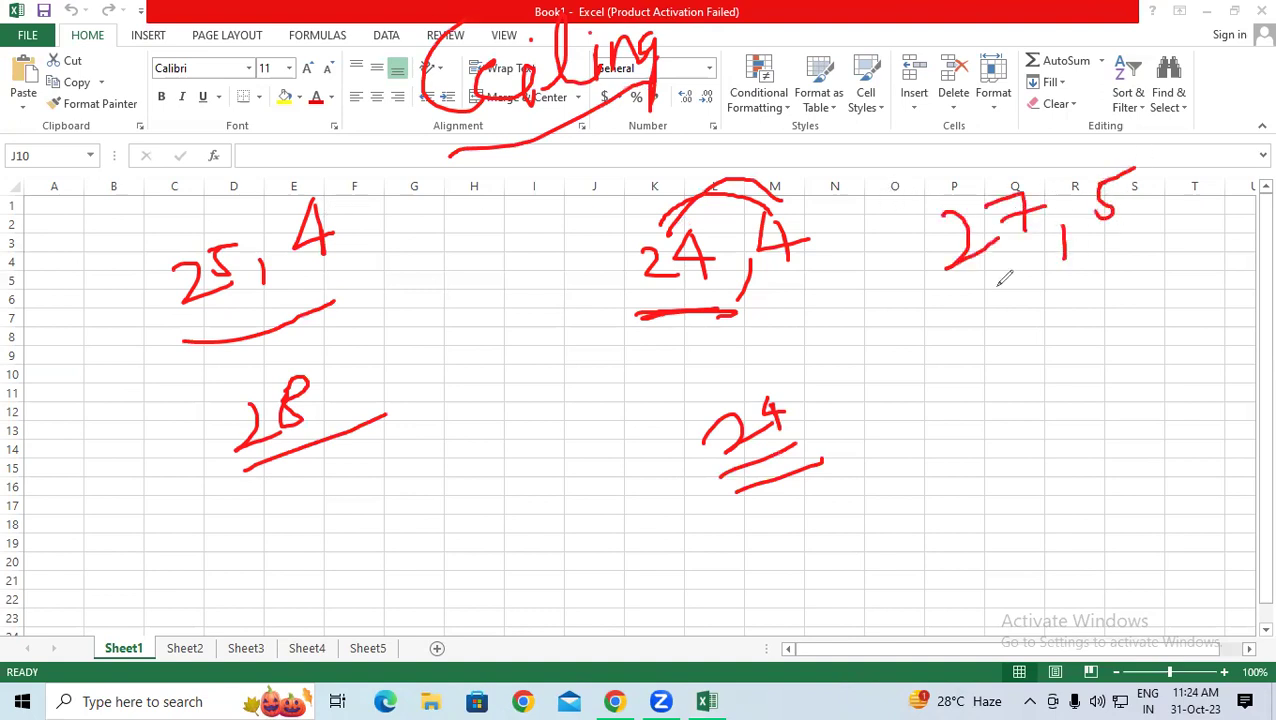
drag(955, 302, 1130, 274)
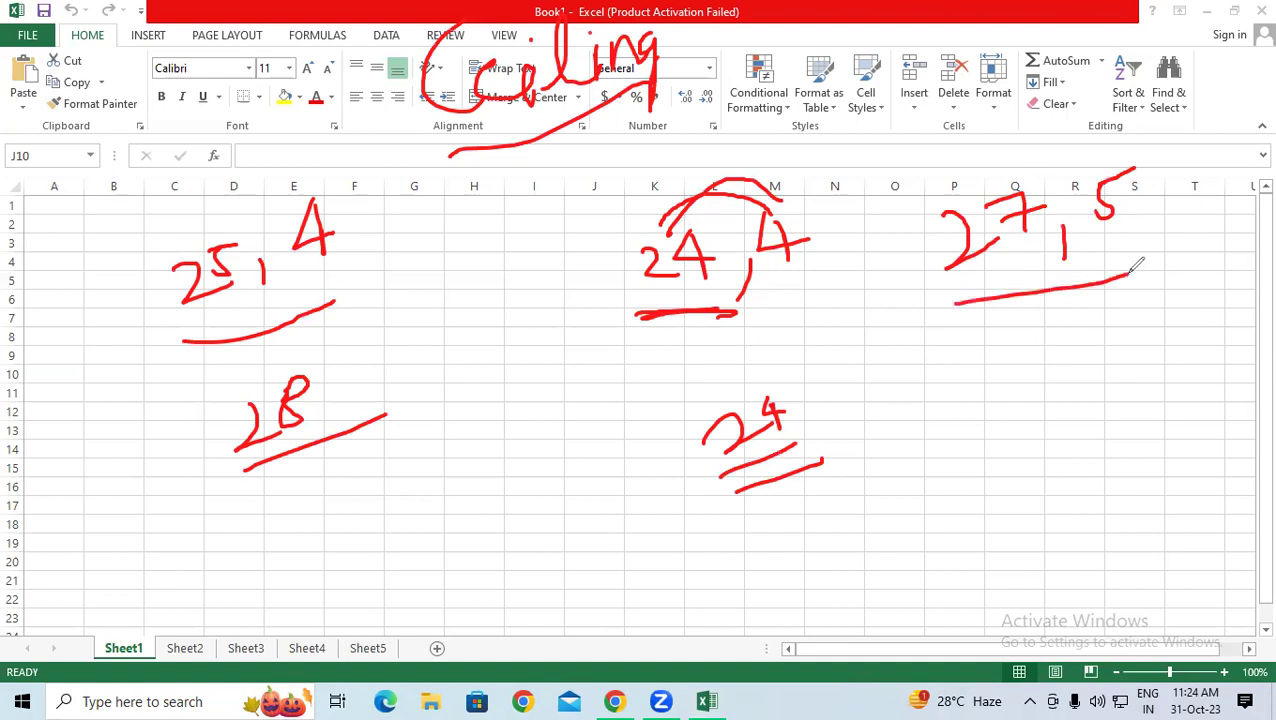
mouse_move(1098, 332)
mouse_down()
mouse_move(1115, 360)
mouse_move(1076, 392)
mouse_up()
drag(1141, 336, 1174, 338)
Step: Handwrite the example "30, 5" below the "27, 5" example, with a line and its answer 30 underneath
drag(970, 588, 970, 598)
mouse_move(905, 512)
mouse_down()
mouse_move(963, 507)
mouse_move(940, 540)
mouse_up()
mouse_move(982, 512)
mouse_down()
mouse_move(988, 498)
mouse_move(1035, 555)
mouse_up()
drag(1066, 462, 1104, 497)
drag(1136, 414, 1068, 452)
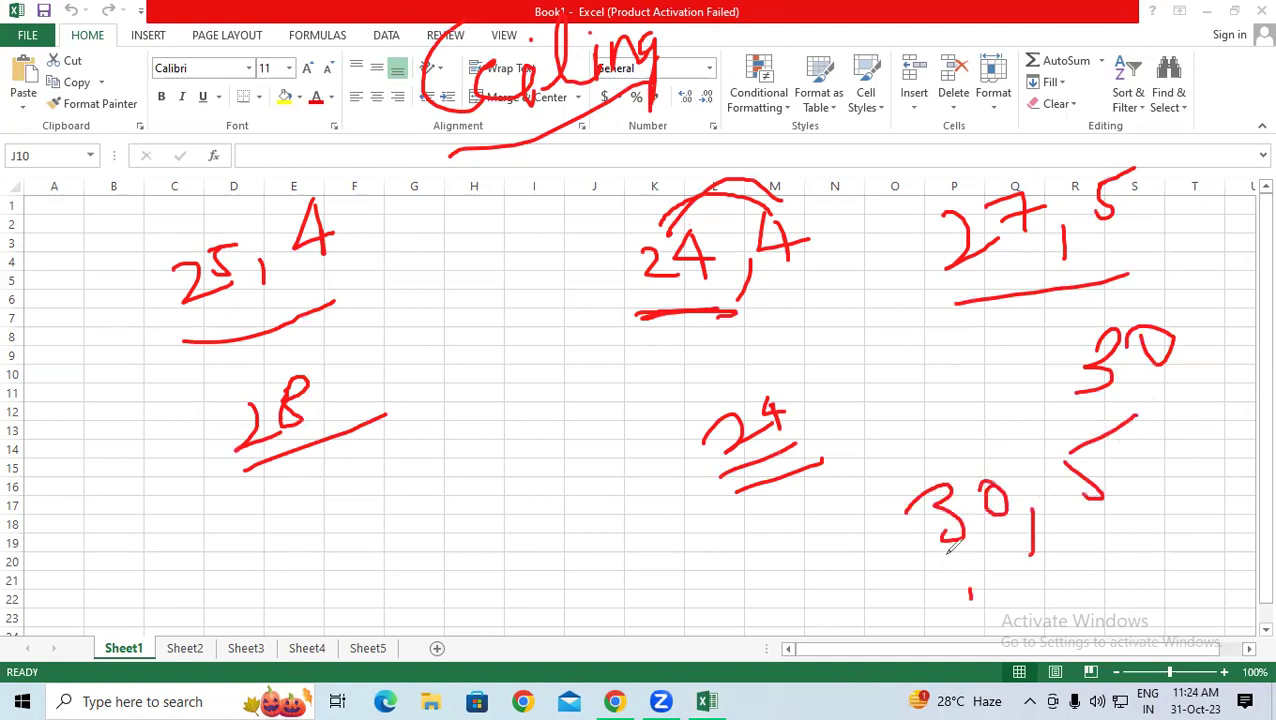
drag(940, 582, 1226, 532)
mouse_move(1048, 582)
mouse_down()
mouse_move(1100, 615)
mouse_move(1085, 632)
mouse_up()
mouse_move(1130, 580)
mouse_down()
mouse_move(1160, 590)
mouse_move(1125, 588)
mouse_up()
Step: Handwrite the words "Ceiling" and "Floor" over the middle of the sheet, separated by a line
click(430, 492)
mouse_move(402, 480)
mouse_down()
mouse_move(428, 522)
mouse_move(482, 480)
mouse_up()
click(468, 437)
mouse_move(510, 410)
mouse_down()
mouse_move(490, 485)
mouse_move(514, 478)
mouse_up()
click(520, 405)
drag(548, 420, 550, 468)
drag(560, 468, 605, 430)
drag(630, 385, 620, 466)
mouse_move(388, 556)
mouse_down()
mouse_move(679, 455)
mouse_move(722, 424)
mouse_up()
drag(458, 572, 460, 626)
drag(456, 577, 527, 553)
drag(460, 600, 517, 597)
drag(537, 566, 546, 614)
drag(570, 552, 565, 590)
mouse_move(590, 530)
mouse_down()
mouse_move(595, 580)
mouse_move(678, 458)
mouse_up()
Step: Draw an arc linking 4 to 25 in the "25, 4" example and handwrite 24 beside it
mouse_move(330, 235)
mouse_down()
mouse_move(318, 192)
mouse_move(192, 215)
mouse_move(198, 242)
mouse_up()
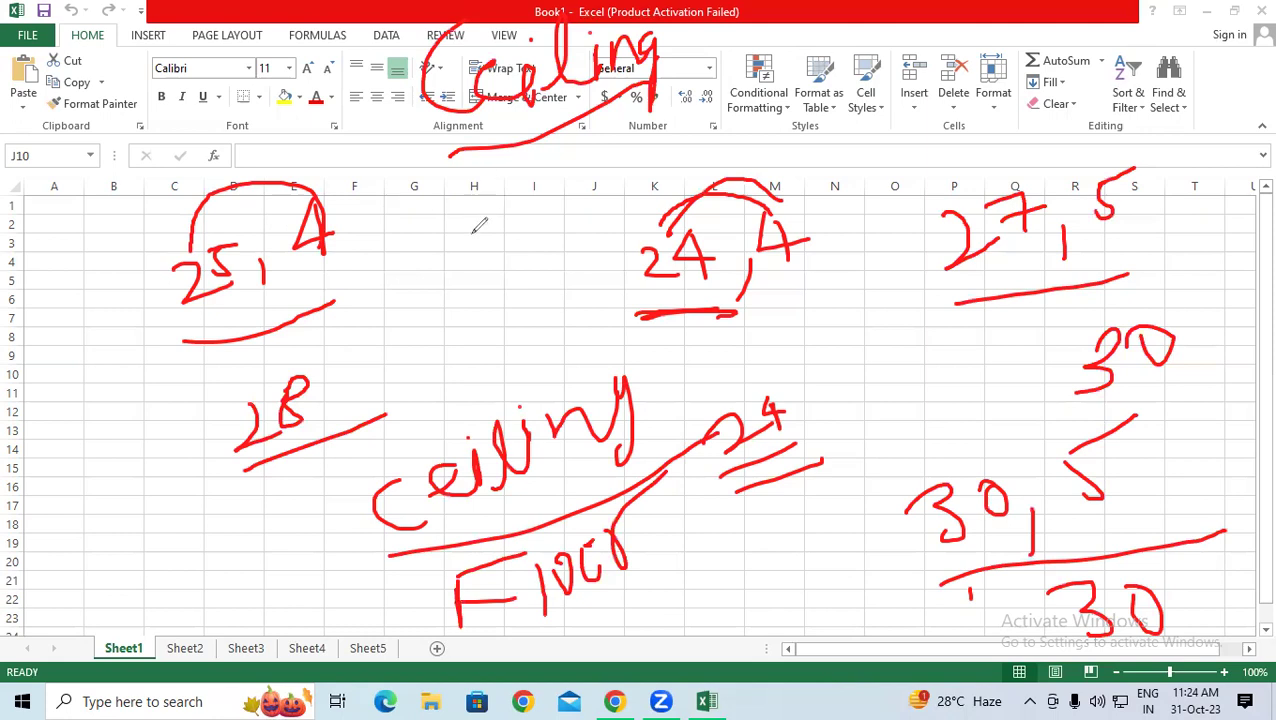
drag(372, 228, 398, 256)
mouse_move(424, 188)
mouse_down()
mouse_move(436, 208)
mouse_move(455, 208)
mouse_up()
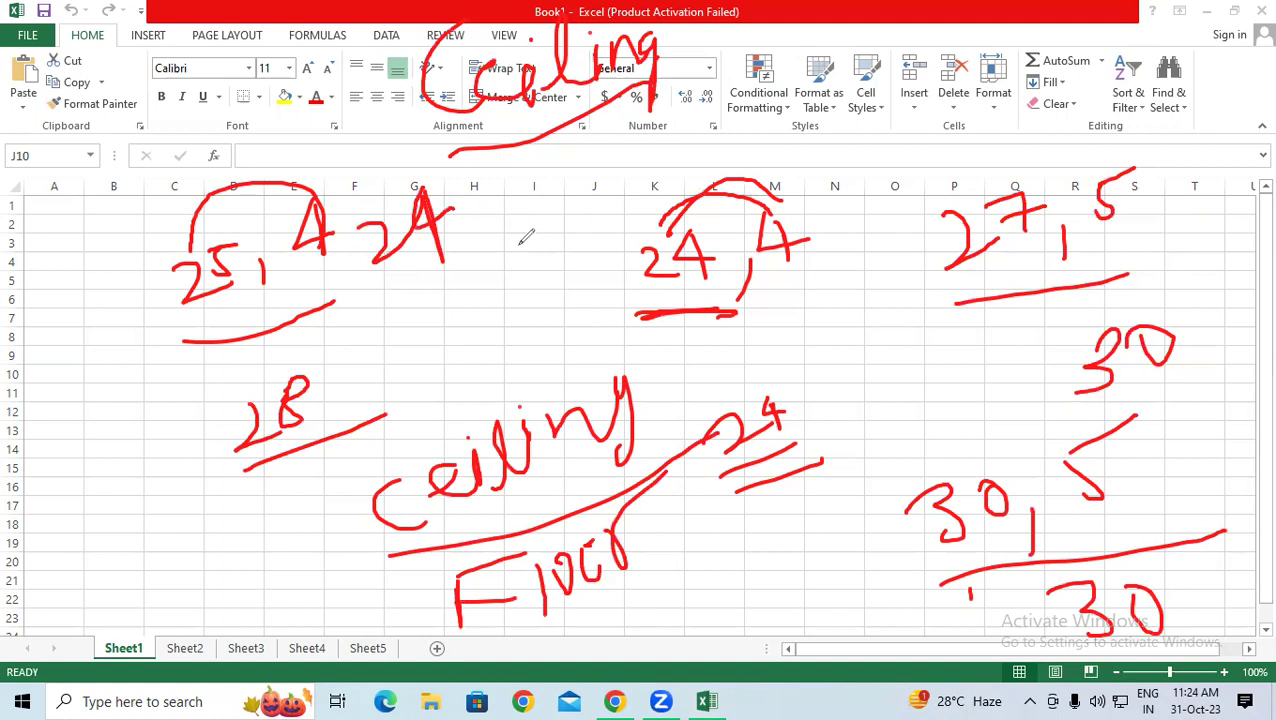
Step: Handwrite "24, 4" above the "27, 5" example and underline it twice
drag(862, 62, 926, 90)
drag(924, 24, 958, 62)
mouse_move(946, 34)
mouse_down()
mouse_move(940, 78)
mouse_move(990, 66)
mouse_up()
drag(1013, 8, 1038, 26)
drag(1028, 12, 1028, 72)
drag(868, 148, 1008, 84)
drag(928, 168, 995, 124)
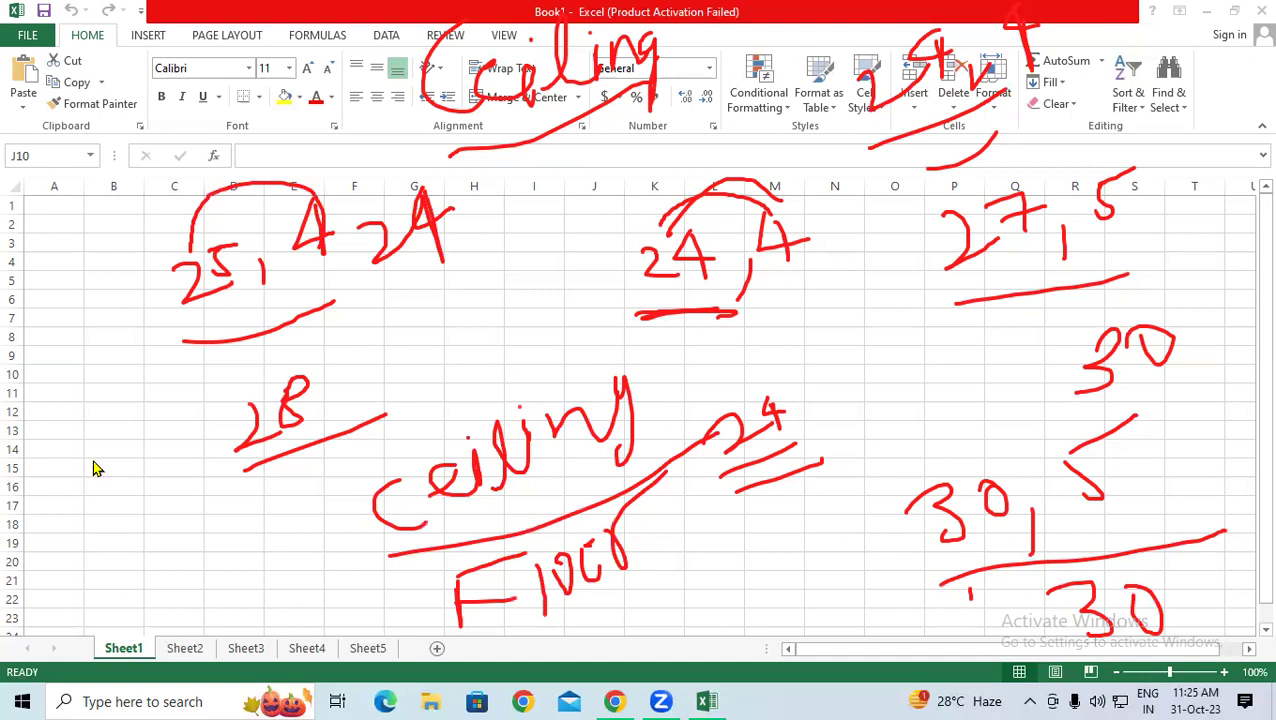
Step: Erase all the handwritten annotations and leave the drawing mode to return to the worksheet
key(e)
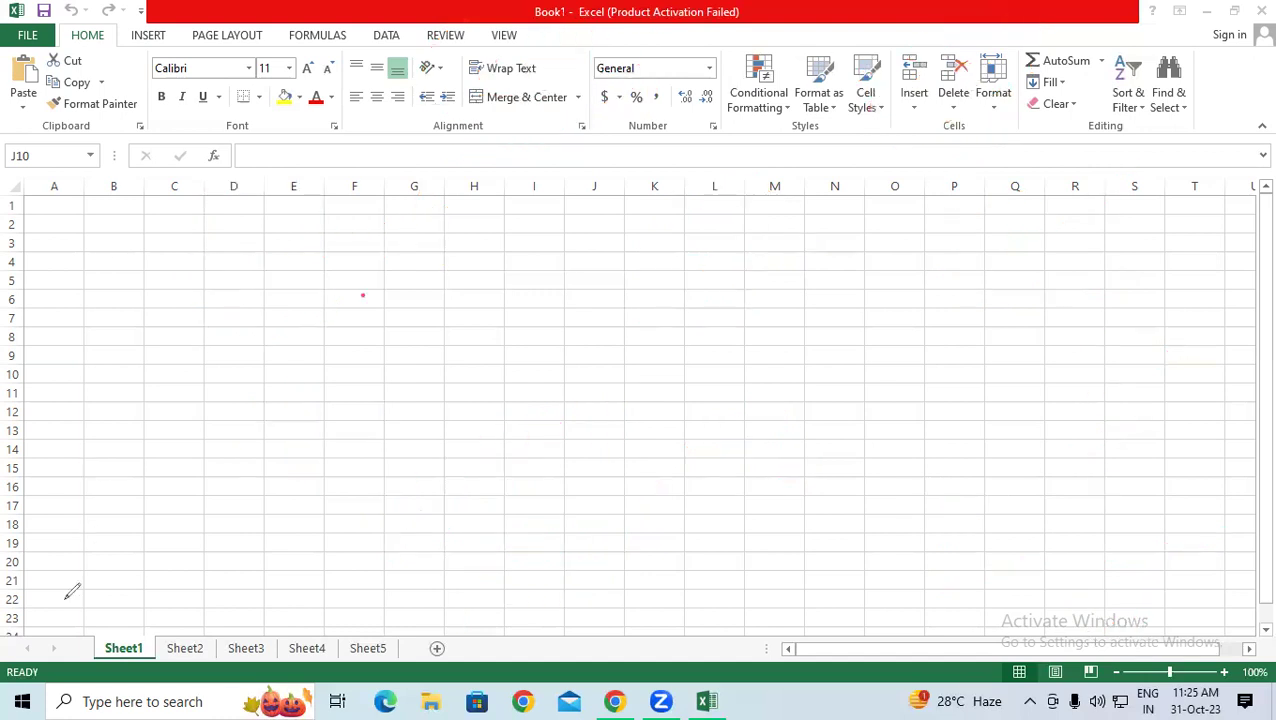
key(Escape)
click(300, 280)
click(659, 239)
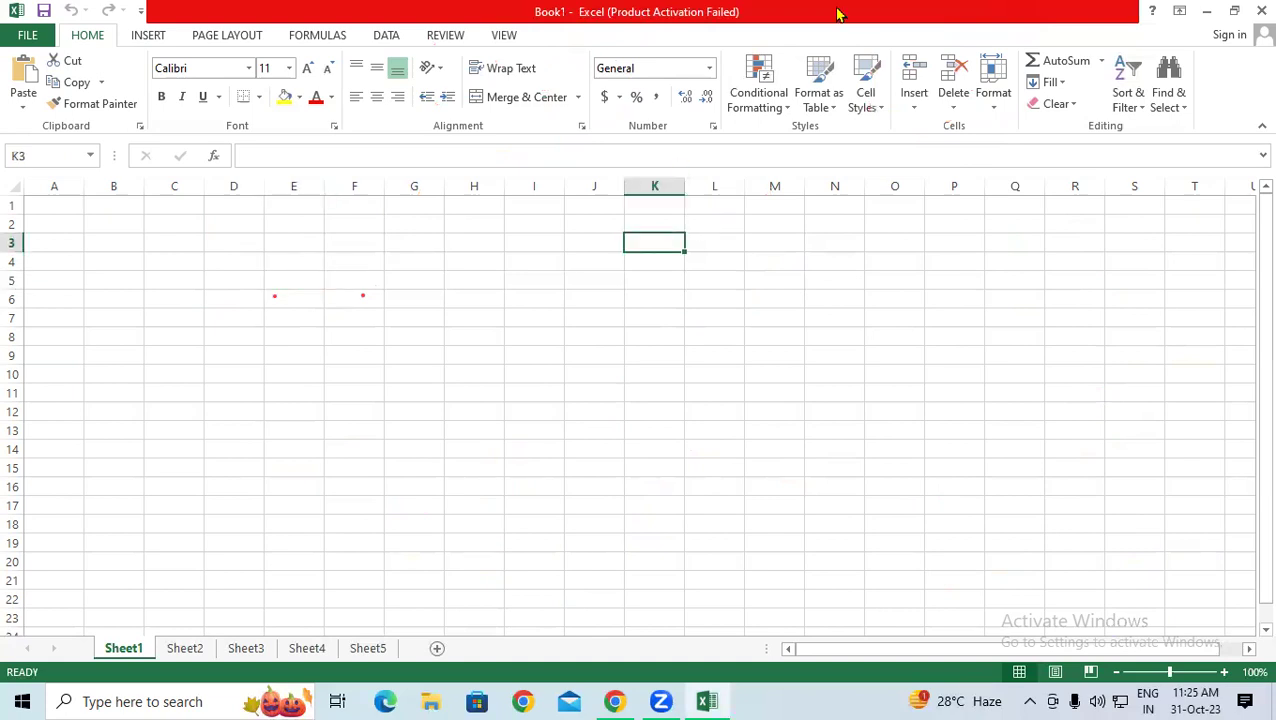
Step: Enter the formula =CEILING(25,5) in cell D3
click(1224, 673)
click(1224, 673)
click(1224, 673)
click(1224, 673)
click(365, 266)
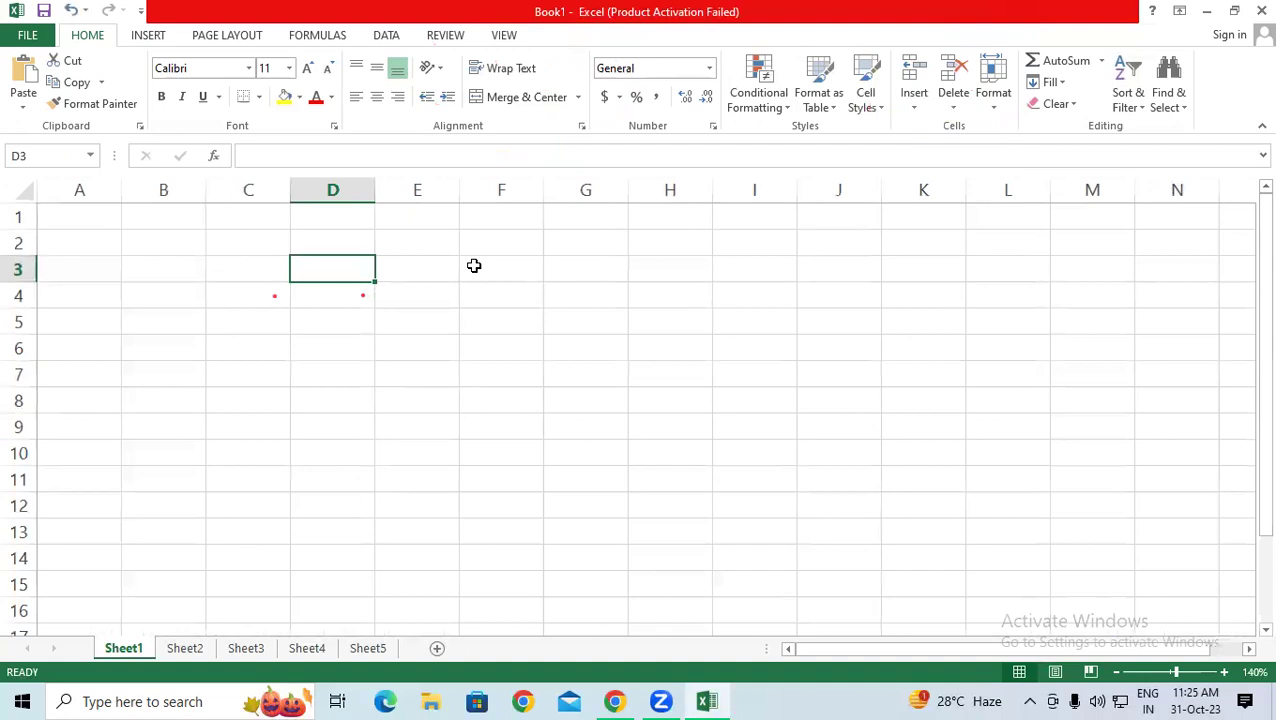
text(=CEI)
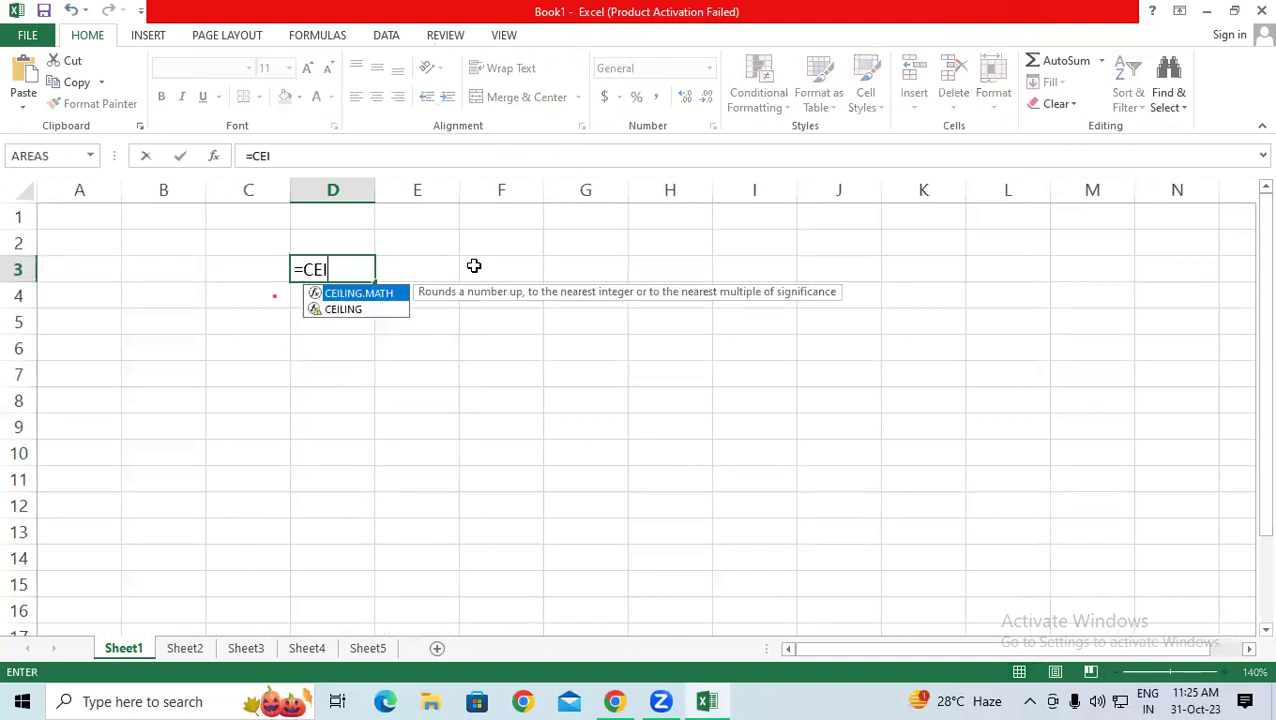
key(Down)
key(Tab)
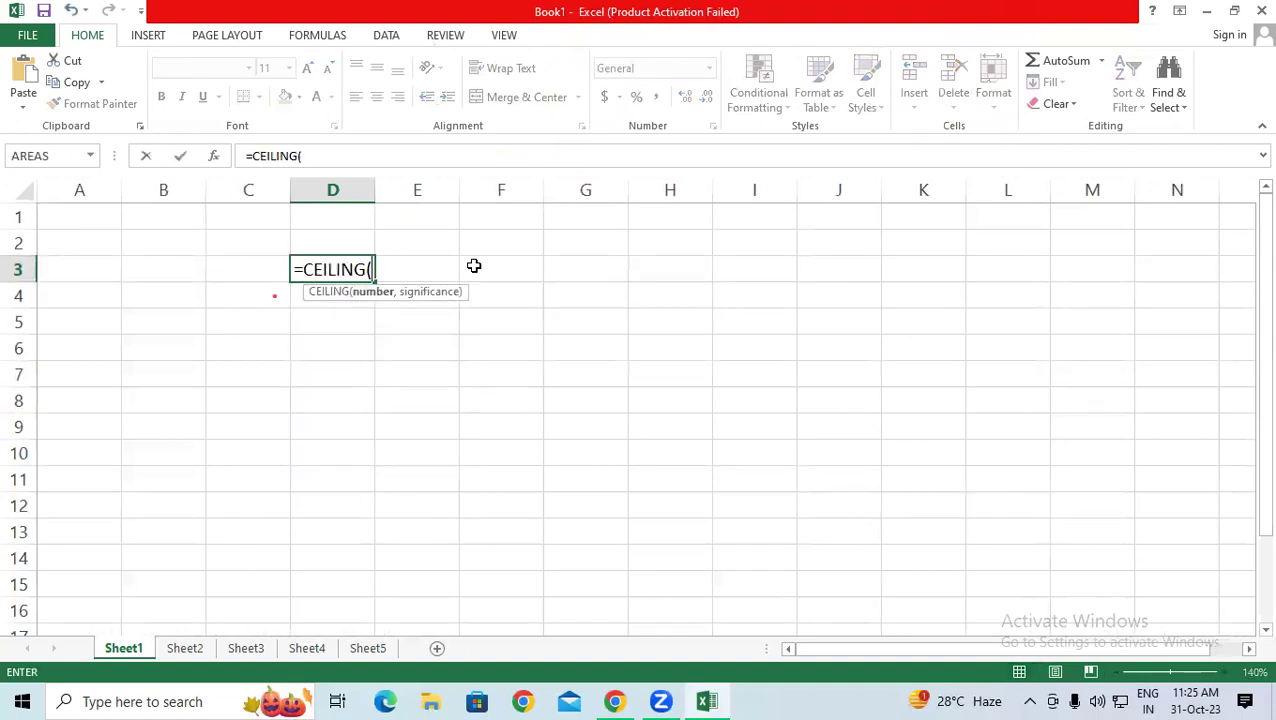
text(25,5)
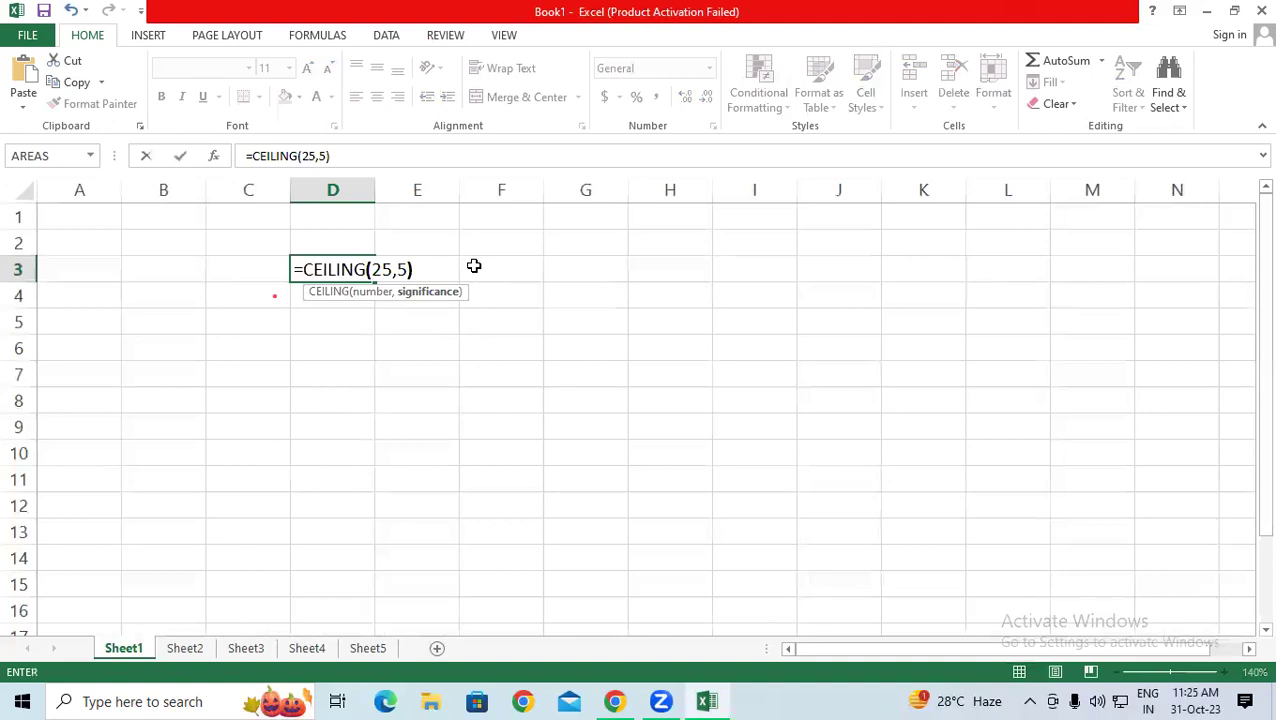
key(Return)
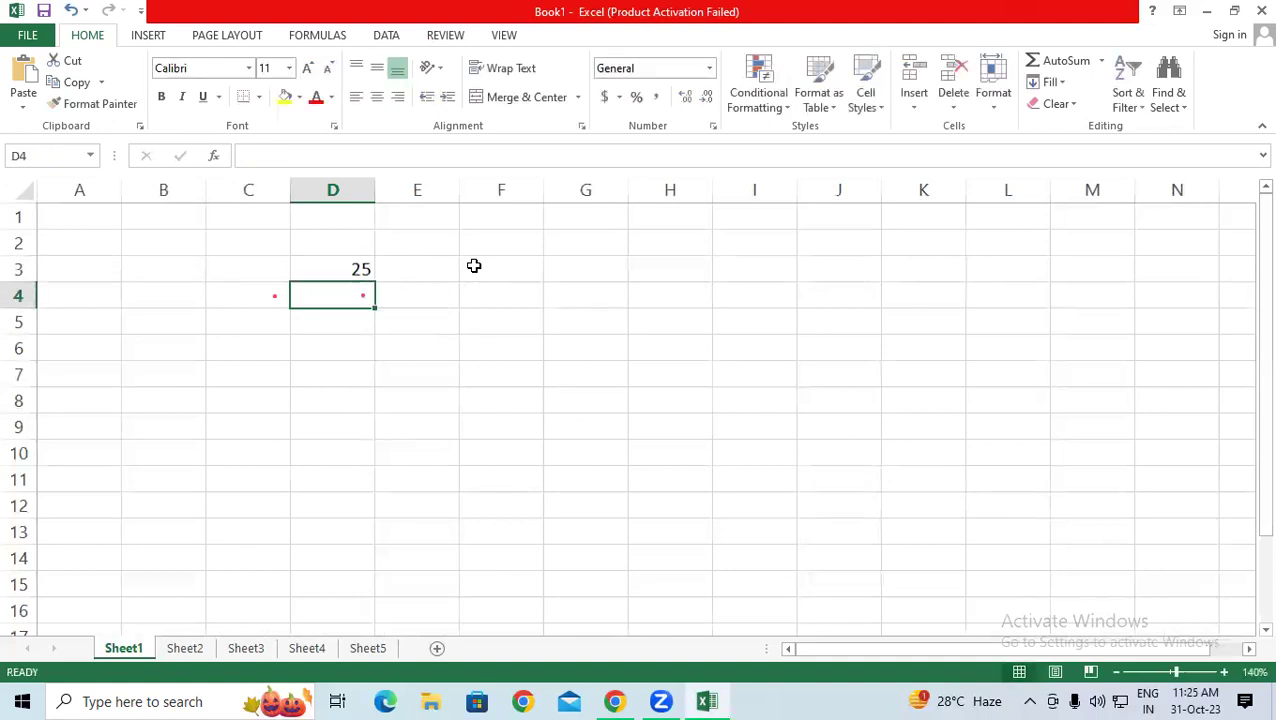
Step: Enter the formula =CEILING(26,5) in cell D4
text(=)
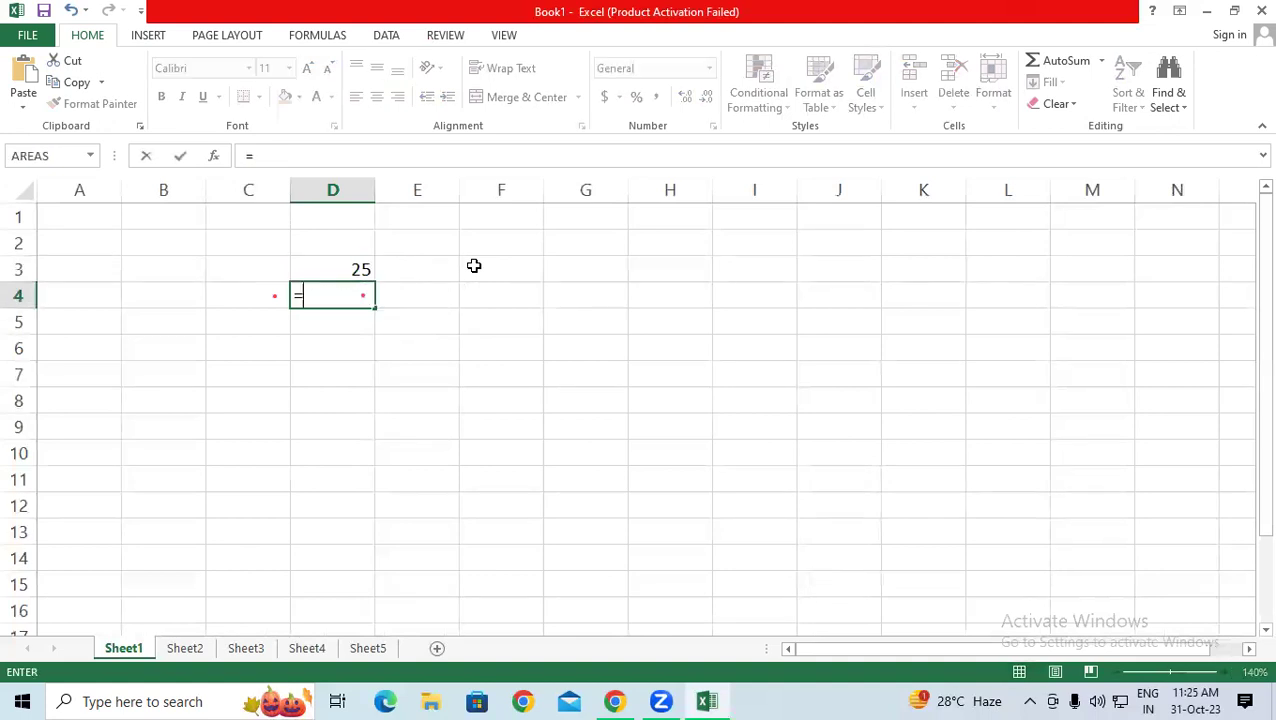
text(CE)
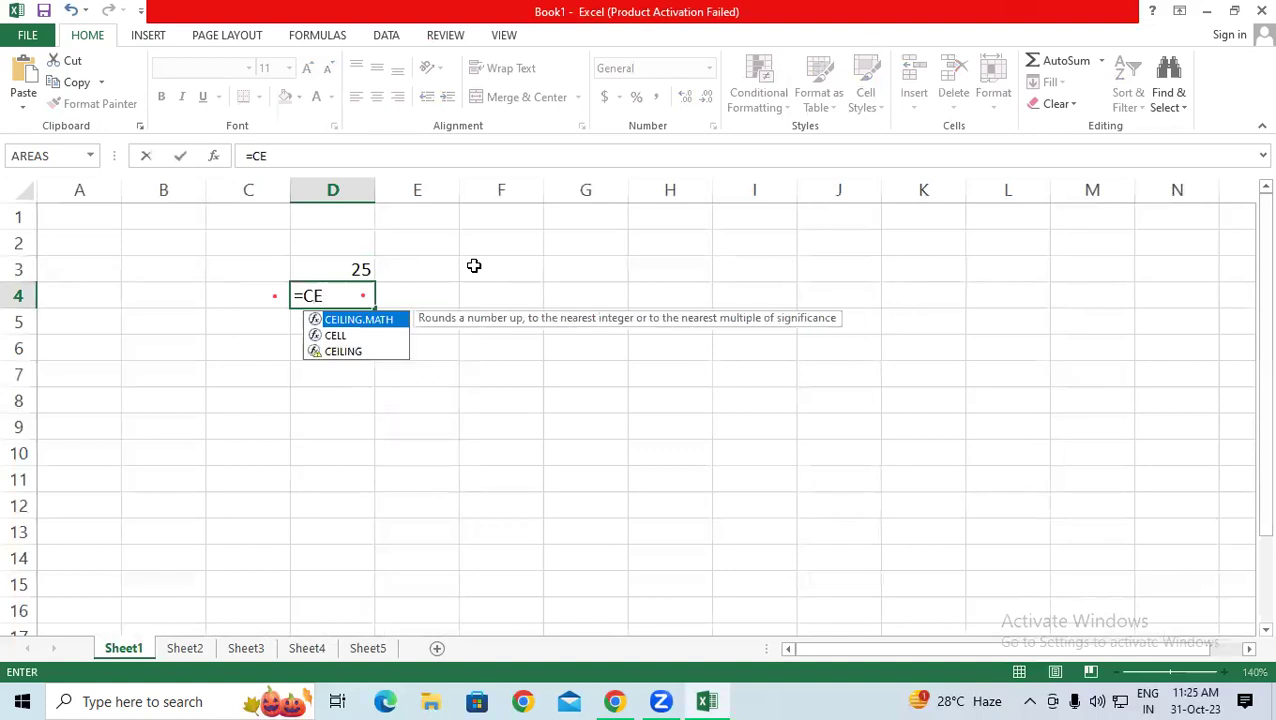
key(Down)
key(Down)
key(Tab)
text(26,5)
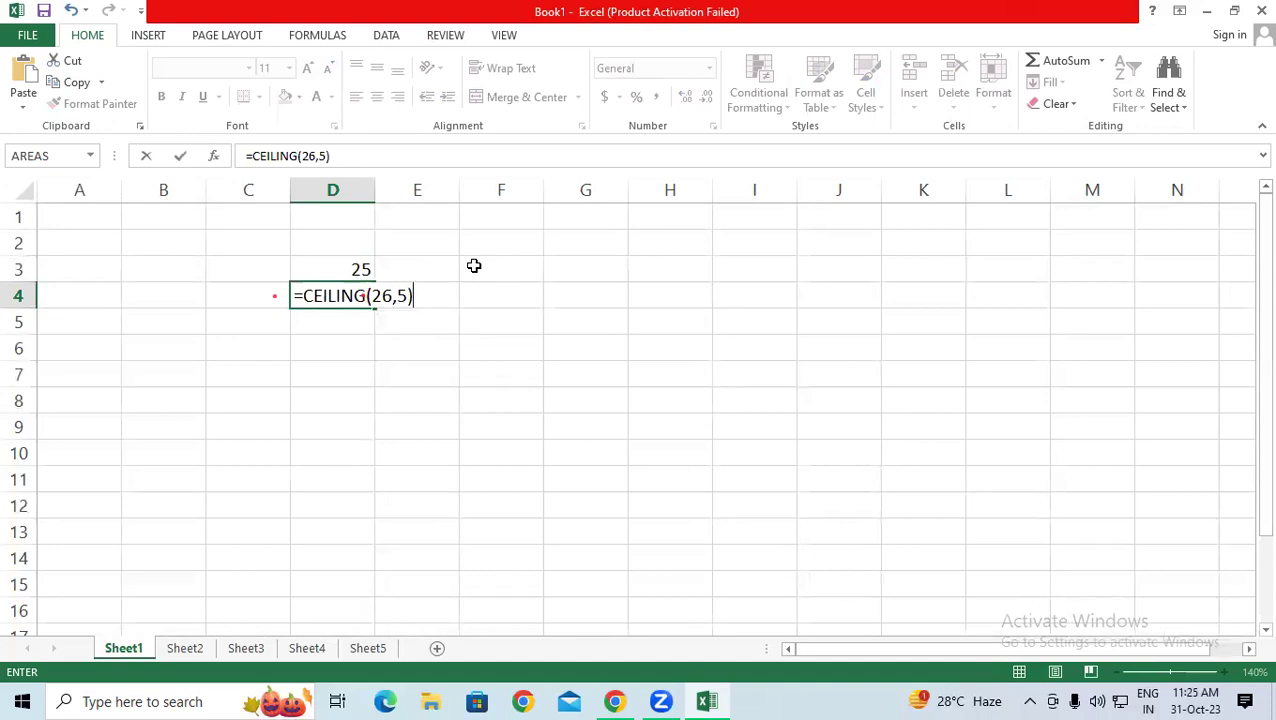
key(Return)
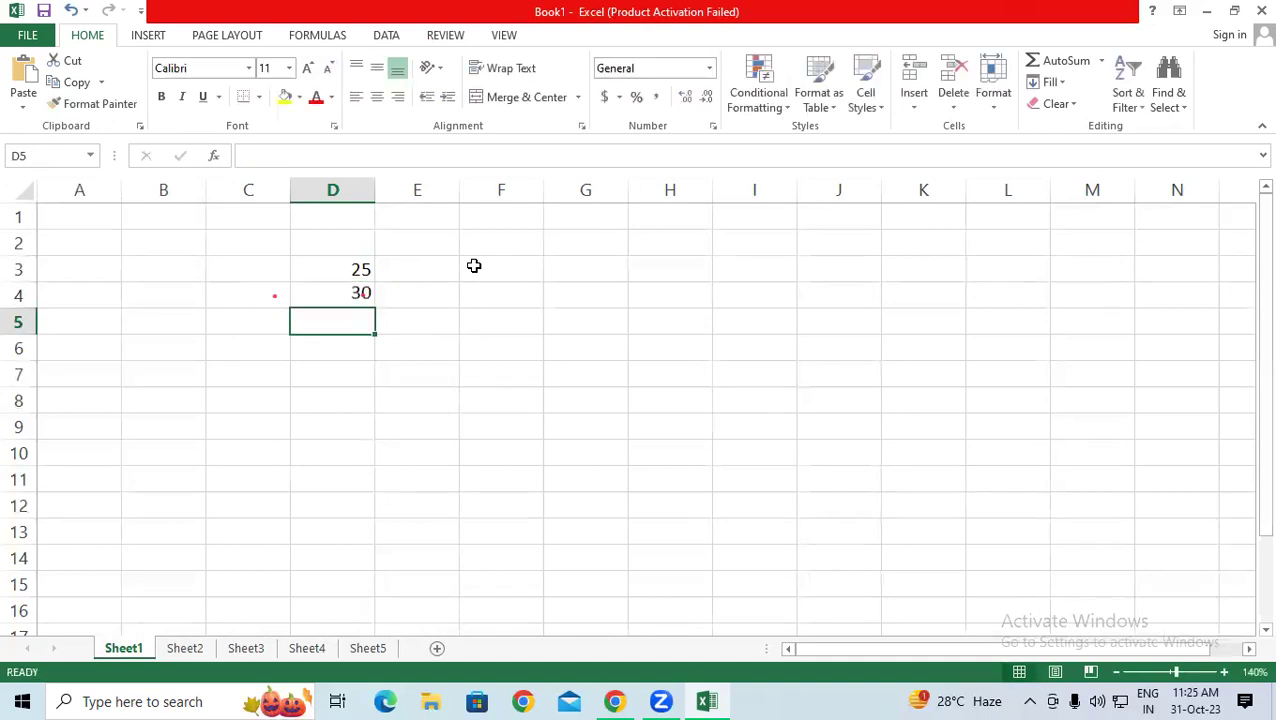
Step: Enter the formula =FLOOR(26,5) in cell D5
text(=)
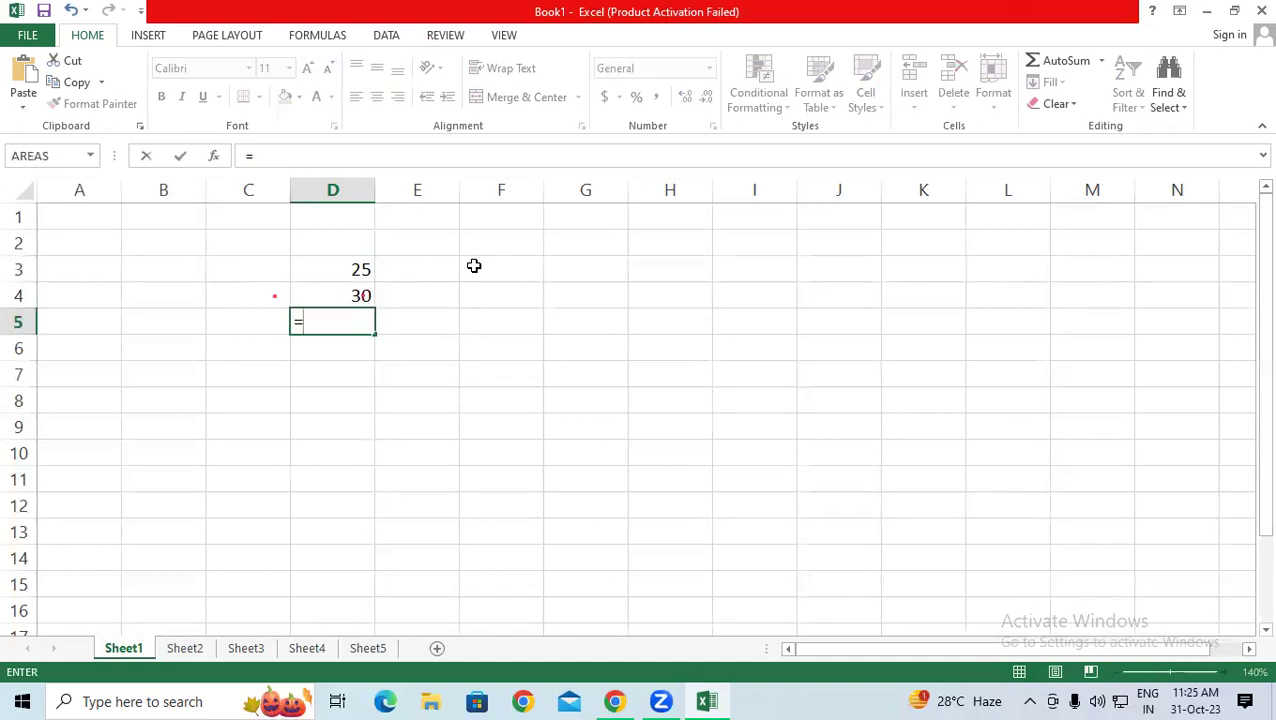
text(FLO)
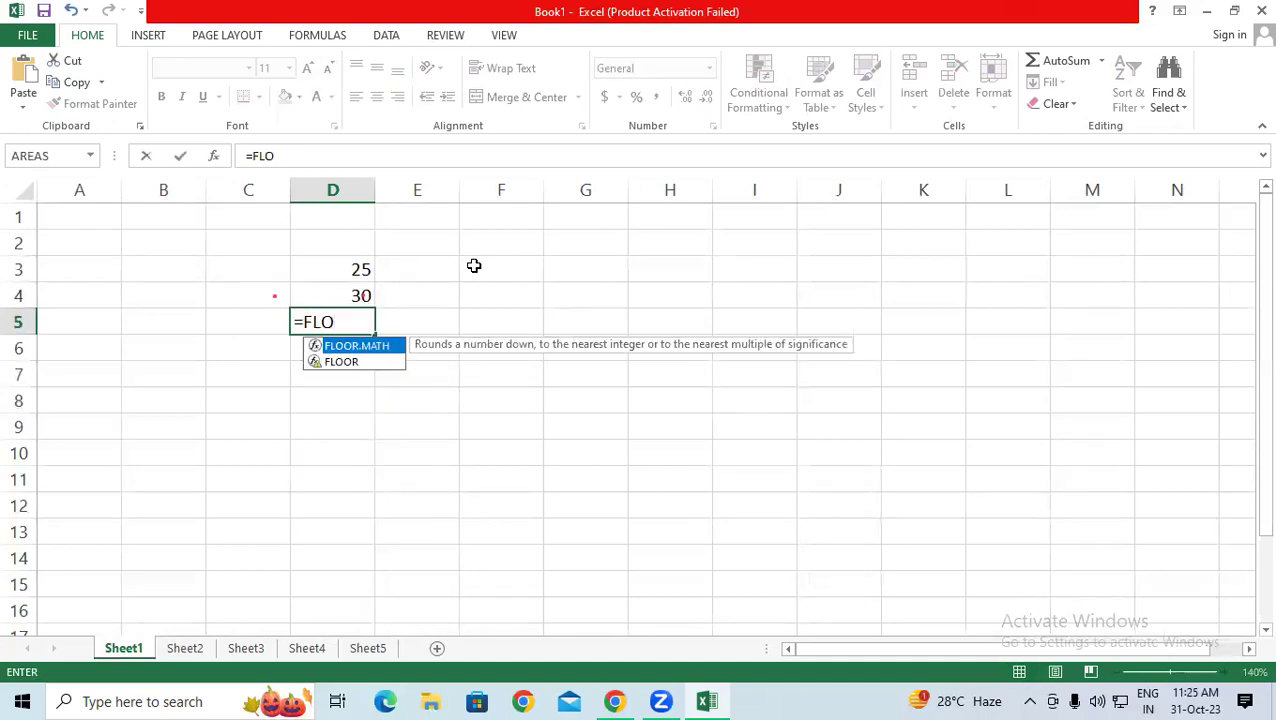
key(Down)
key(Tab)
text(26,5)
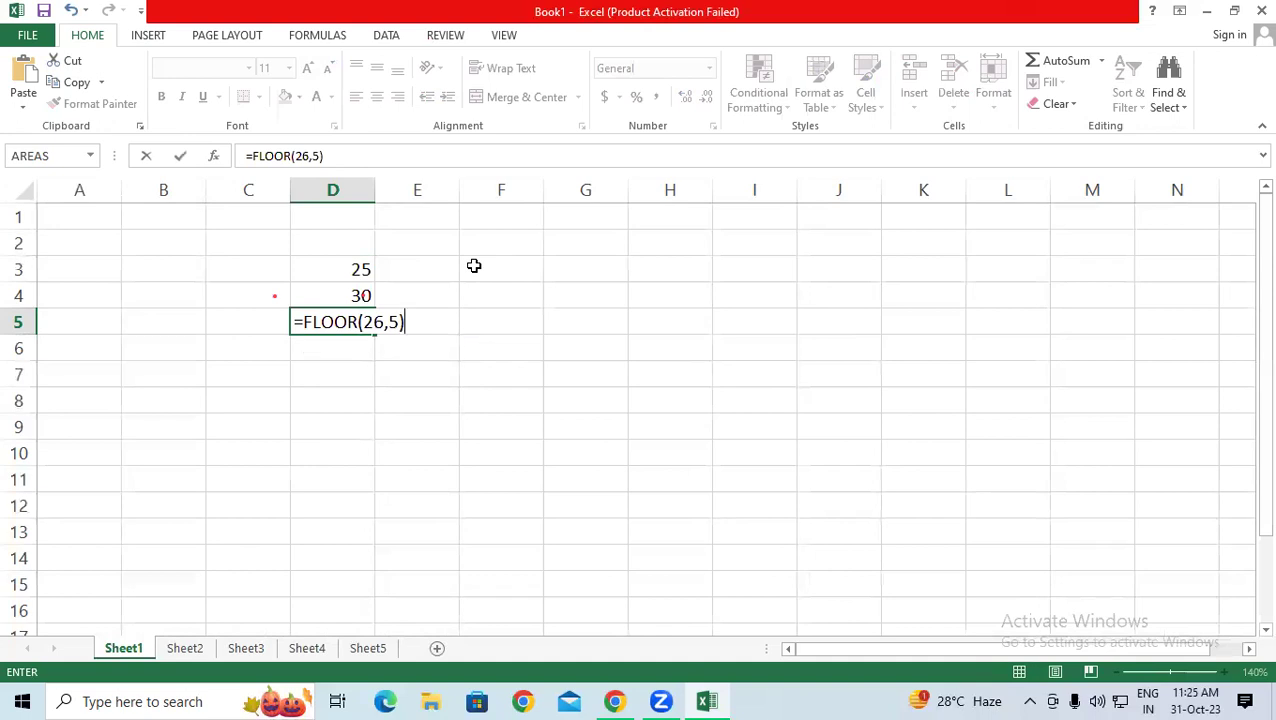
key(Return)
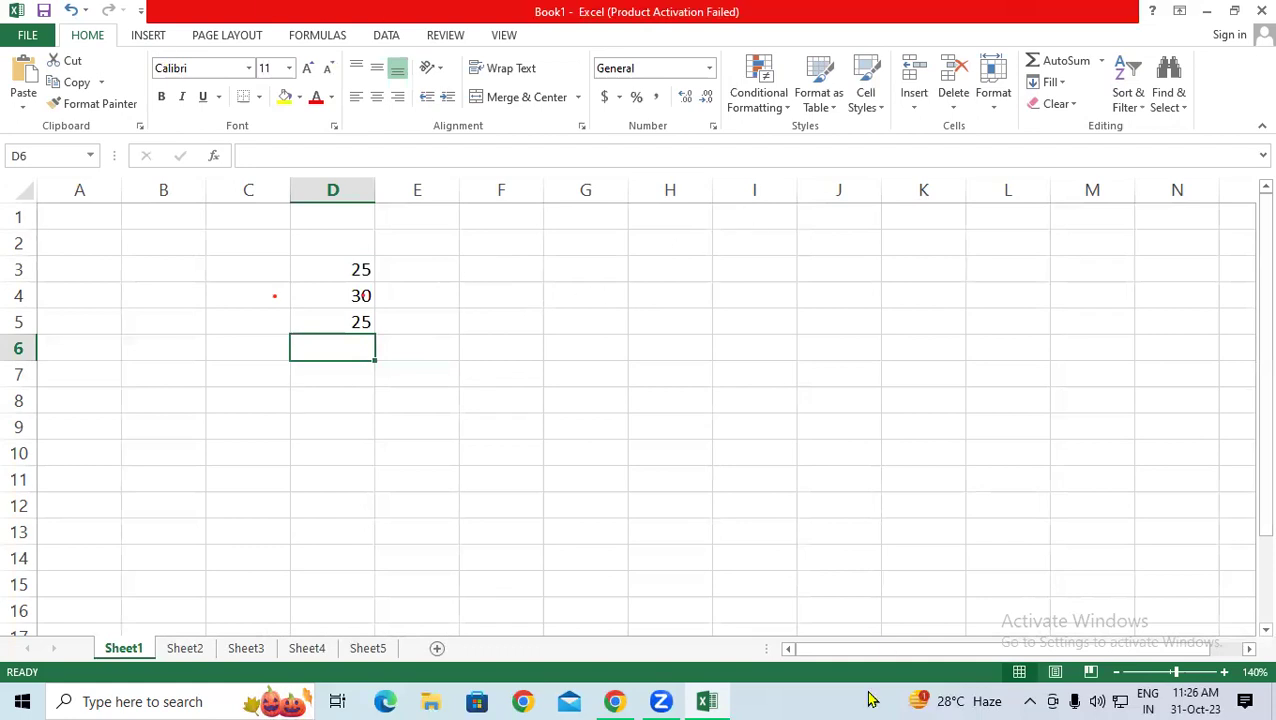
Step: Handwrite the words Ceiling and Floor over the worksheet, separated by a line, and clear them again
click(587, 699)
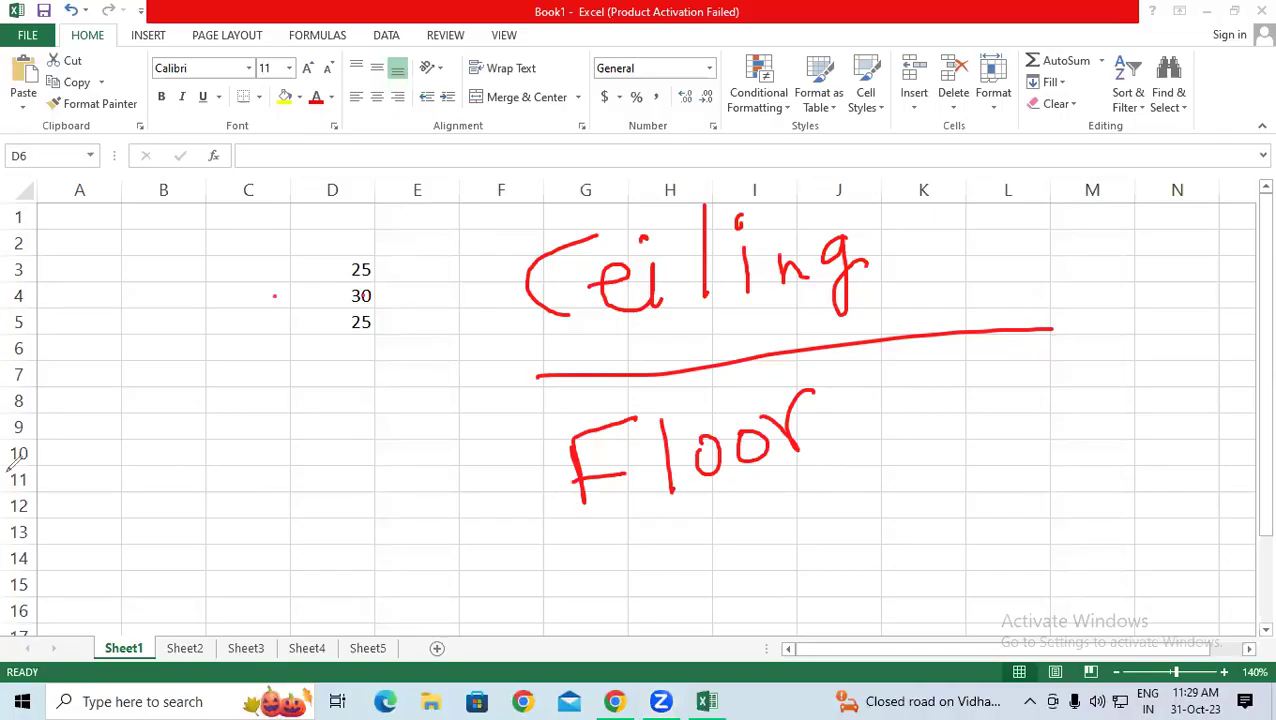
key(Escape)
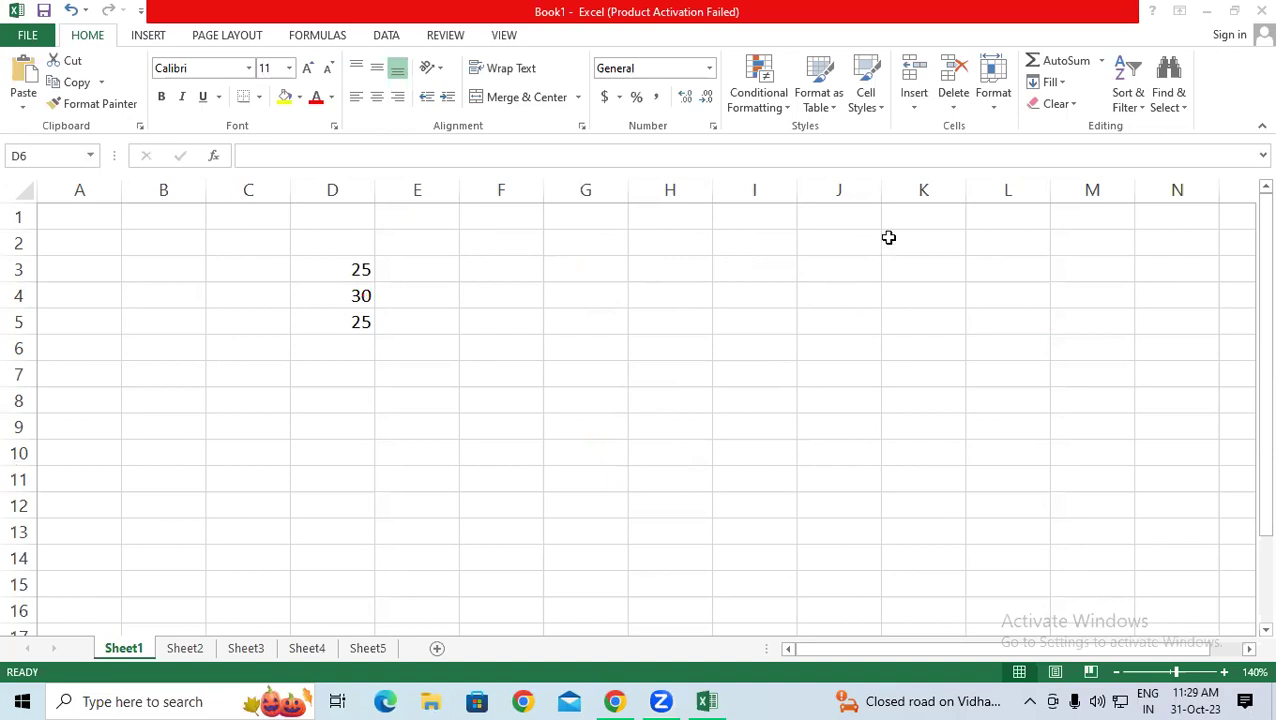
click(849, 293)
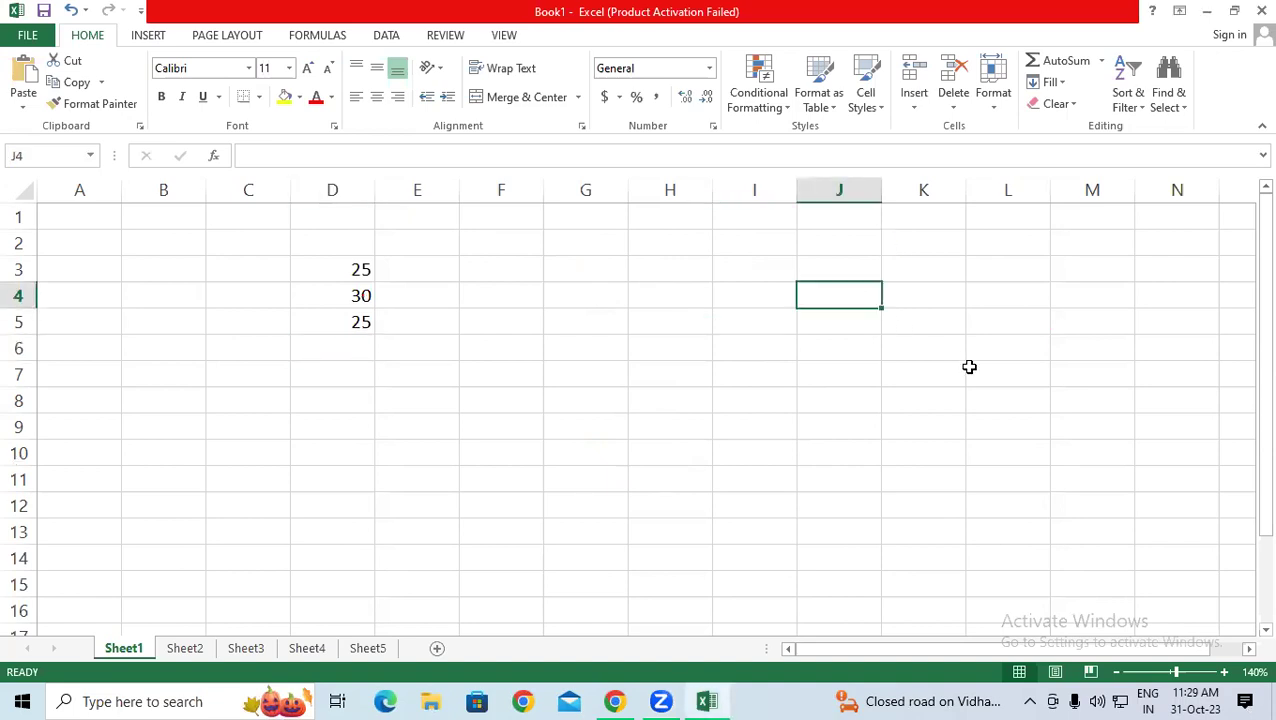
text(=RO)
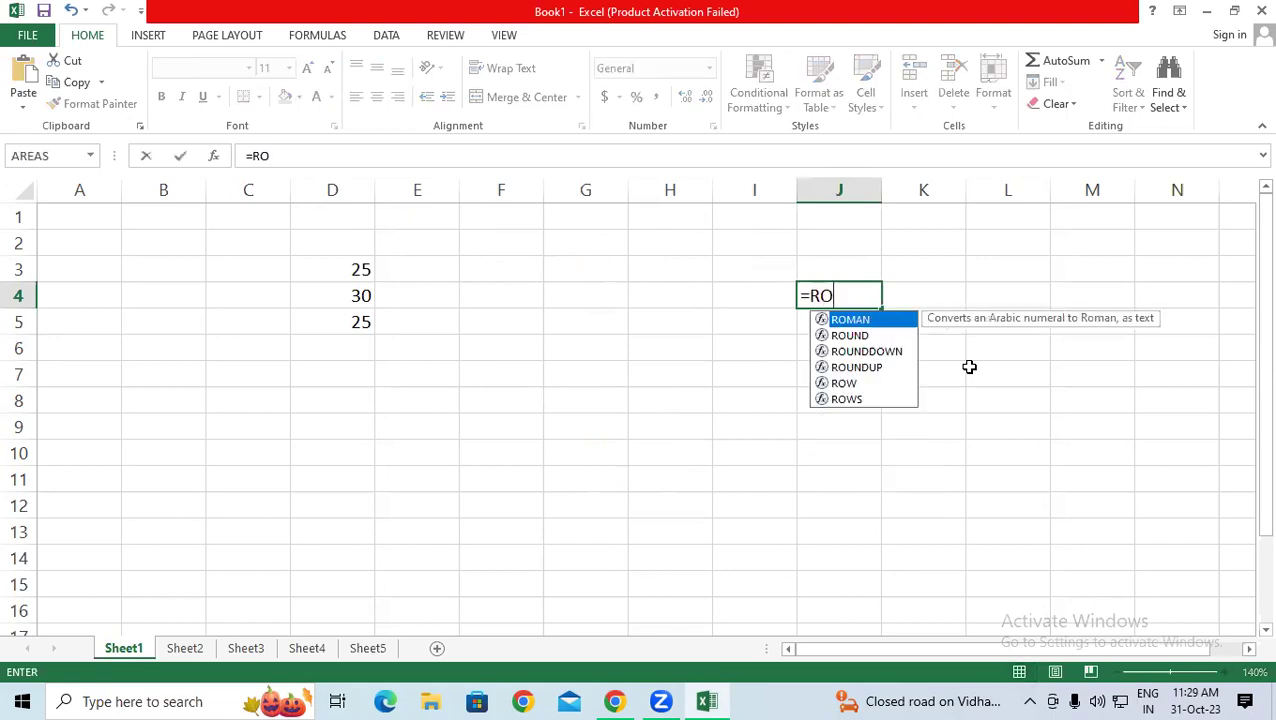
key(BackSpace)
key(BackSpace)
key(Escape)
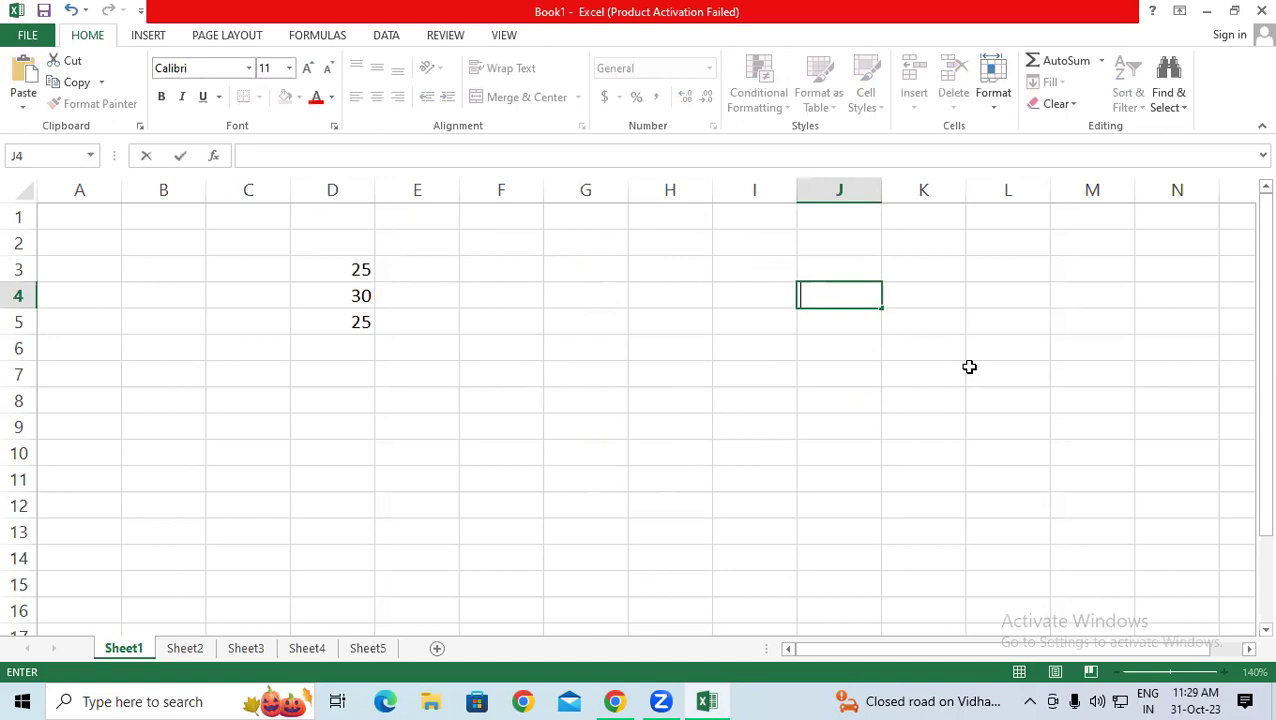
click(678, 451)
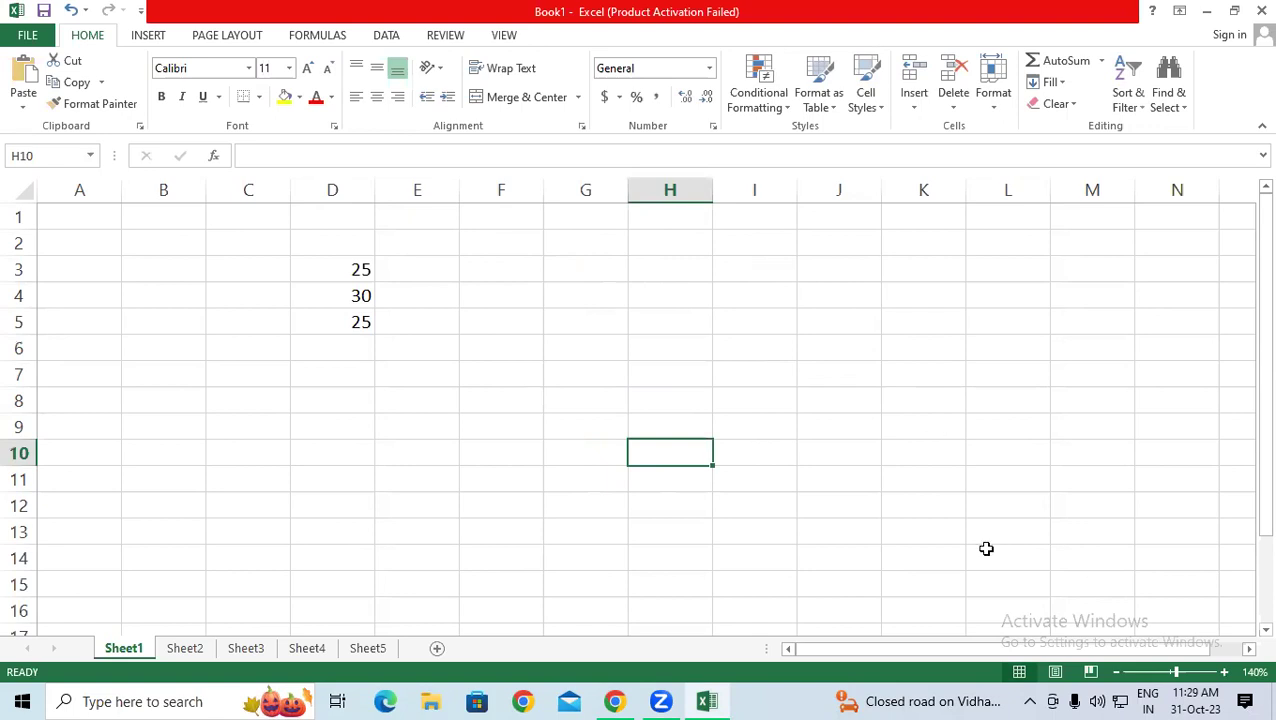
Step: Handwrite the rounding example 1.75 over the empty cells with a circled 2 beside it
drag(722, 255, 727, 323)
click(746, 286)
mouse_move(757, 270)
mouse_down()
mouse_move(810, 258)
mouse_move(817, 295)
mouse_move(834, 263)
mouse_up()
click(794, 284)
mouse_move(837, 246)
mouse_down()
mouse_move(846, 279)
mouse_move(856, 239)
mouse_up()
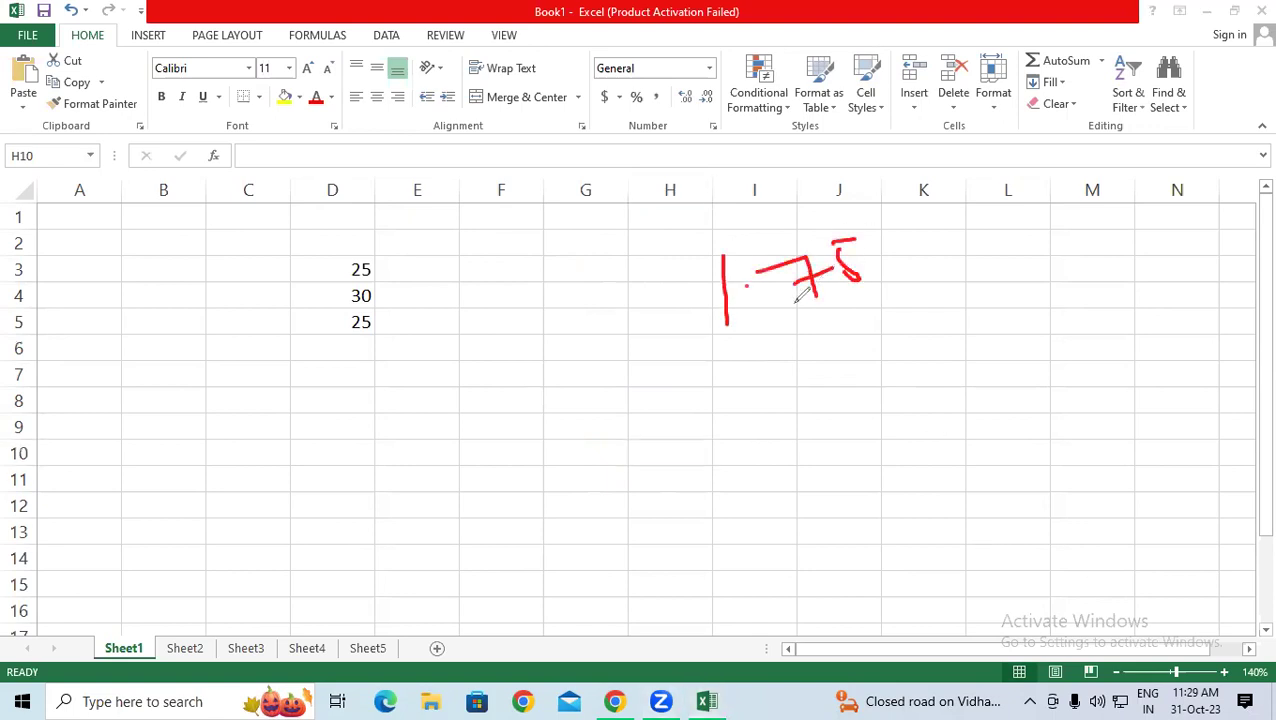
drag(1046, 271, 1112, 287)
drag(1054, 234, 1016, 302)
drag(1090, 330, 1052, 296)
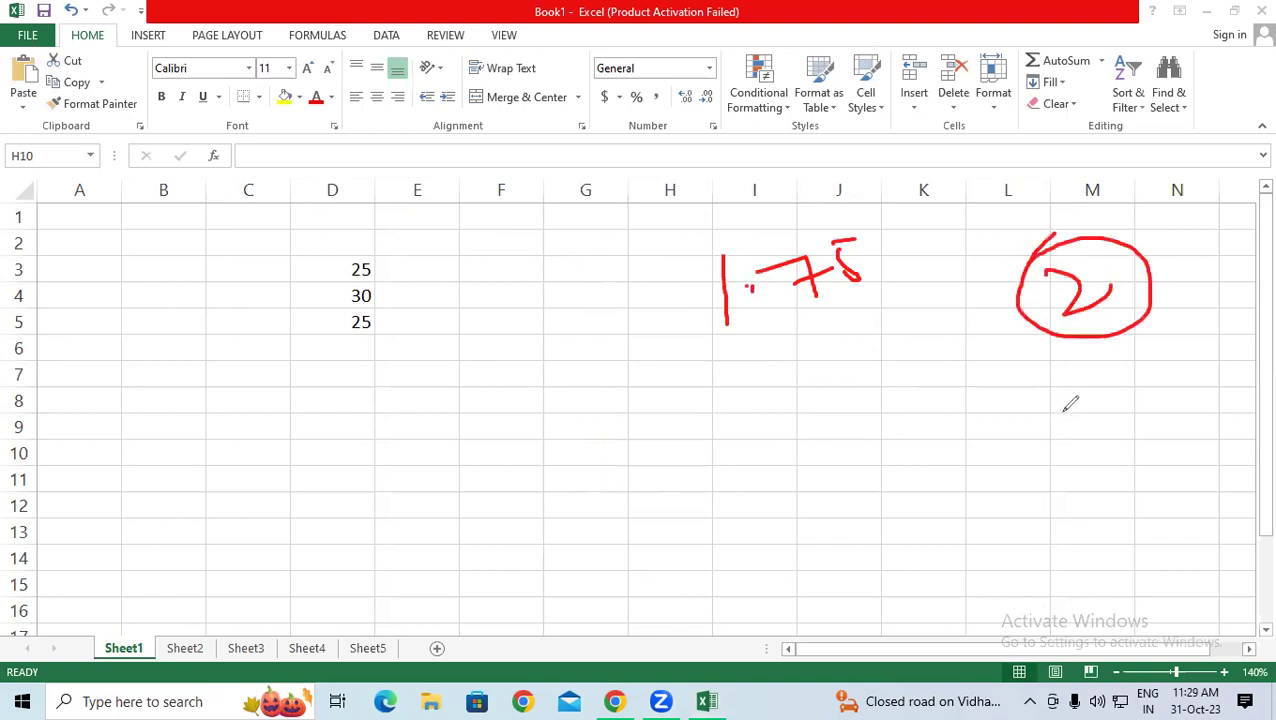
Step: Handwrite a second rounding example, 1.55, below the first with a circled 2 beside it
drag(778, 422, 778, 485)
click(789, 438)
mouse_move(822, 427)
mouse_down()
mouse_move(831, 460)
mouse_move(814, 463)
mouse_up()
mouse_move(815, 426)
mouse_down()
mouse_move(830, 412)
mouse_move(886, 440)
mouse_move(862, 462)
mouse_up()
drag(856, 400, 878, 392)
drag(1108, 388, 1168, 380)
mouse_move(1150, 328)
mouse_down()
mouse_move(1180, 472)
mouse_move(1150, 330)
mouse_up()
Step: Handwrite the round-down example 1.49 below the values in column D with a circled 1 under it
drag(241, 417, 244, 467)
click(270, 435)
mouse_move(314, 387)
mouse_down()
mouse_move(321, 432)
mouse_move(314, 381)
mouse_move(331, 416)
mouse_up()
mouse_move(360, 372)
mouse_down()
mouse_move(338, 398)
mouse_move(371, 424)
mouse_up()
mouse_move(348, 492)
mouse_down()
mouse_move(350, 522)
mouse_move(321, 538)
mouse_move(318, 480)
mouse_up()
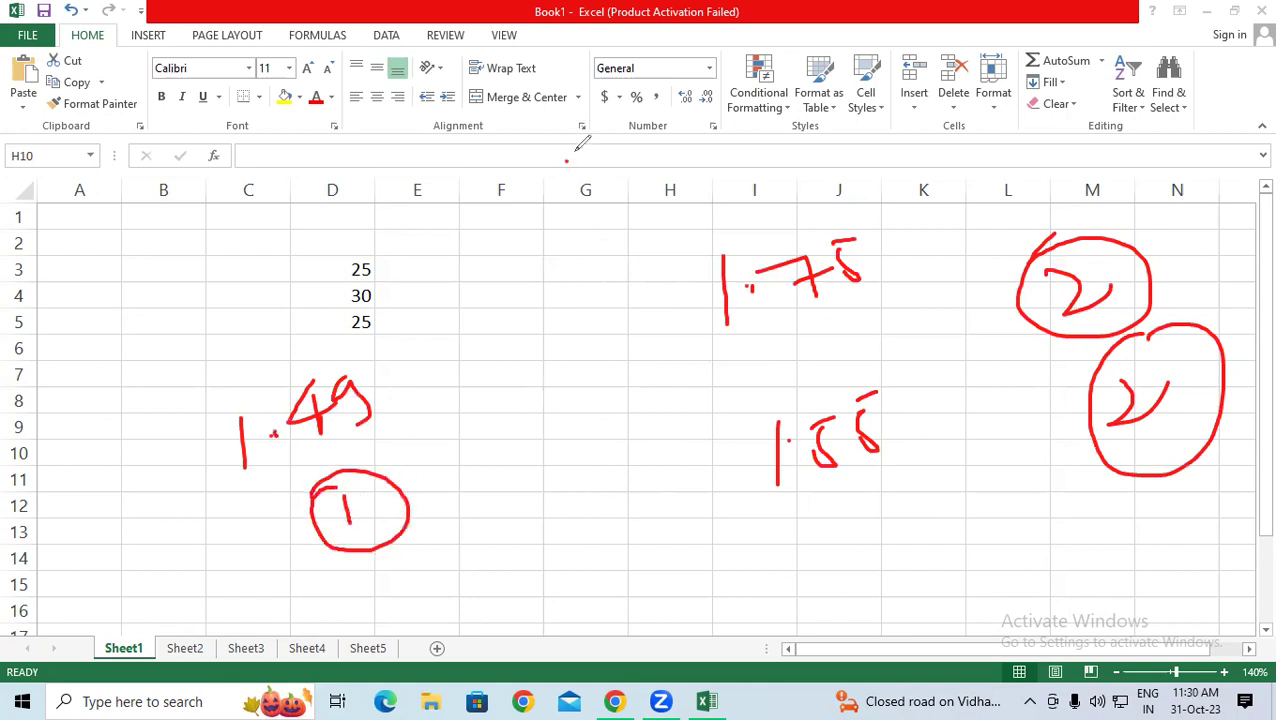
Step: Handwrite a 5 with a circled 1 on one side and a circled 0 on the other, plus an underlined 50 above
mouse_move(562, 160)
mouse_down()
mouse_move(575, 162)
mouse_move(533, 207)
mouse_up()
drag(676, 136, 676, 166)
mouse_move(695, 133)
mouse_down()
mouse_move(640, 145)
mouse_move(706, 158)
mouse_move(680, 130)
mouse_up()
drag(576, 198, 510, 260)
mouse_move(445, 212)
mouse_down()
mouse_move(470, 212)
mouse_move(424, 228)
mouse_up()
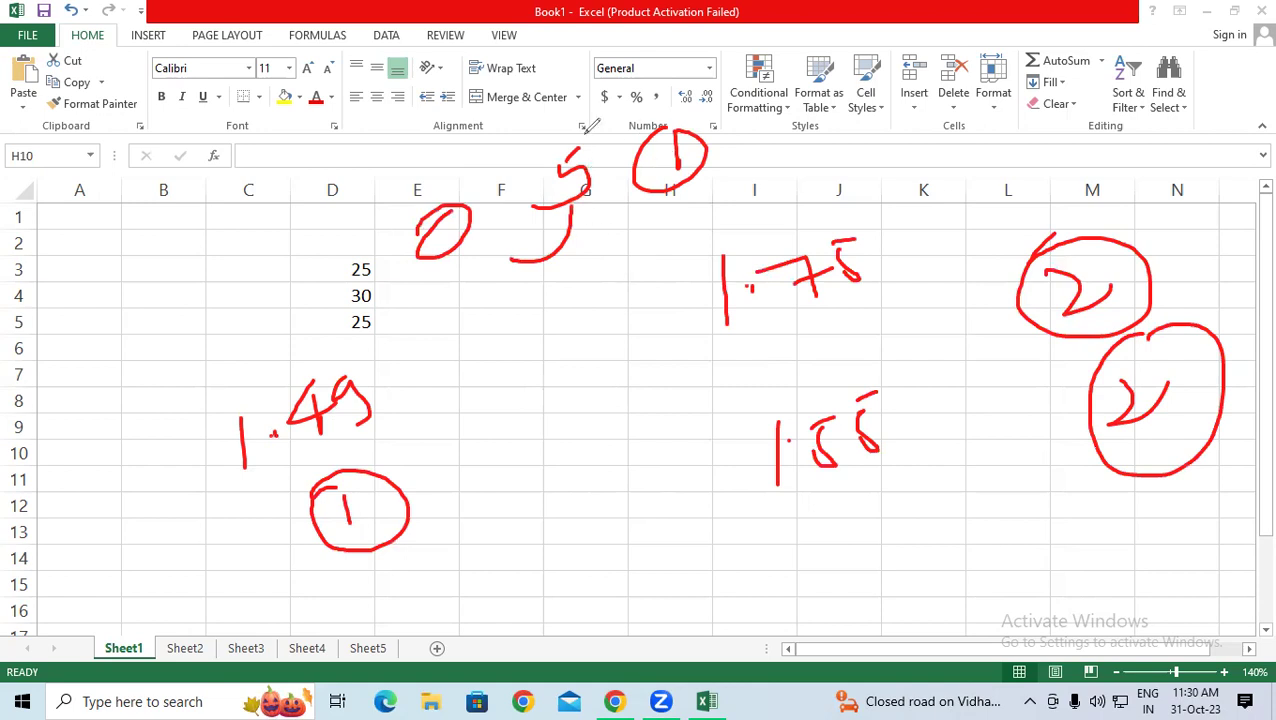
mouse_move(492, 29)
mouse_down()
mouse_move(456, 46)
mouse_move(484, 58)
mouse_move(466, 70)
mouse_move(506, 32)
mouse_up()
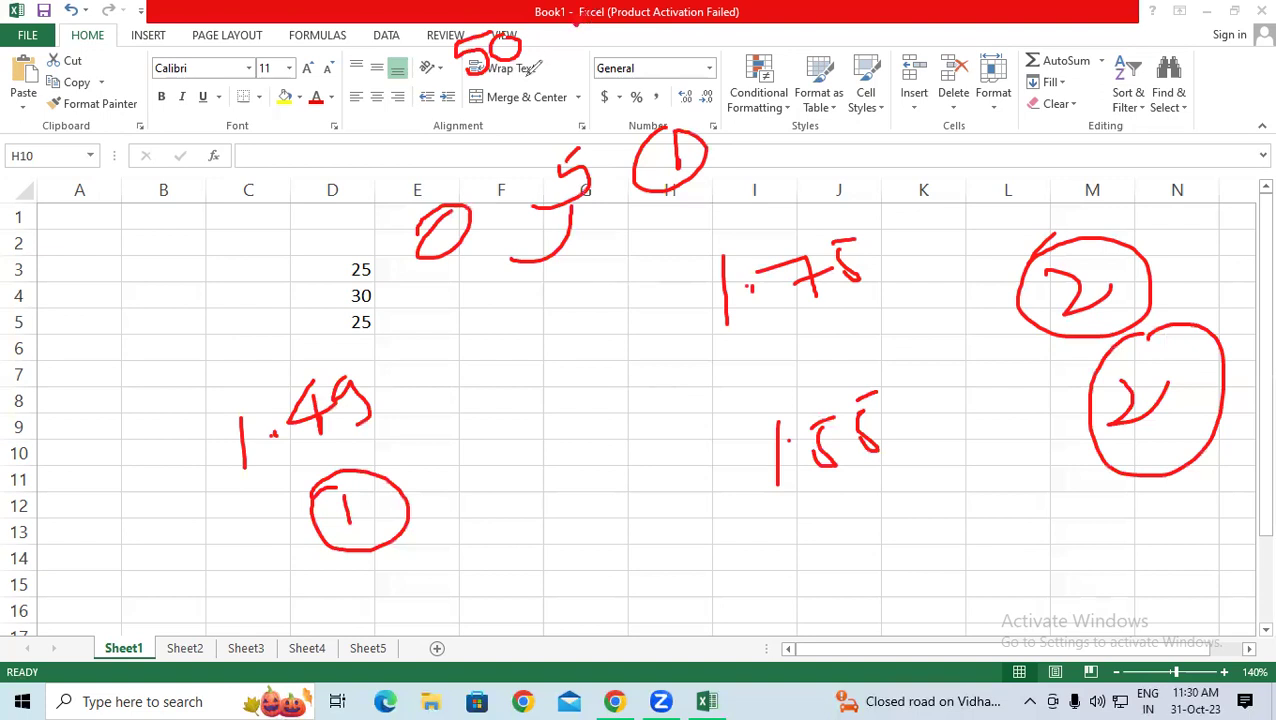
drag(504, 88, 467, 104)
Step: Handwrite the one-decimal example 1.79 = 1.7 with underlines, and circle the 9 with an arrow towards the 7
mouse_move(637, 208)
mouse_down()
mouse_move(638, 280)
mouse_move(714, 244)
mouse_move(715, 257)
mouse_move(699, 235)
mouse_up()
click(655, 249)
drag(760, 190, 760, 230)
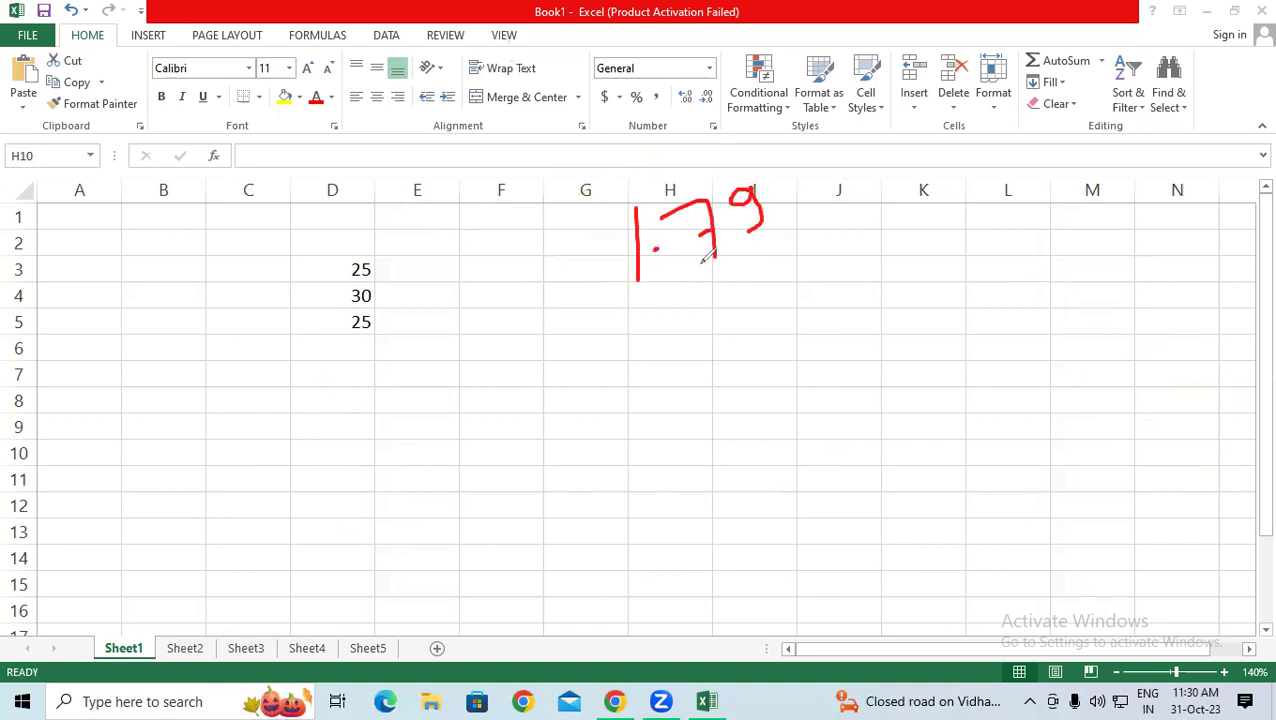
drag(815, 326, 867, 341)
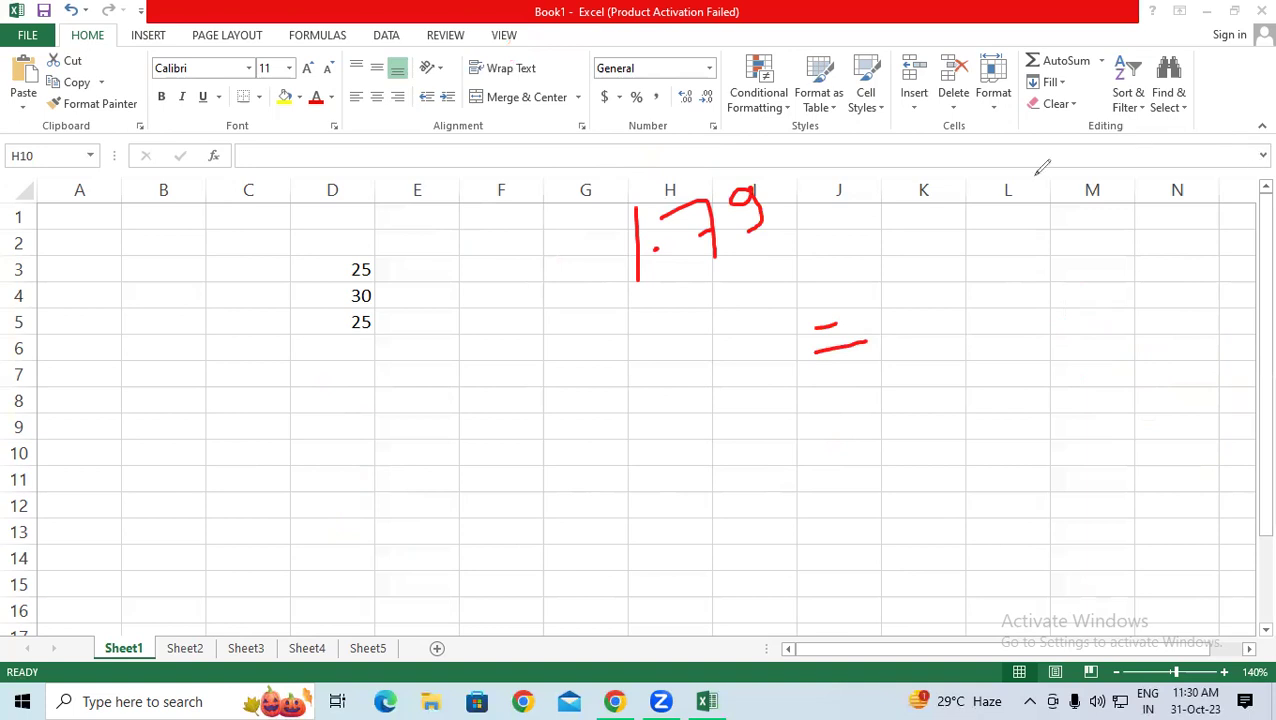
drag(934, 264, 940, 331)
click(965, 298)
mouse_move(972, 264)
mouse_down()
mouse_move(1017, 288)
mouse_move(1013, 300)
mouse_up()
drag(761, 250, 814, 230)
drag(978, 353, 1031, 339)
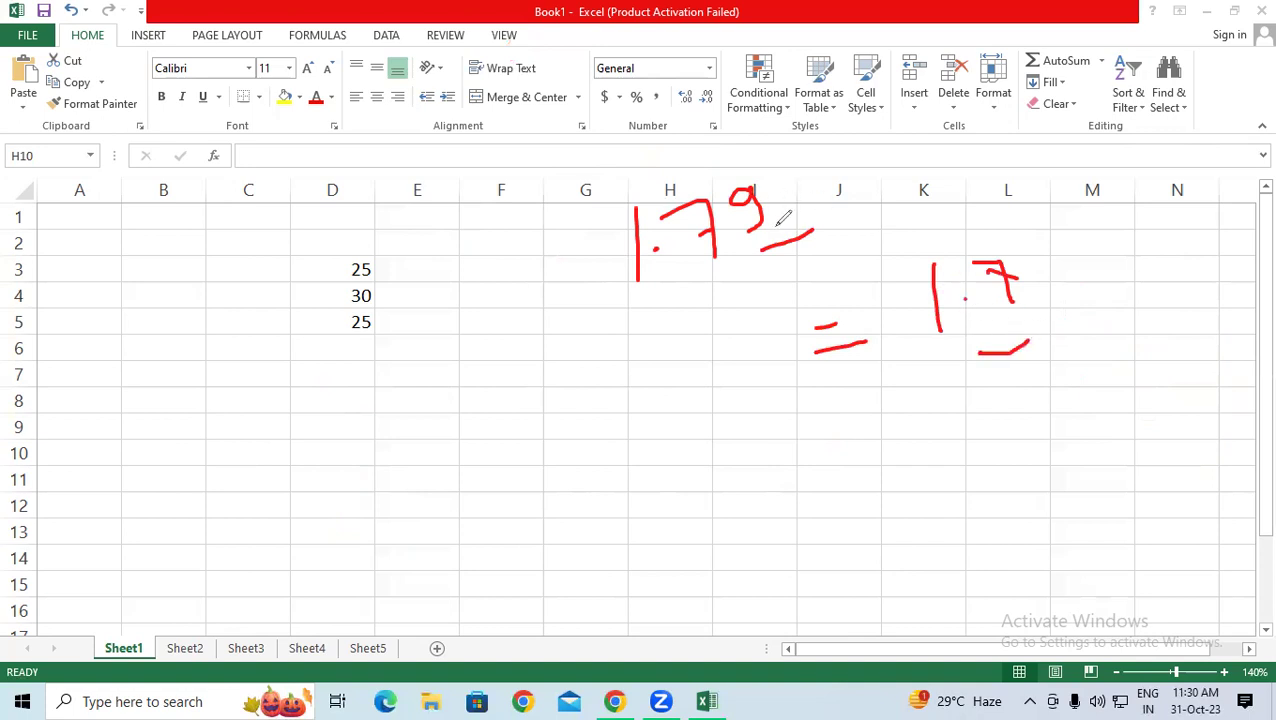
mouse_move(763, 186)
mouse_down()
mouse_move(738, 168)
mouse_move(716, 205)
mouse_move(795, 218)
mouse_move(756, 160)
mouse_move(699, 173)
mouse_move(700, 193)
mouse_move(745, 182)
mouse_up()
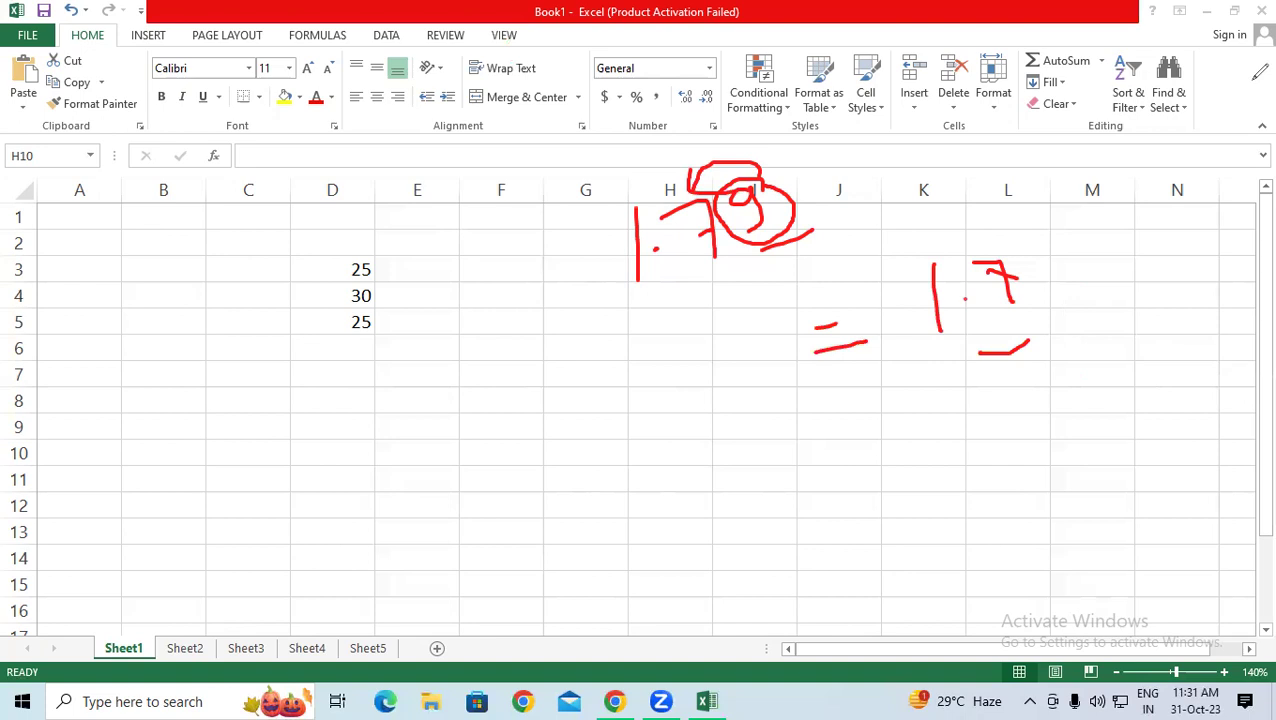
Step: Handwrite 1.8 below the 1.79 example and underline it
drag(428, 400, 447, 487)
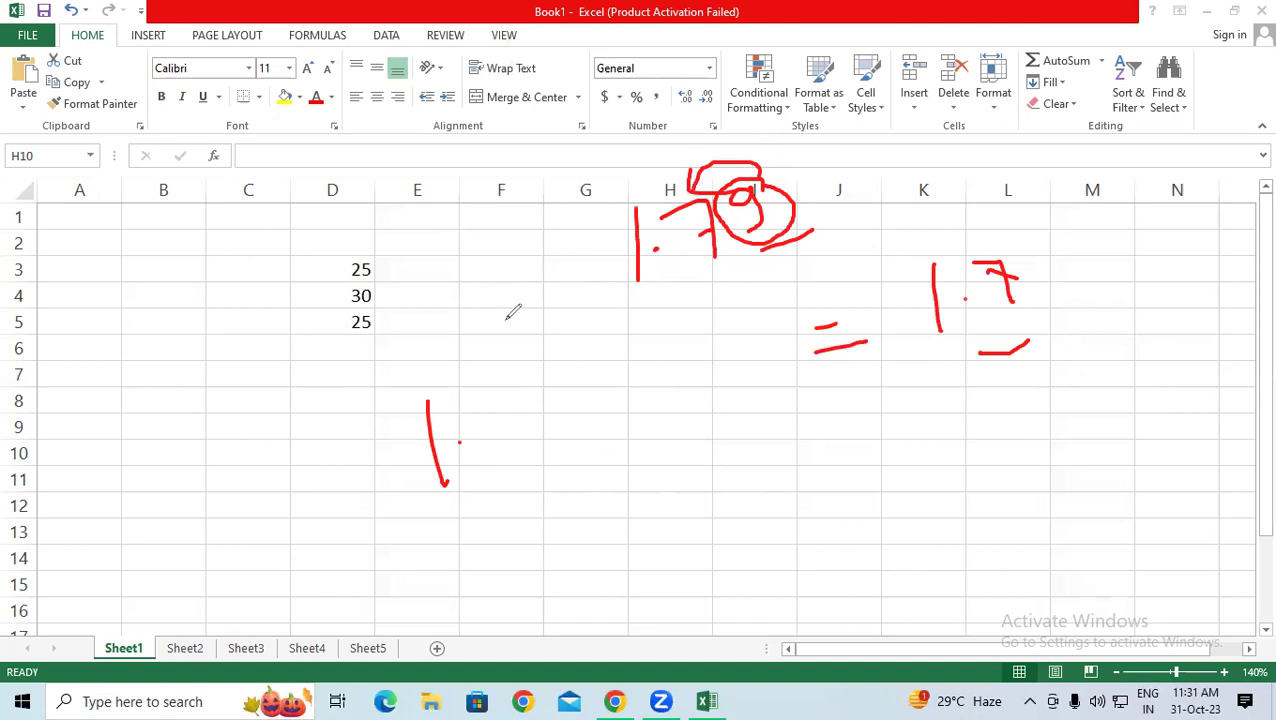
mouse_move(484, 381)
mouse_down()
mouse_move(471, 402)
mouse_move(496, 365)
mouse_move(484, 380)
mouse_up()
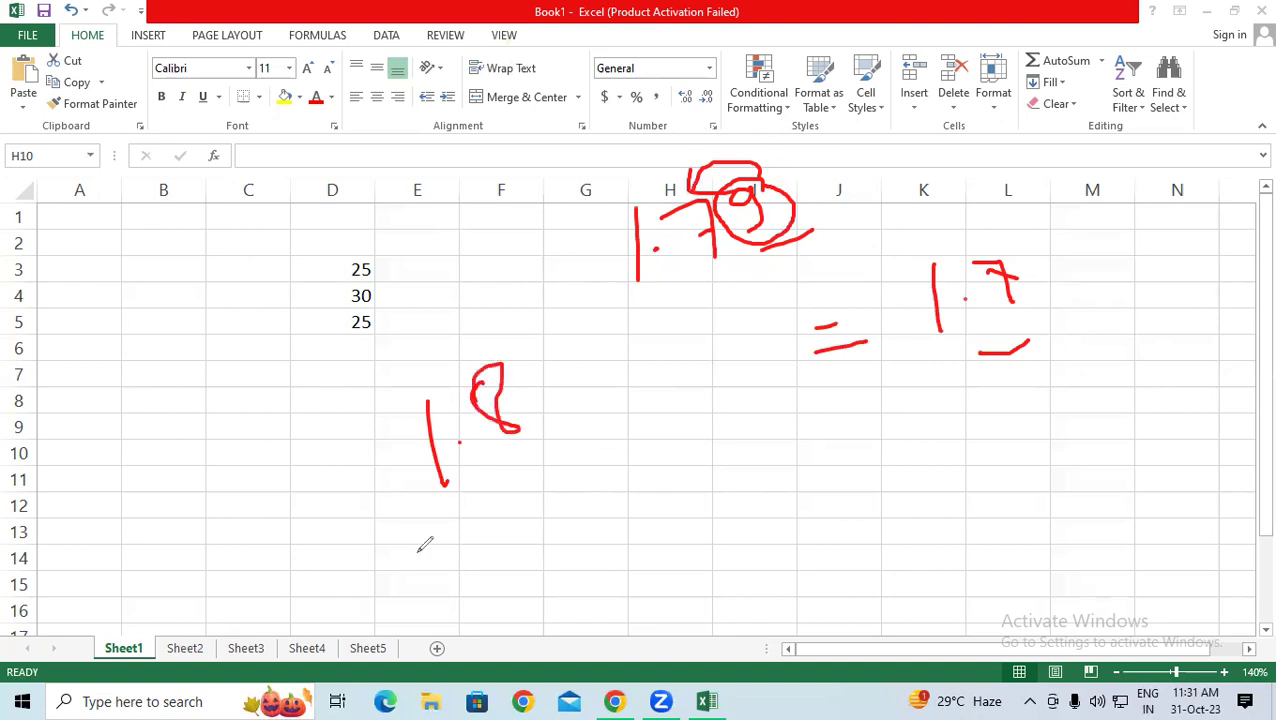
drag(413, 553, 577, 481)
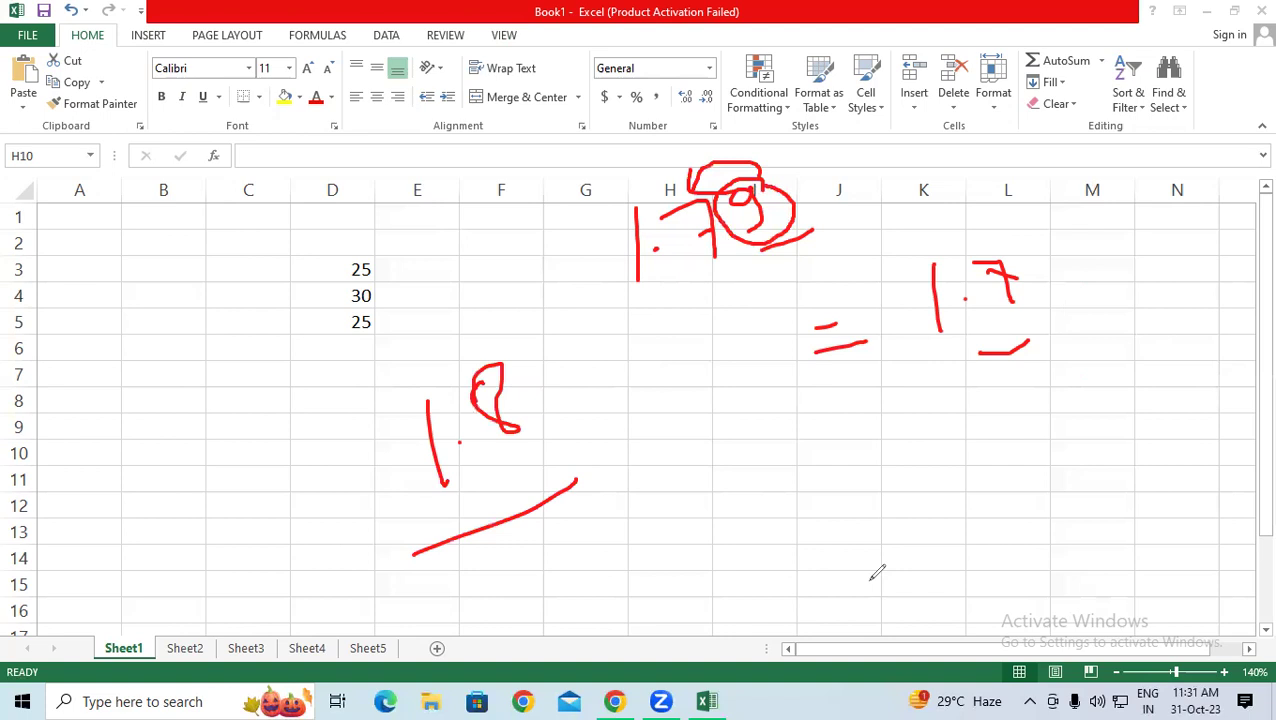
Step: Handwrite the examples 1.38 and 1.50 over columns B to D with a check mark under 1.50, and erase all annotations
click(157, 210)
drag(157, 212, 151, 256)
click(176, 232)
mouse_move(200, 207)
mouse_down()
mouse_move(218, 224)
mouse_move(207, 237)
mouse_up()
drag(250, 172, 246, 176)
drag(177, 293, 177, 348)
mouse_move(252, 265)
mouse_down()
mouse_move(236, 269)
mouse_move(256, 302)
mouse_move(229, 321)
mouse_up()
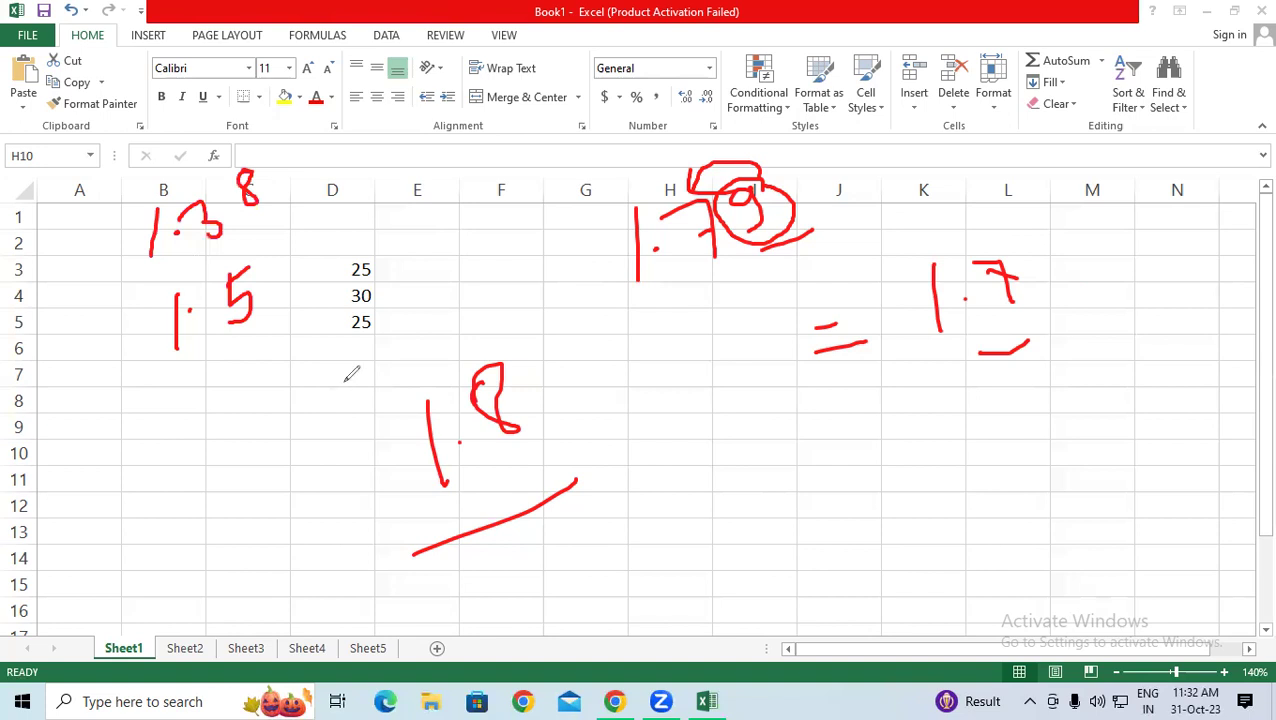
mouse_move(272, 262)
mouse_down()
mouse_move(296, 285)
mouse_move(276, 264)
mouse_up()
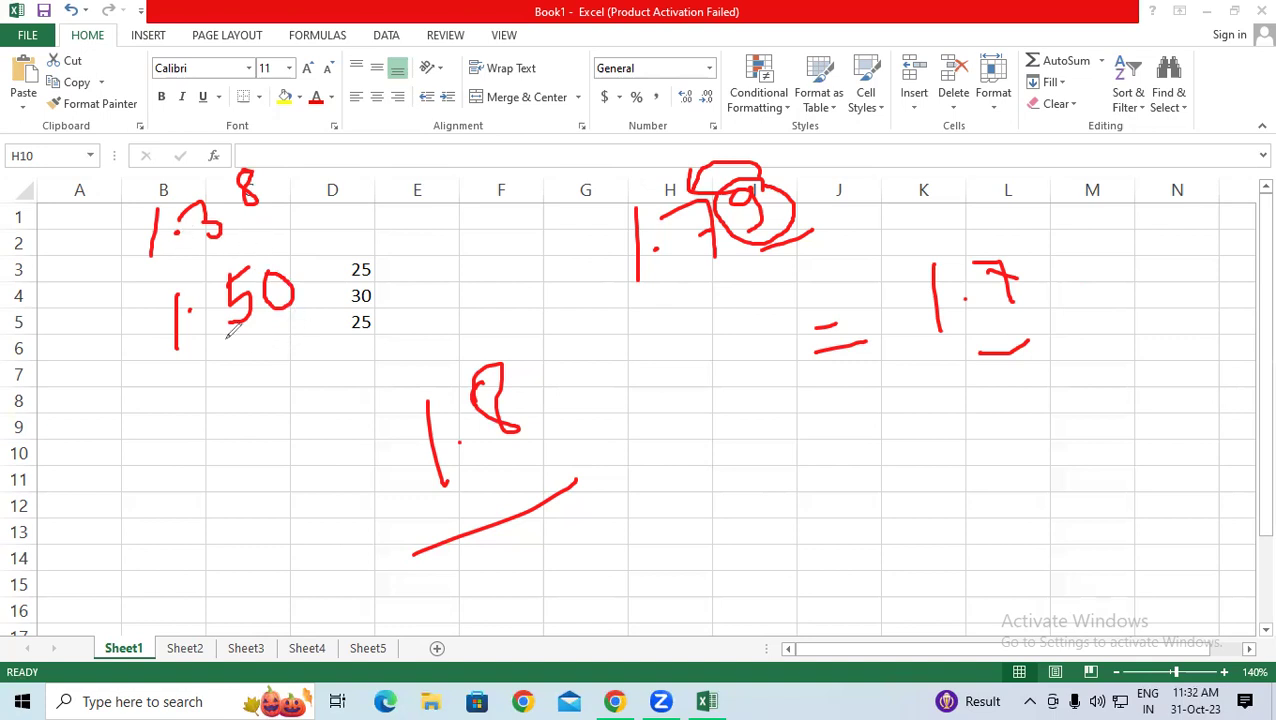
drag(226, 340, 328, 268)
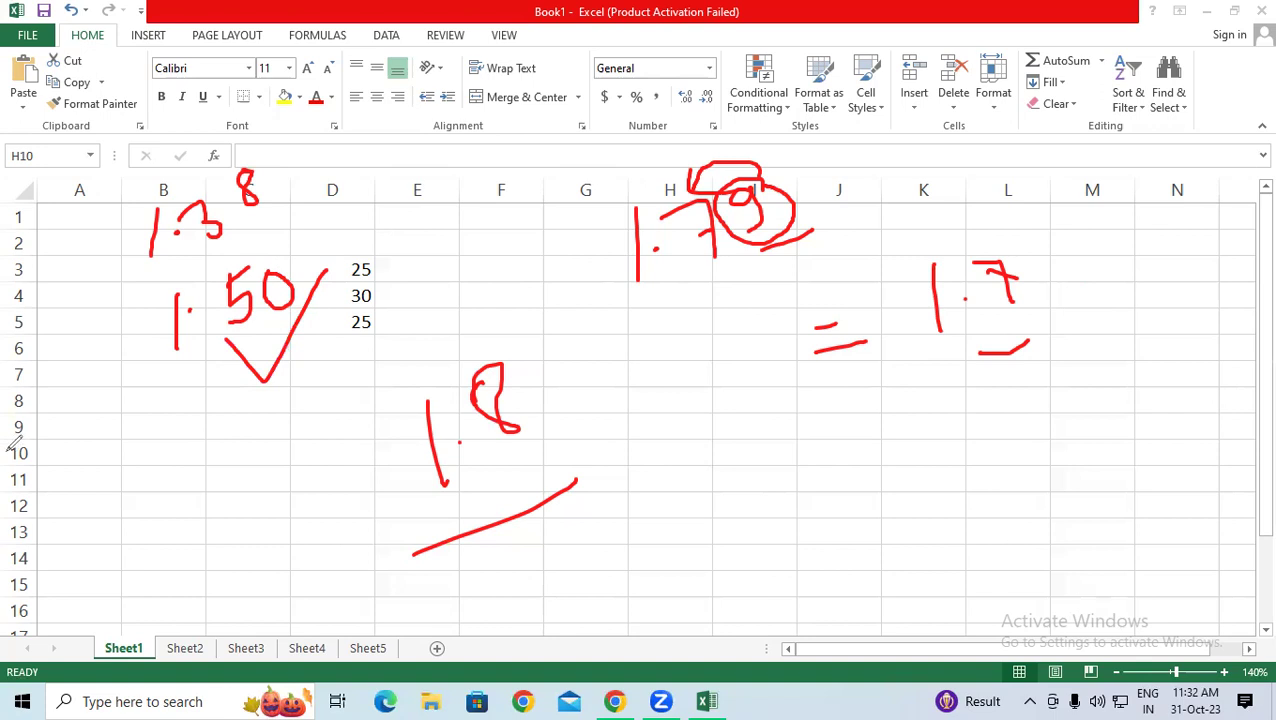
key(e)
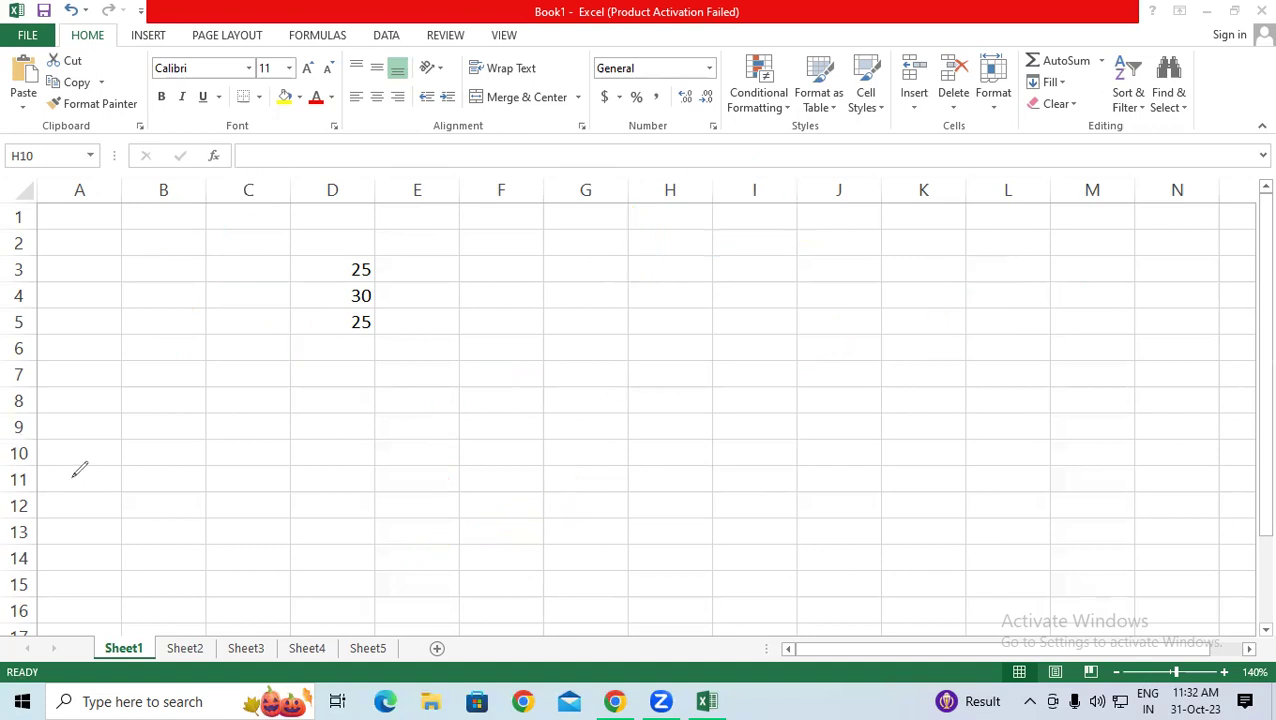
Step: Begin a ROUND formula in cell H3 with 155 as the number and -2 as the number of digits
click(644, 270)
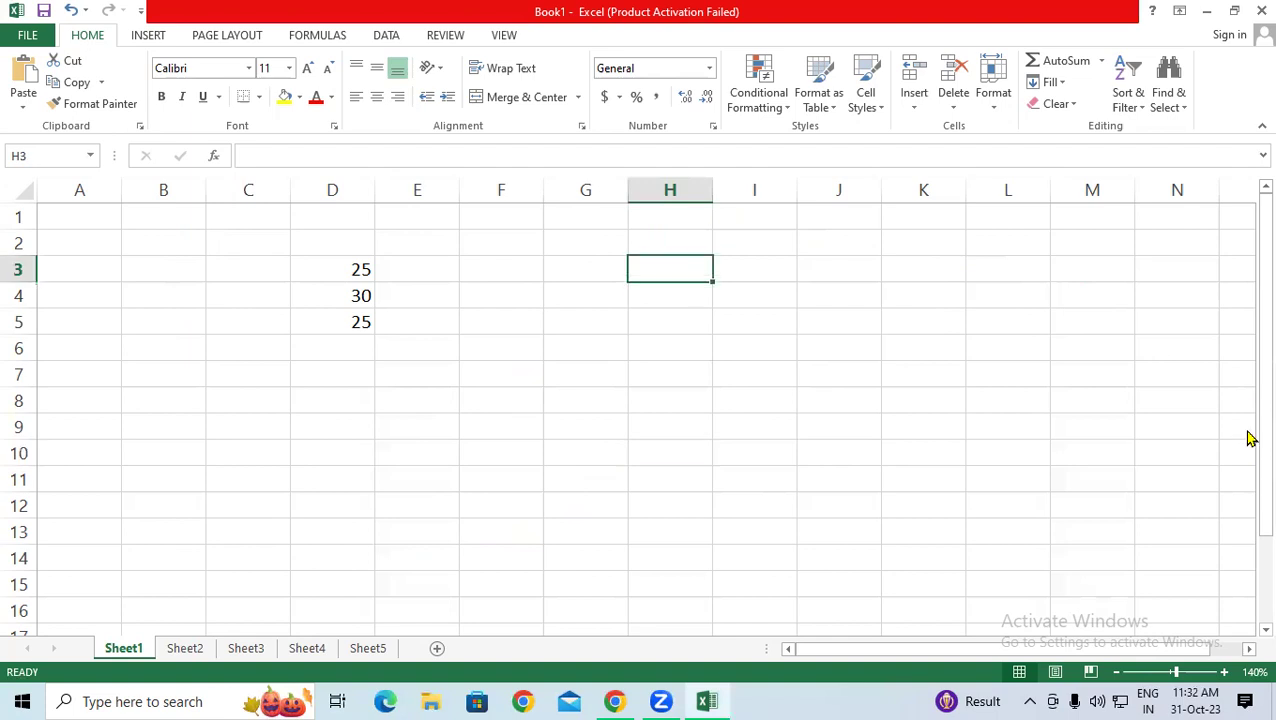
text(=)
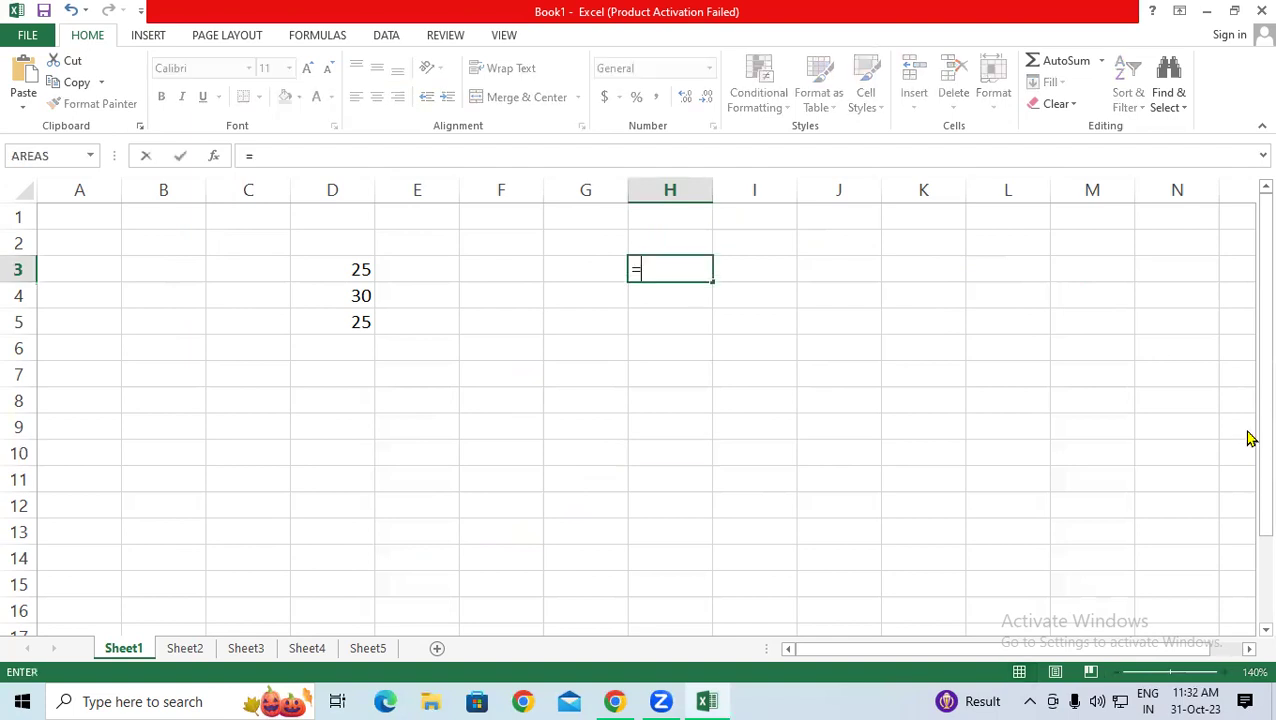
text(ROUN)
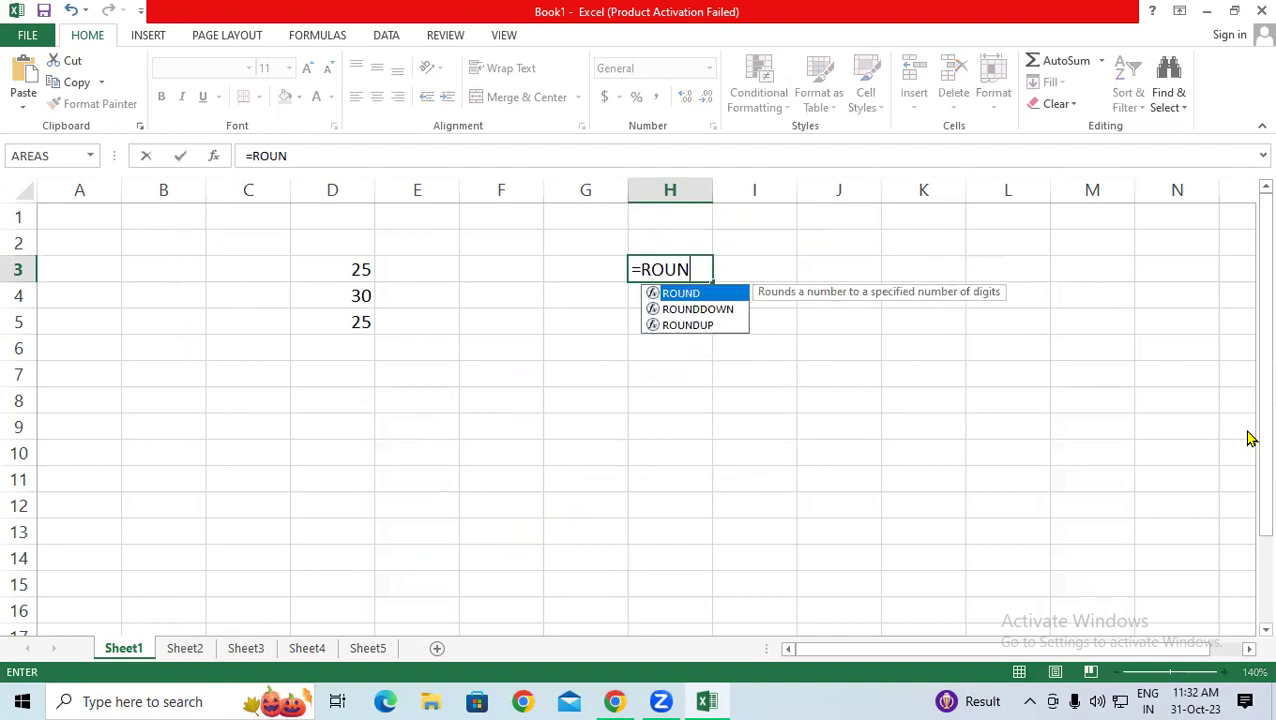
key(Tab)
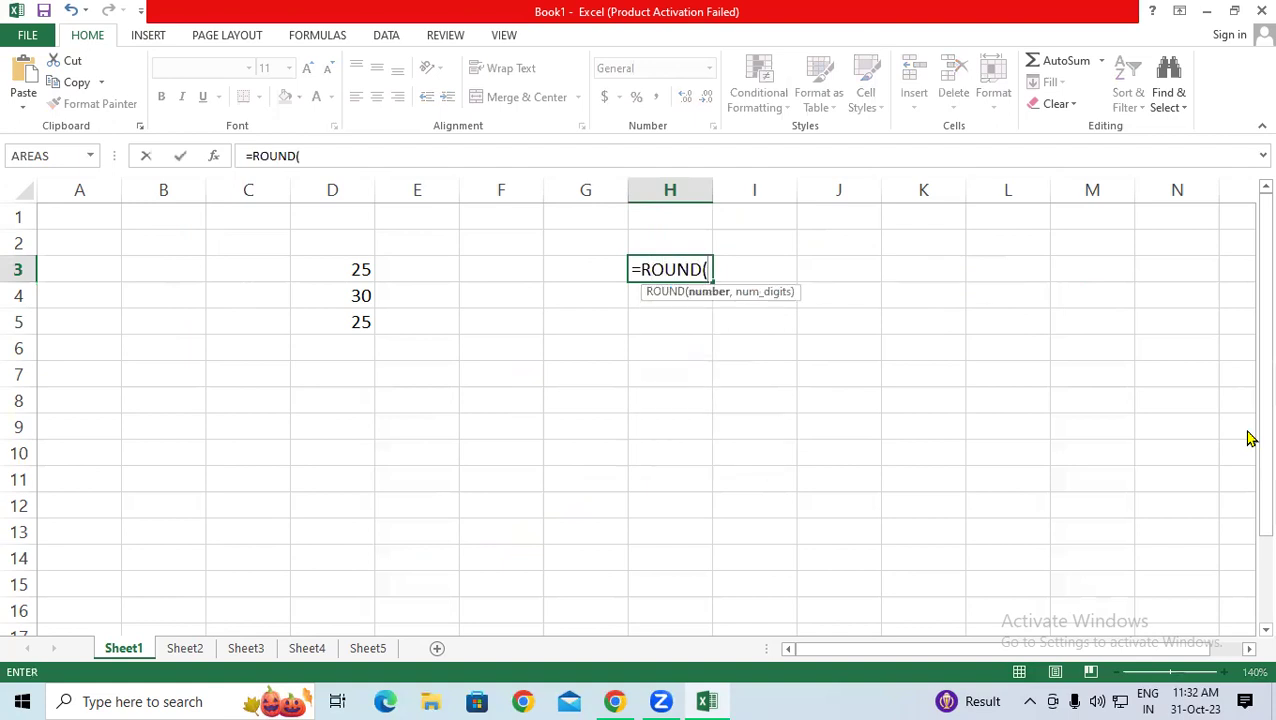
text(155,)
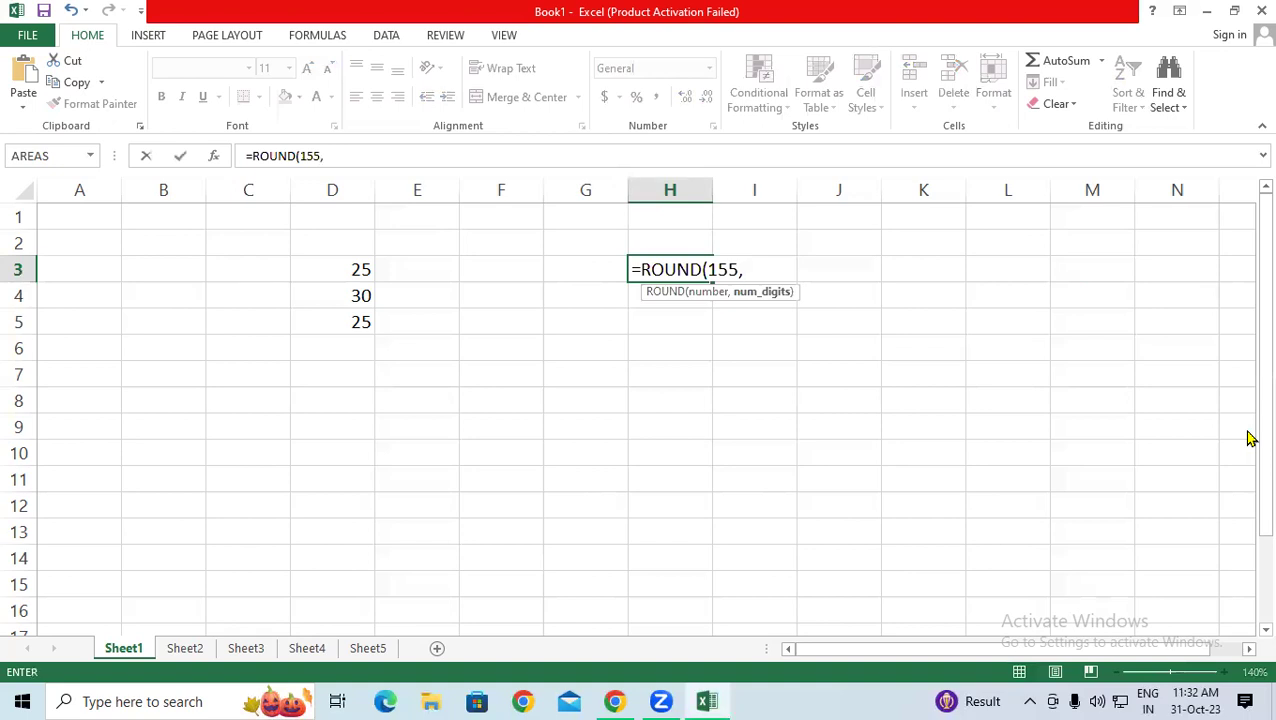
text(-2)
Step: Handwrite 155 below the unfinished formula, underline the -2 argument and the last two digits, and draw a thick vertical stroke below column C's cells
click(945, 700)
mouse_move(600, 386)
mouse_down()
mouse_move(601, 446)
mouse_move(672, 383)
mouse_move(686, 425)
mouse_move(660, 438)
mouse_up()
mouse_move(702, 368)
mouse_down()
mouse_move(745, 420)
mouse_move(732, 355)
mouse_up()
drag(752, 292, 778, 286)
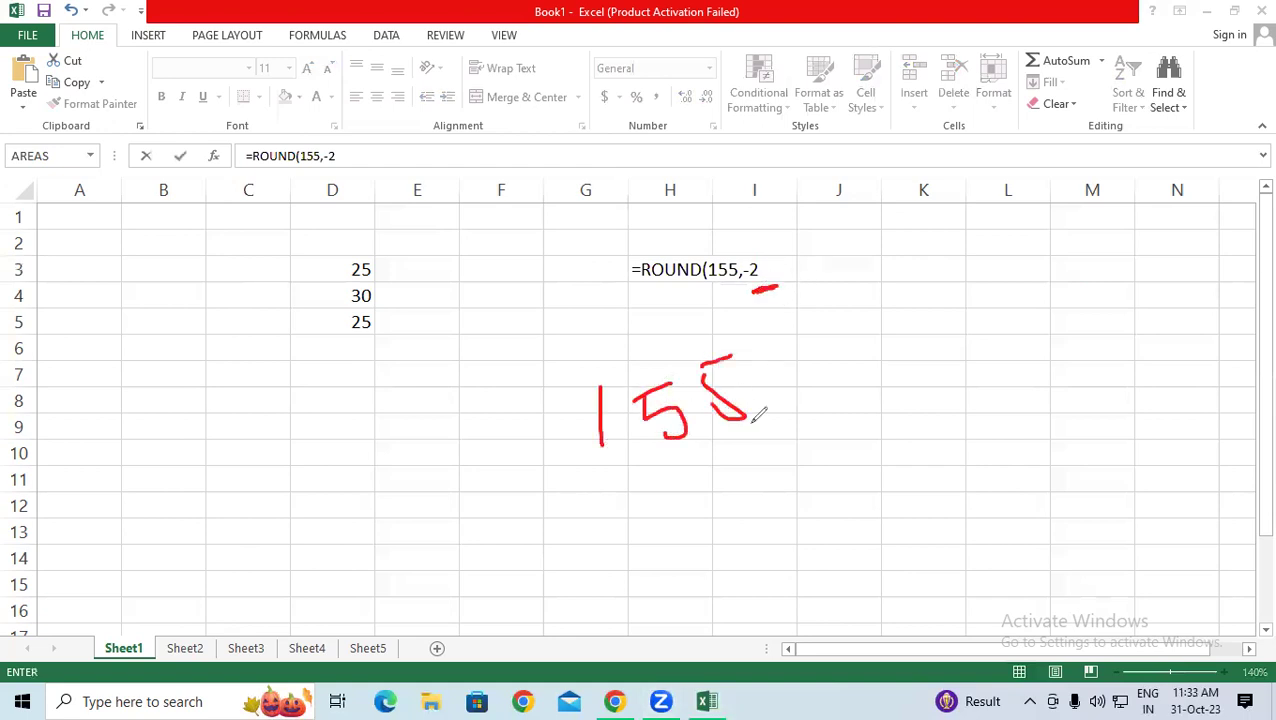
mouse_move(674, 455)
mouse_down()
mouse_move(740, 434)
mouse_move(672, 457)
mouse_up()
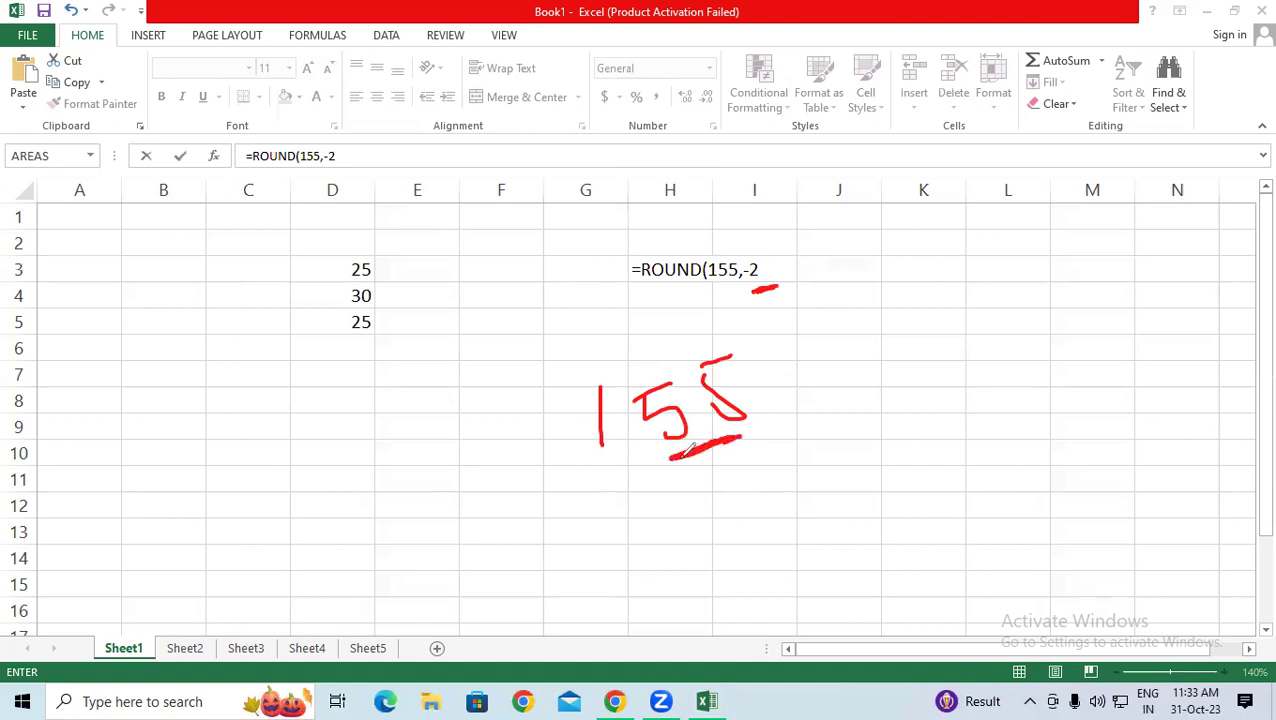
mouse_move(272, 507)
mouse_down()
mouse_move(282, 566)
mouse_move(285, 518)
mouse_up()
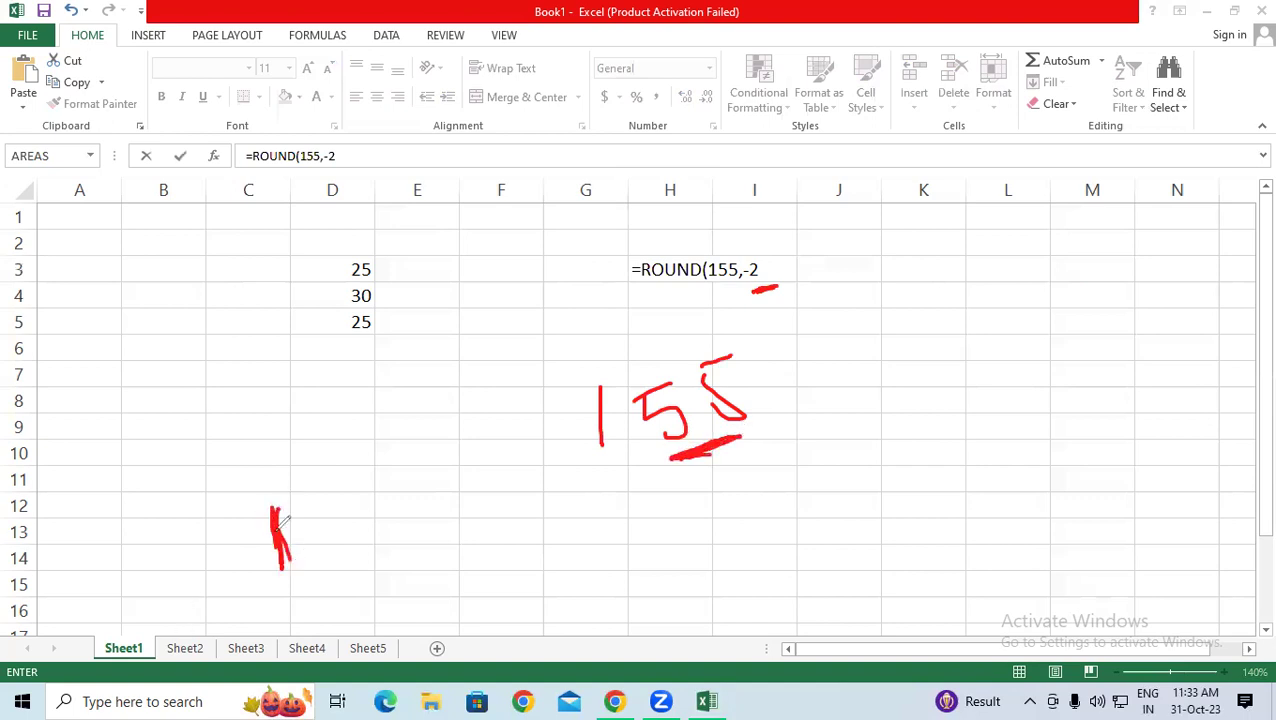
Step: Handwrite a descending series of 5, 50 and 500 beside the formula and circle its -2 argument
mouse_move(958, 160)
mouse_down()
mouse_move(990, 158)
mouse_move(960, 182)
mouse_move(958, 207)
mouse_up()
mouse_move(1024, 243)
mouse_down()
mouse_move(1048, 228)
mouse_move(1042, 270)
mouse_move(1074, 262)
mouse_move(1070, 310)
mouse_move(1094, 385)
mouse_move(1142, 322)
mouse_move(1138, 362)
mouse_move(1140, 335)
mouse_up()
mouse_move(1140, 432)
mouse_down()
mouse_move(1168, 464)
mouse_move(1182, 413)
mouse_move(1210, 440)
mouse_up()
mouse_move(1246, 410)
mouse_down()
mouse_move(1258, 428)
mouse_move(1246, 412)
mouse_up()
mouse_move(758, 250)
mouse_down()
mouse_move(729, 298)
mouse_move(768, 246)
mouse_up()
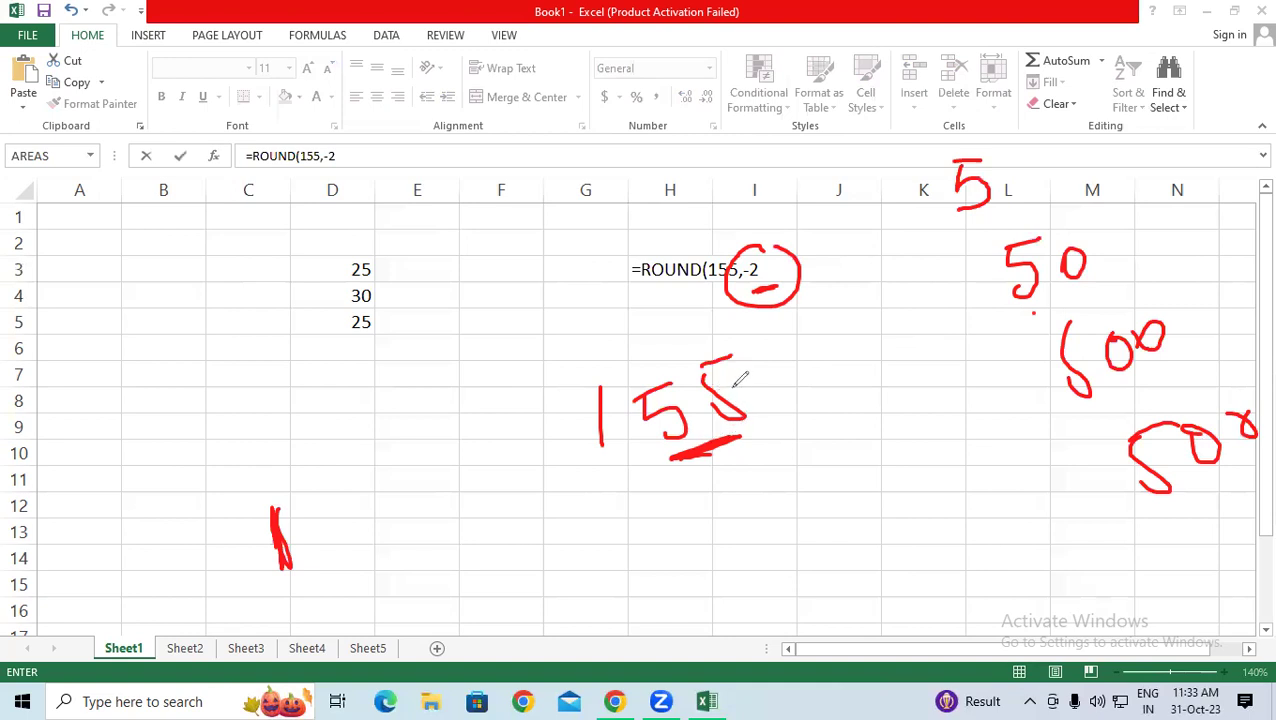
Step: Handwrite 200 under the handwritten 155, and erase all annotations
mouse_move(600, 548)
mouse_down()
mouse_move(638, 531)
mouse_move(600, 584)
mouse_move(667, 577)
mouse_up()
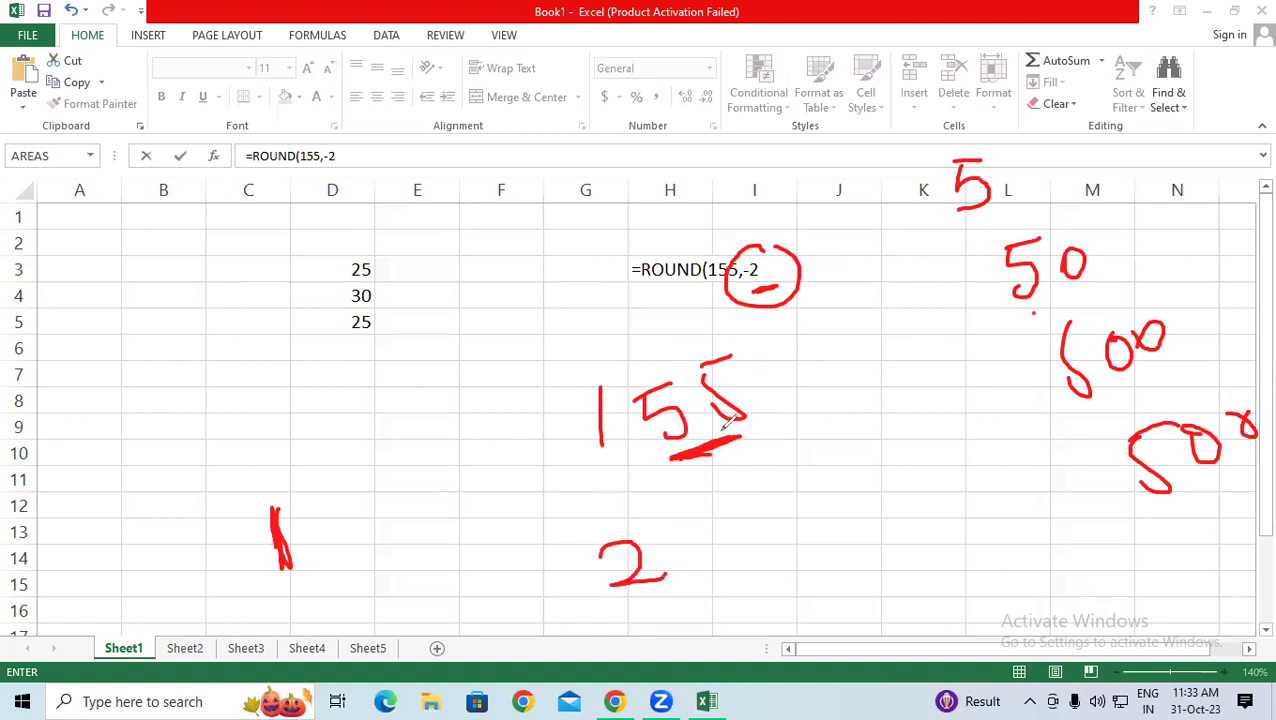
mouse_move(706, 500)
mouse_down()
mouse_move(770, 496)
mouse_move(788, 520)
mouse_up()
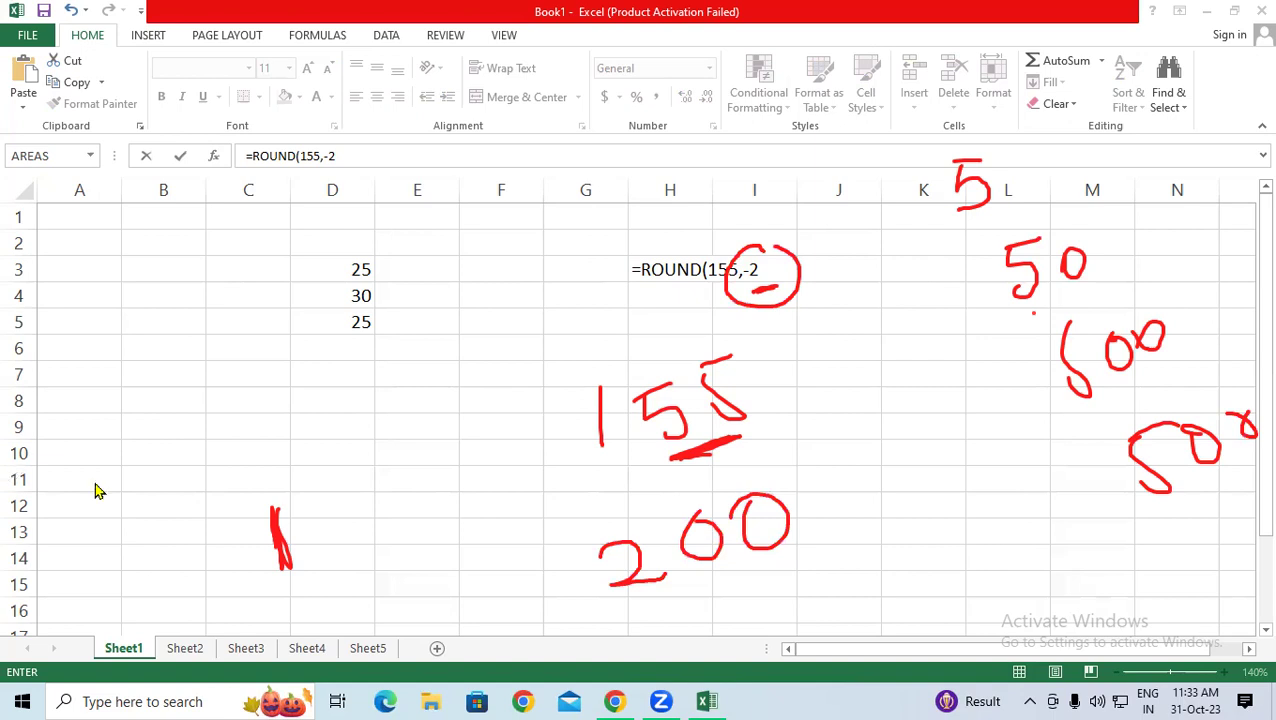
key(e)
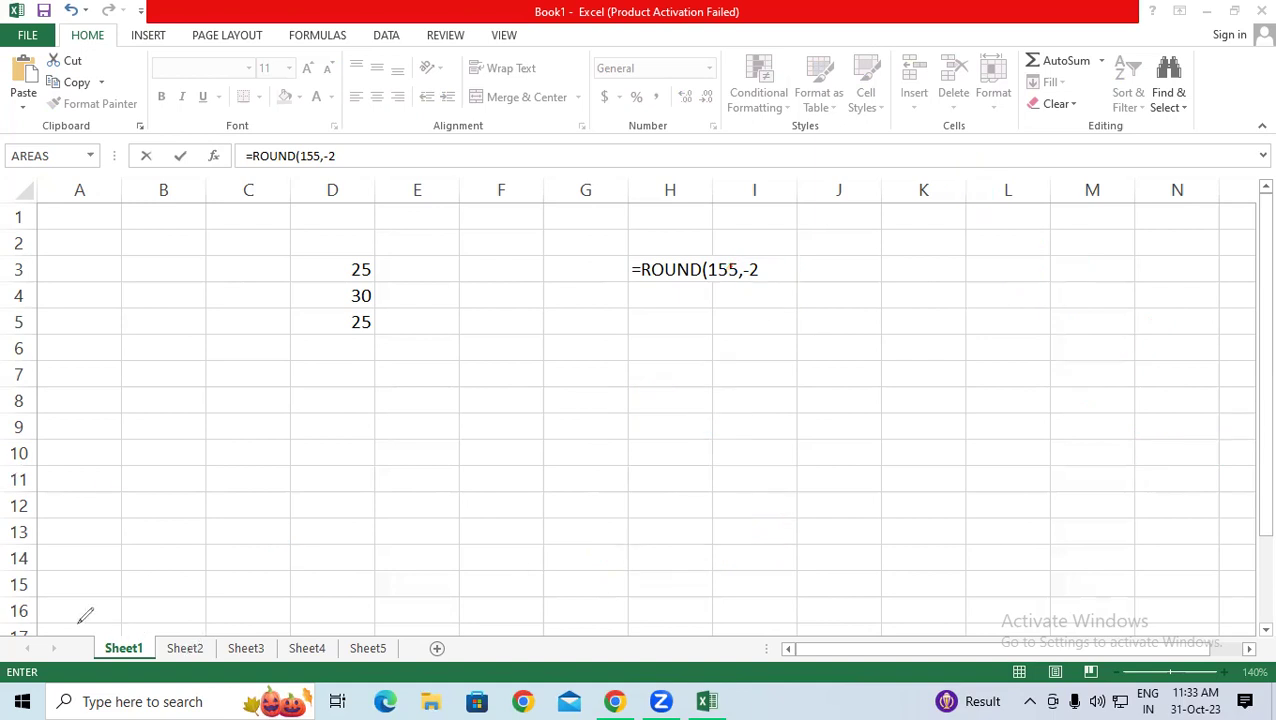
Step: Complete the formula in cell H3 as =ROUND(155,-2)
click(763, 264)
text())
key(Return)
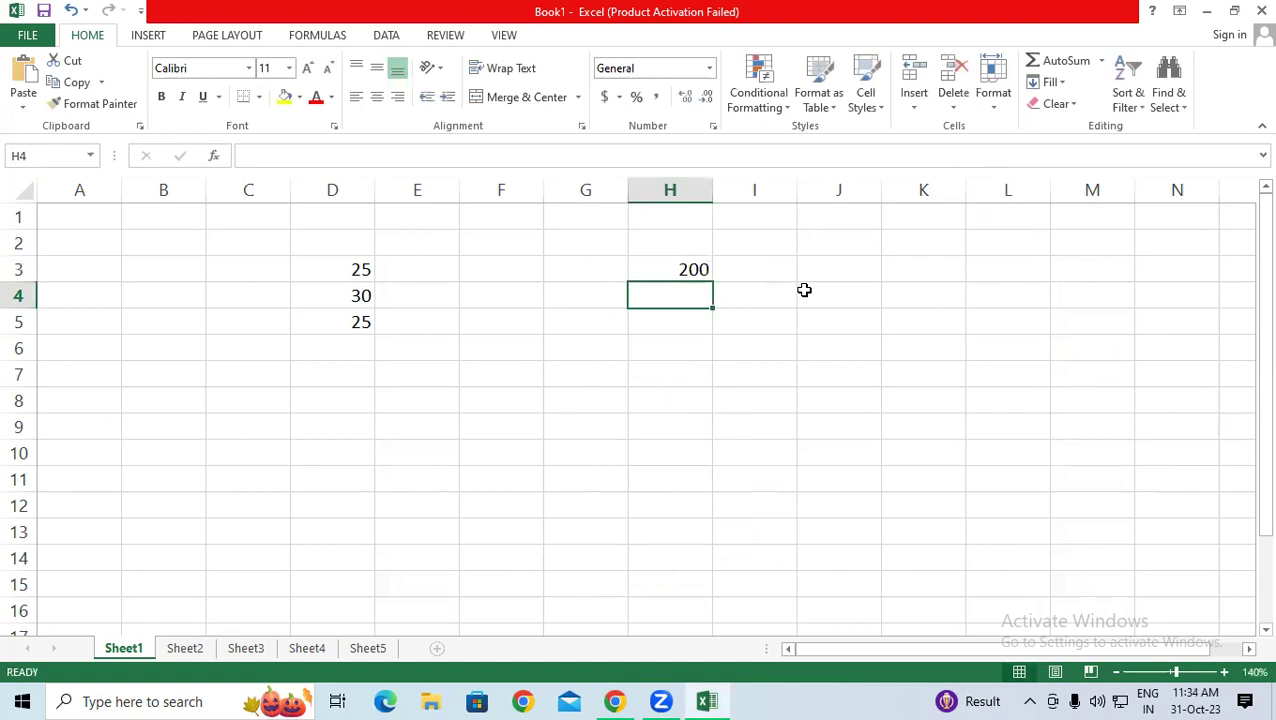
Step: Enter the formula =ROUND(149,-2) in cell H4
text(=)
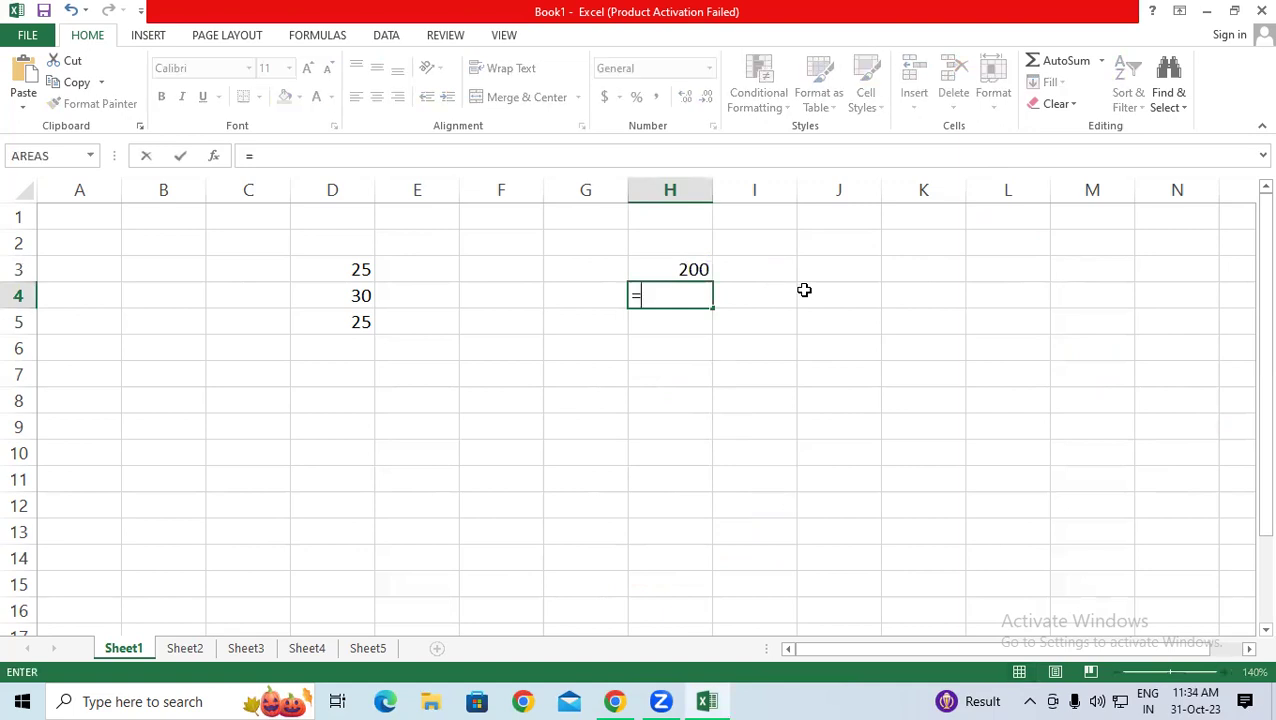
text(ROUND)
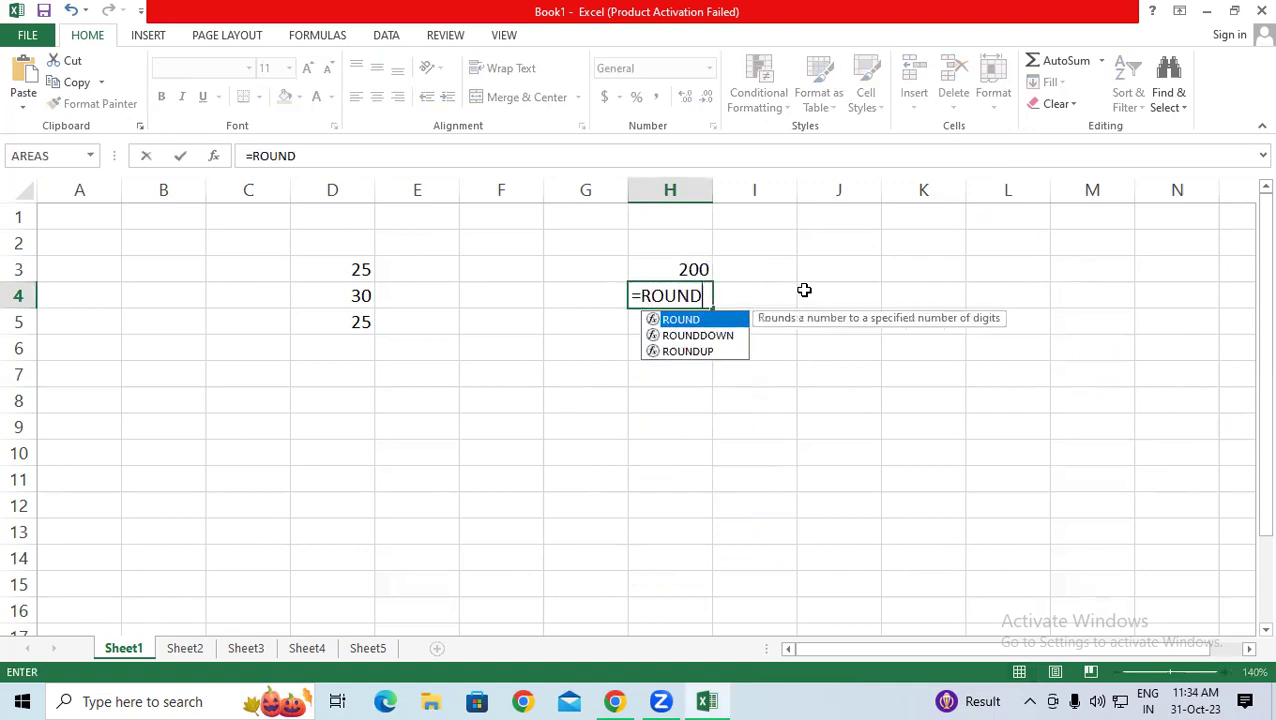
text(()
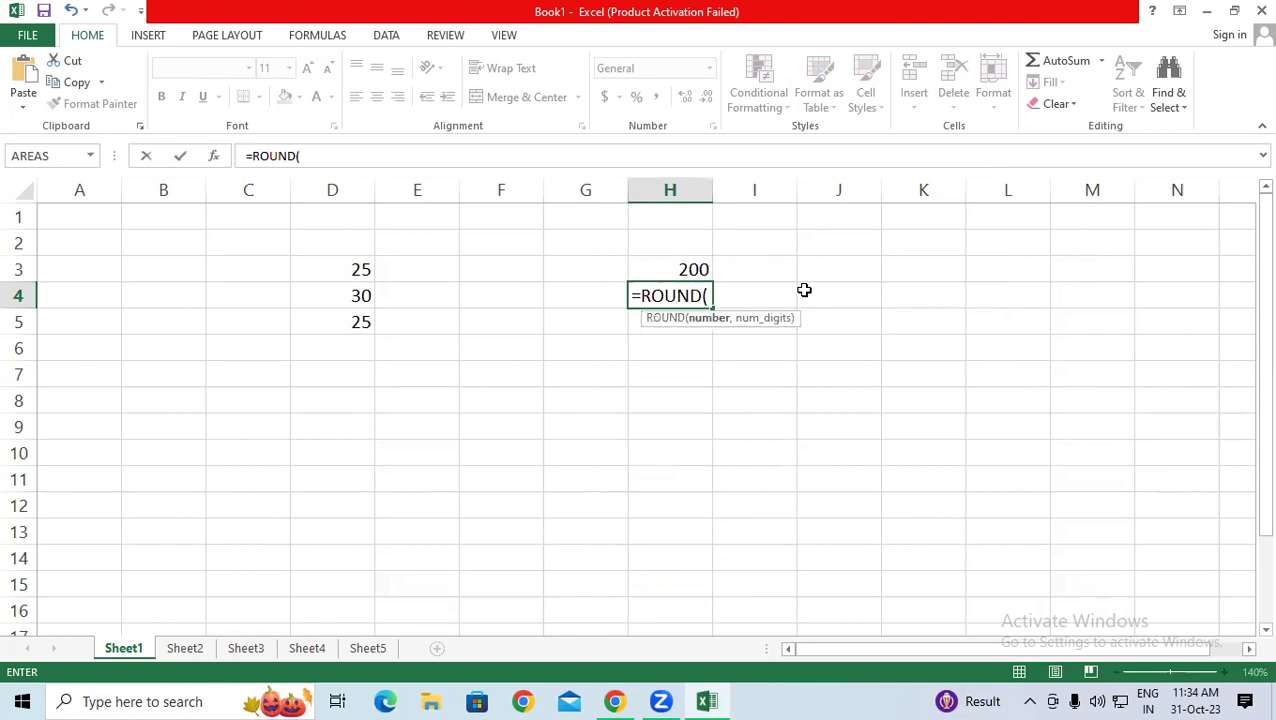
text(149,-2))
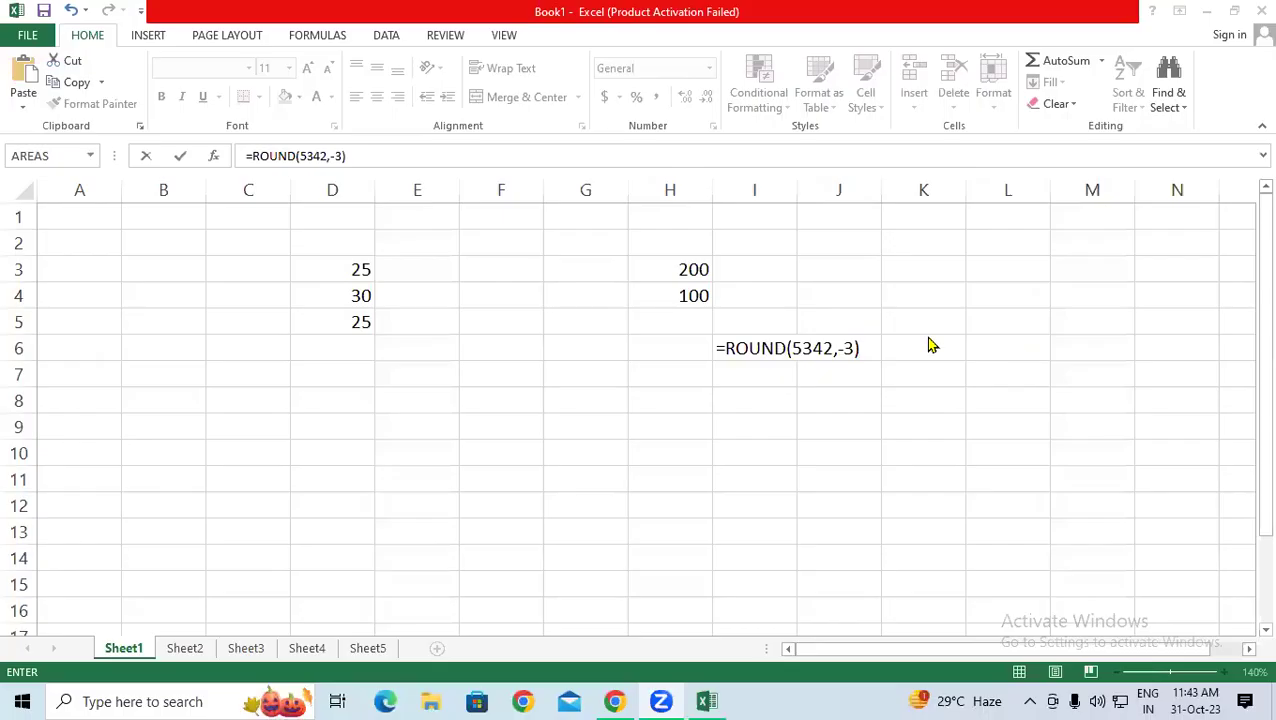
Step: Finish entering =ROUND(5342,-3) in cell I6, and change its digits argument to -2
key(Return)
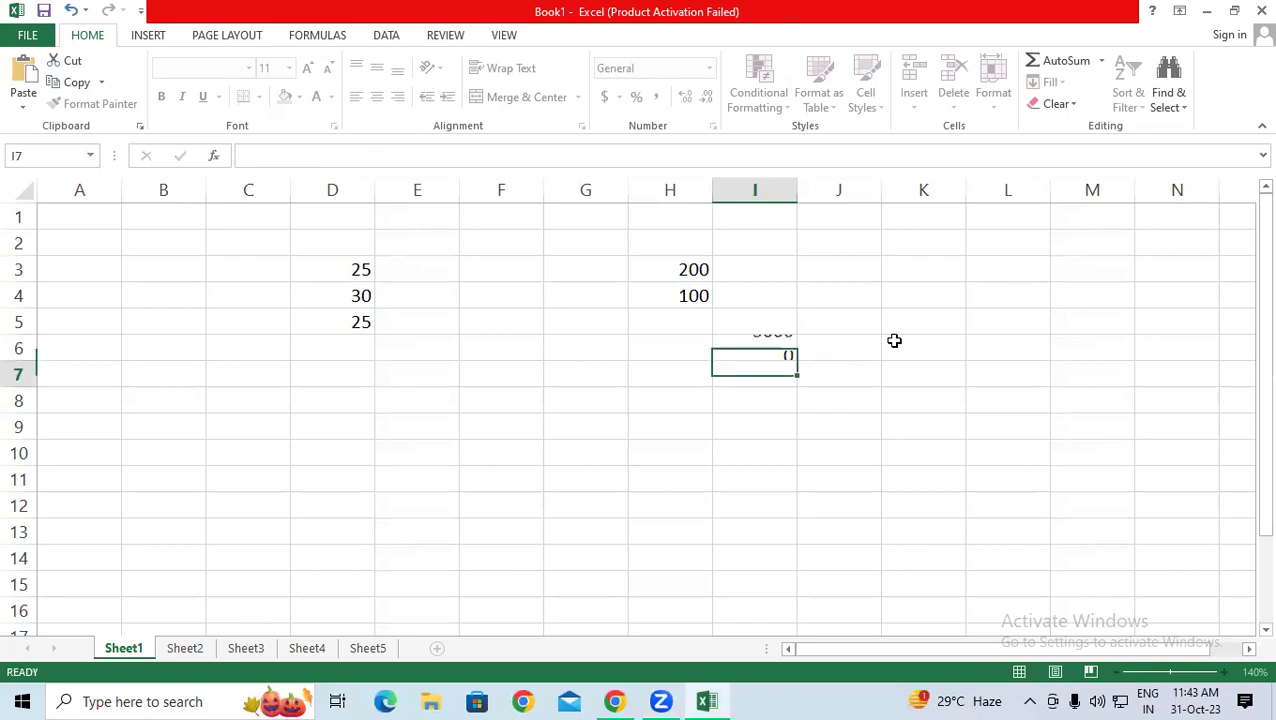
click(757, 346)
click(340, 158)
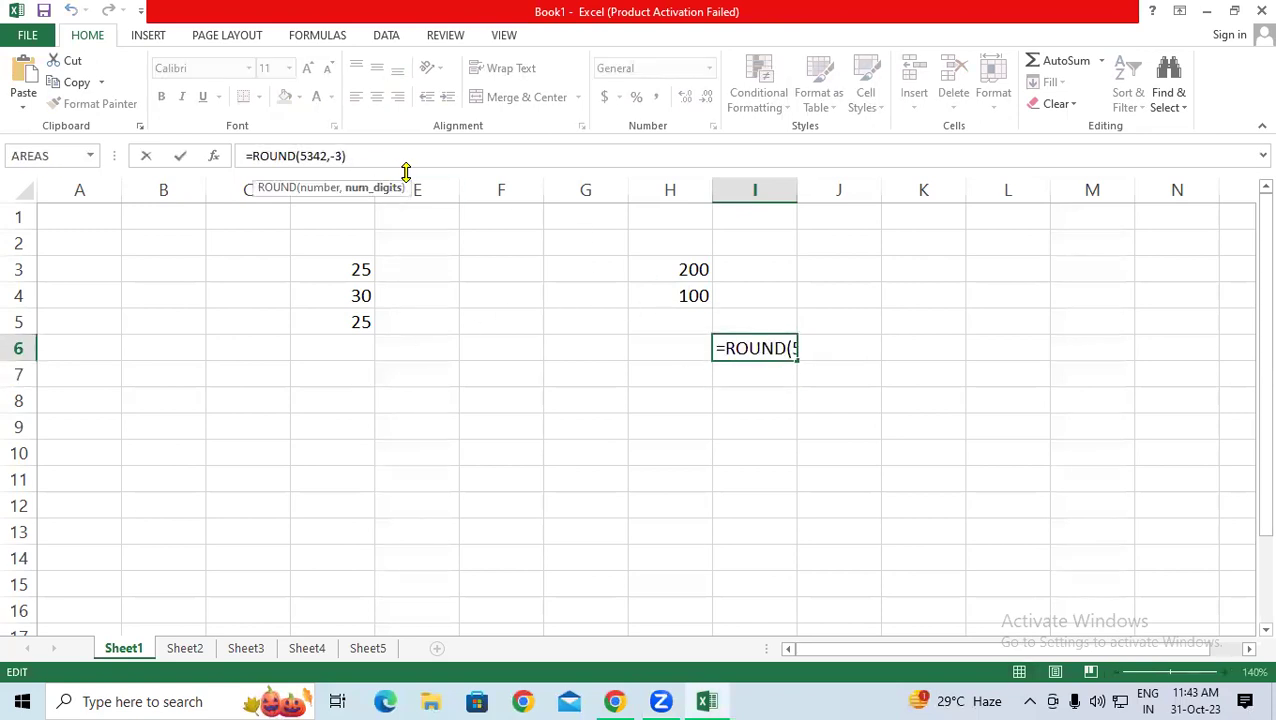
key(BackSpace)
text(2)
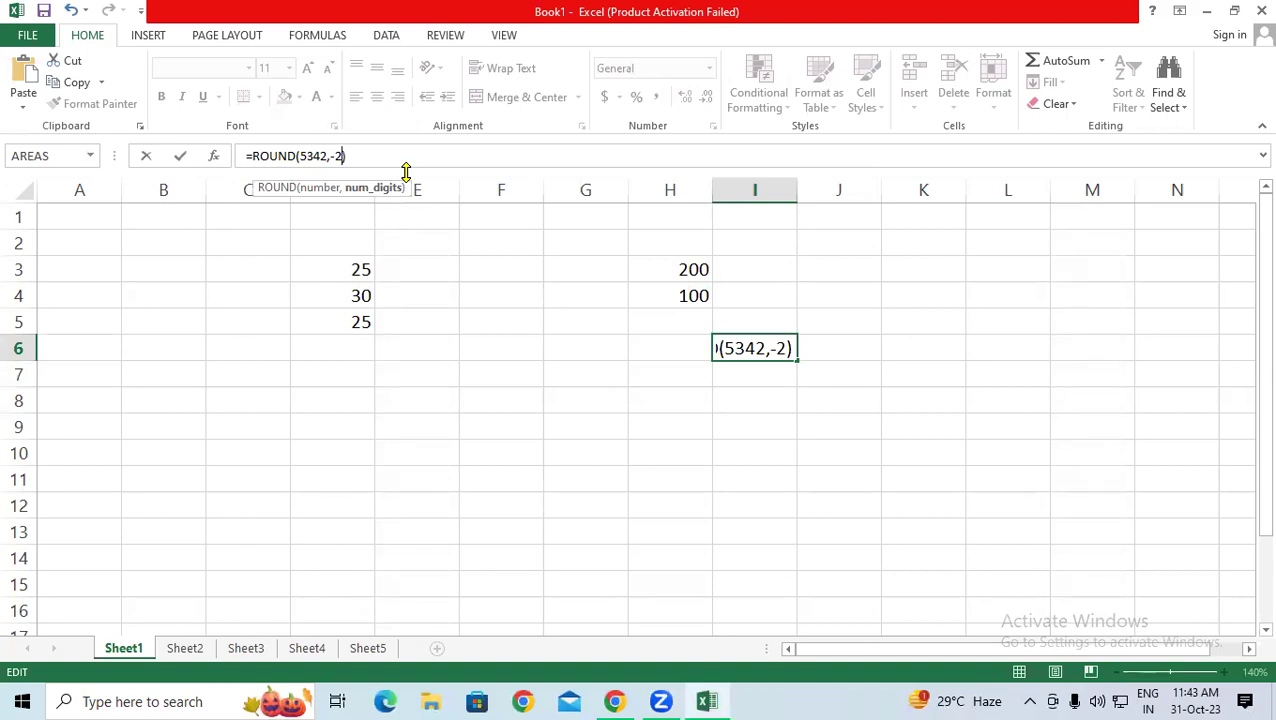
key(Return)
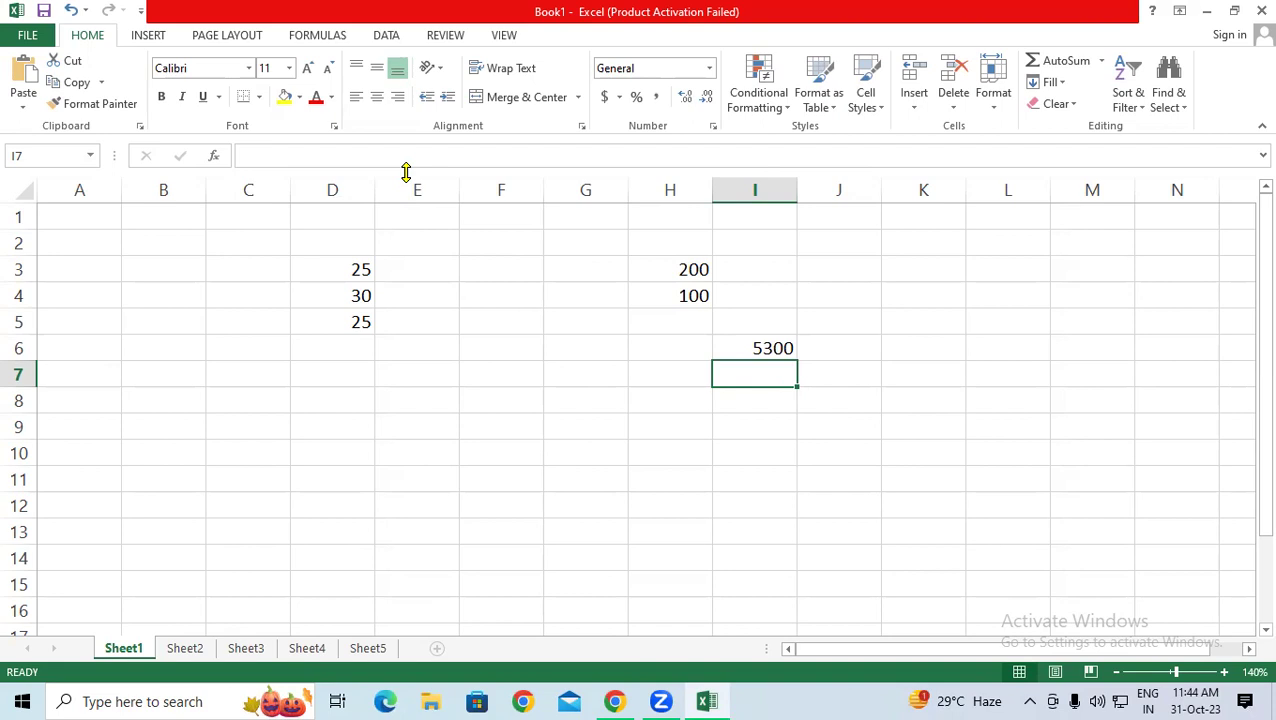
Step: Edit the ROUND formula in cell I6 so its digits argument is -1
click(767, 339)
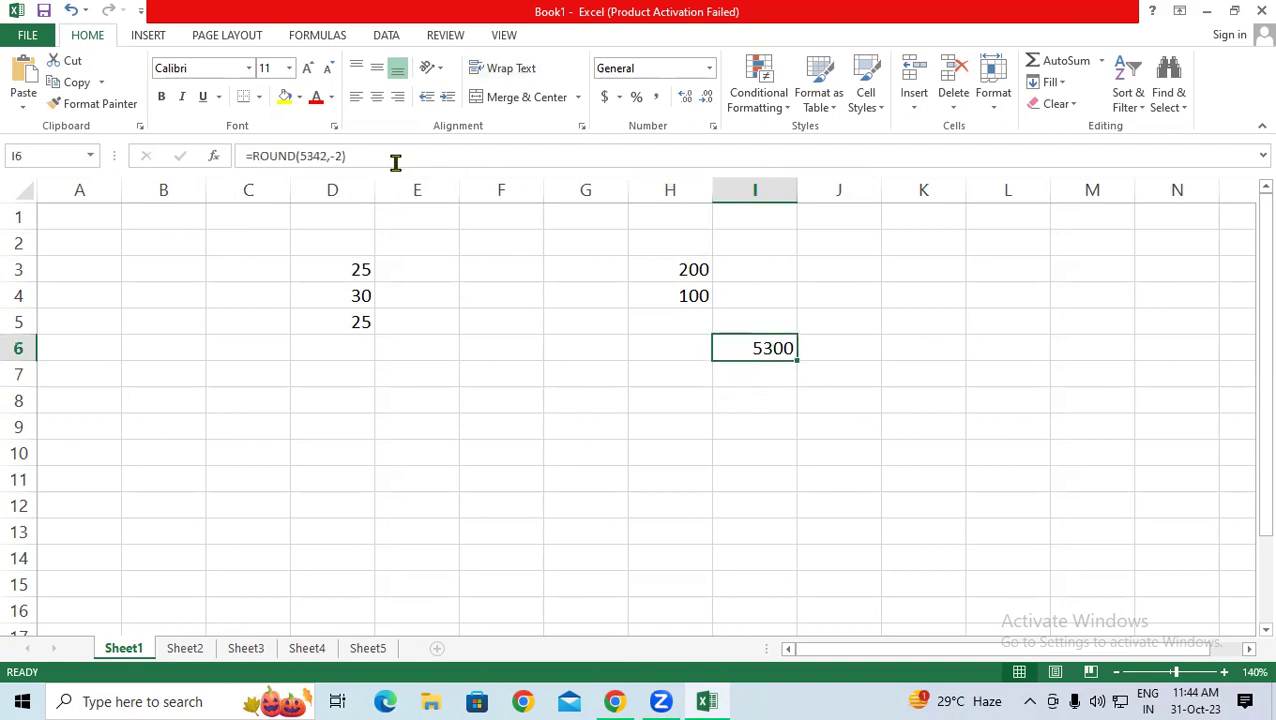
click(344, 157)
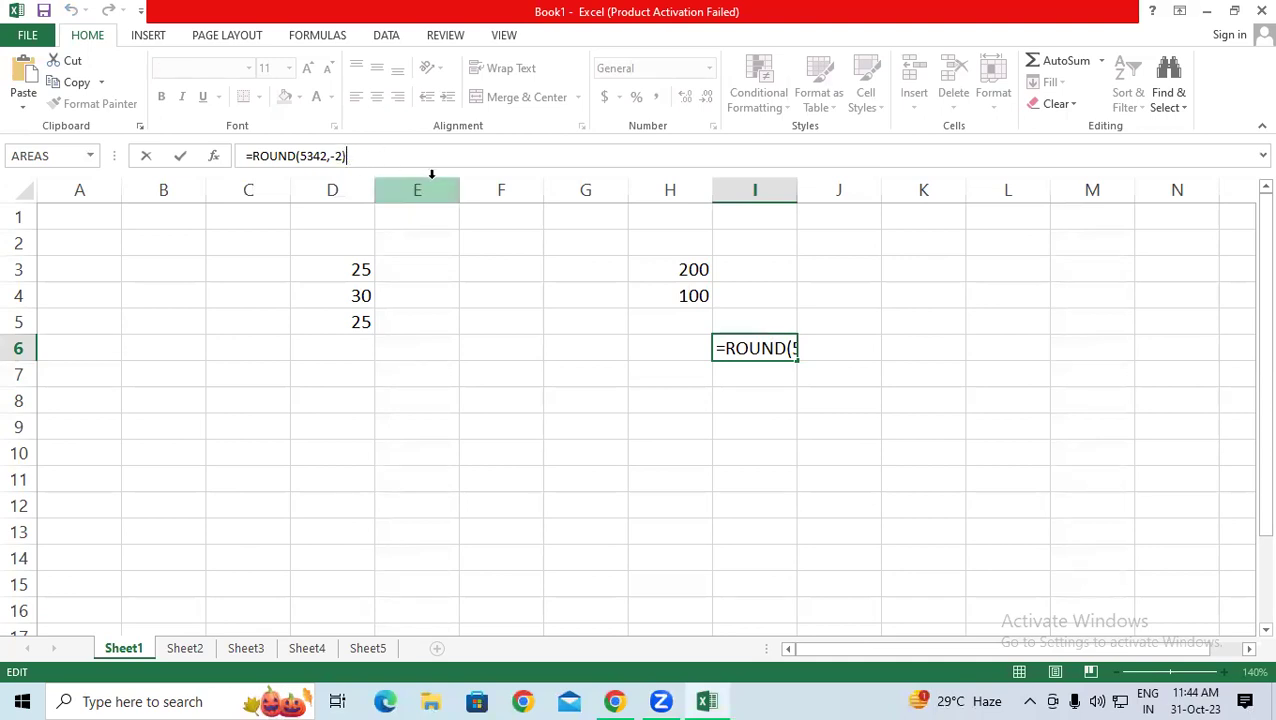
drag(350, 156, 339, 156)
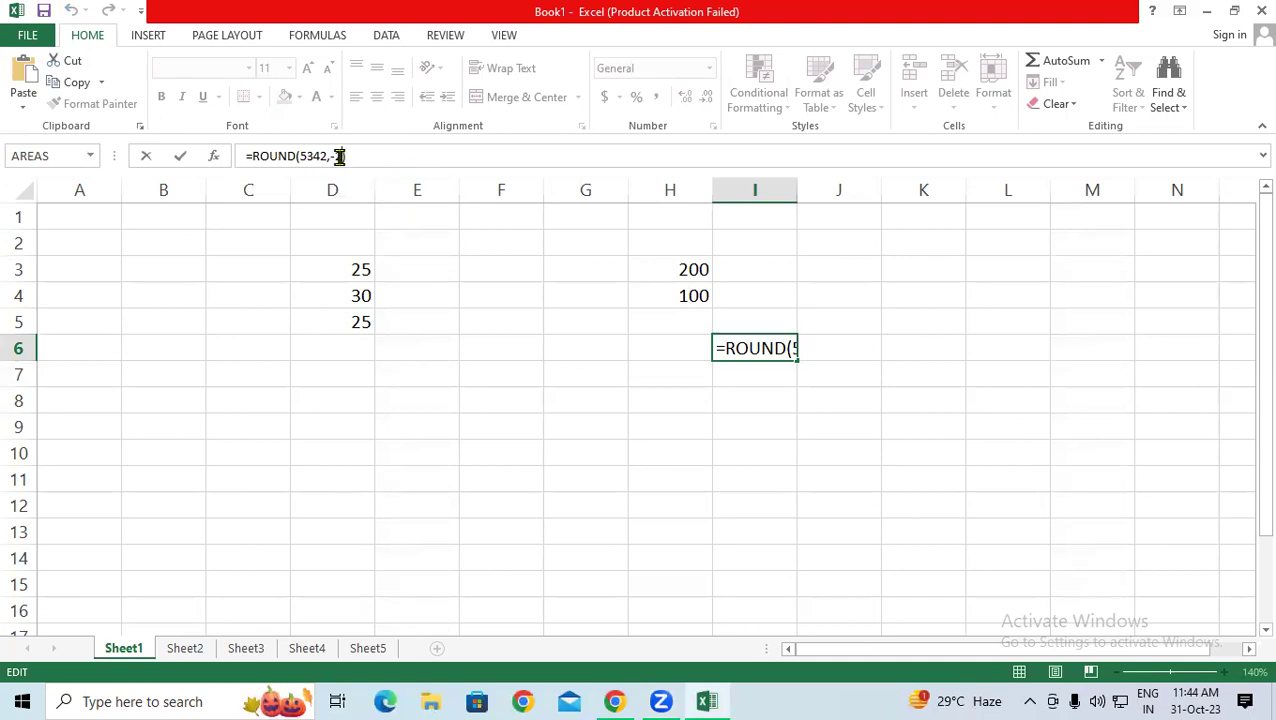
click(339, 156)
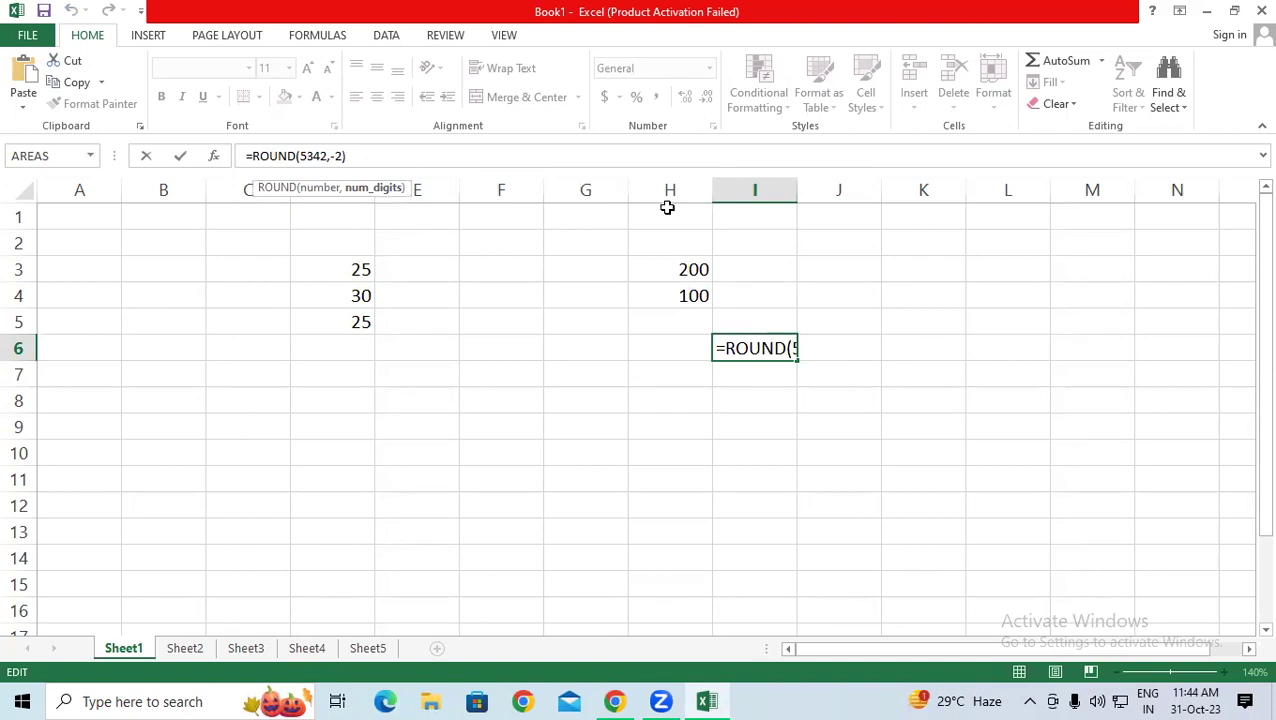
key(BackSpace)
text(1)
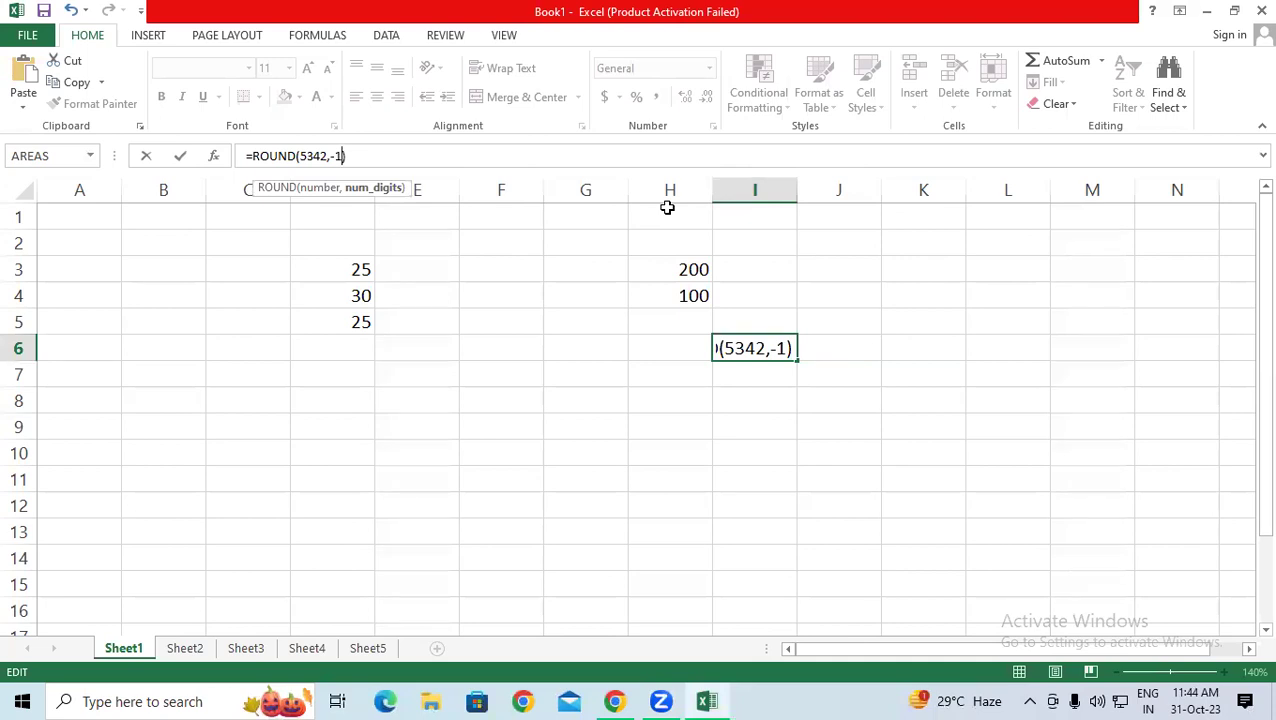
key(Return)
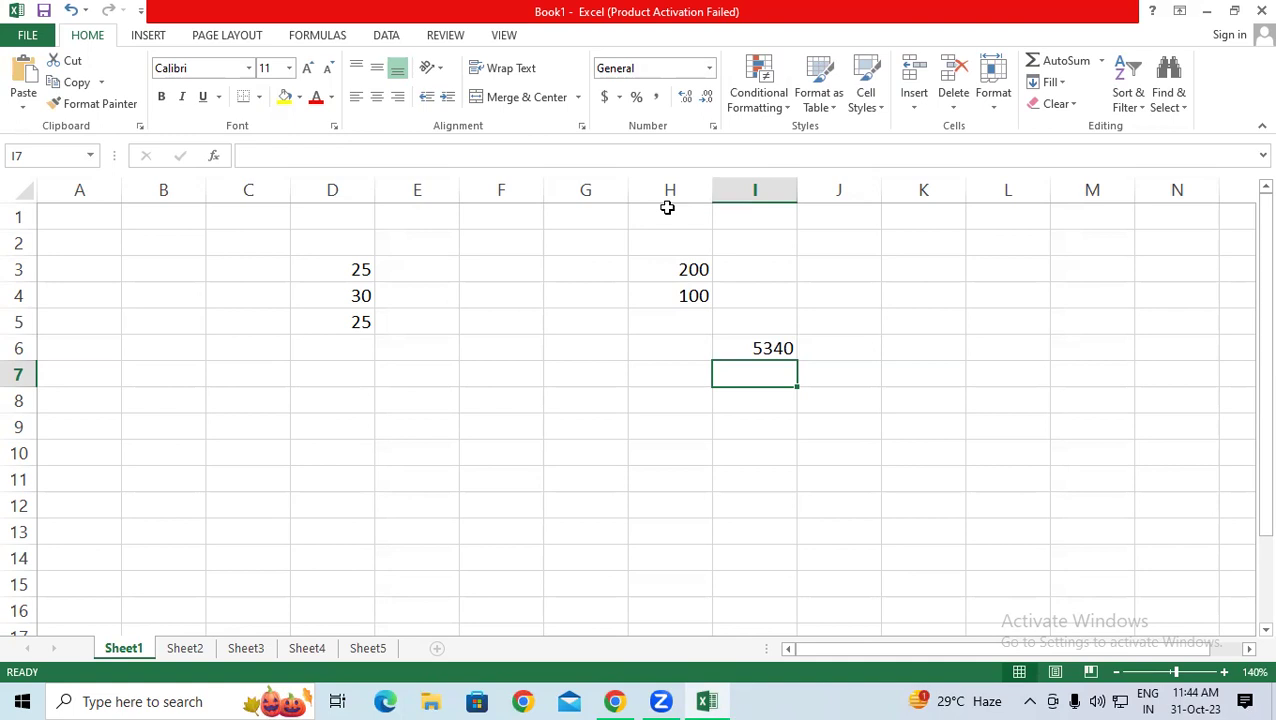
Step: Enter the formula =POWER(4,2) in cell D8
click(365, 403)
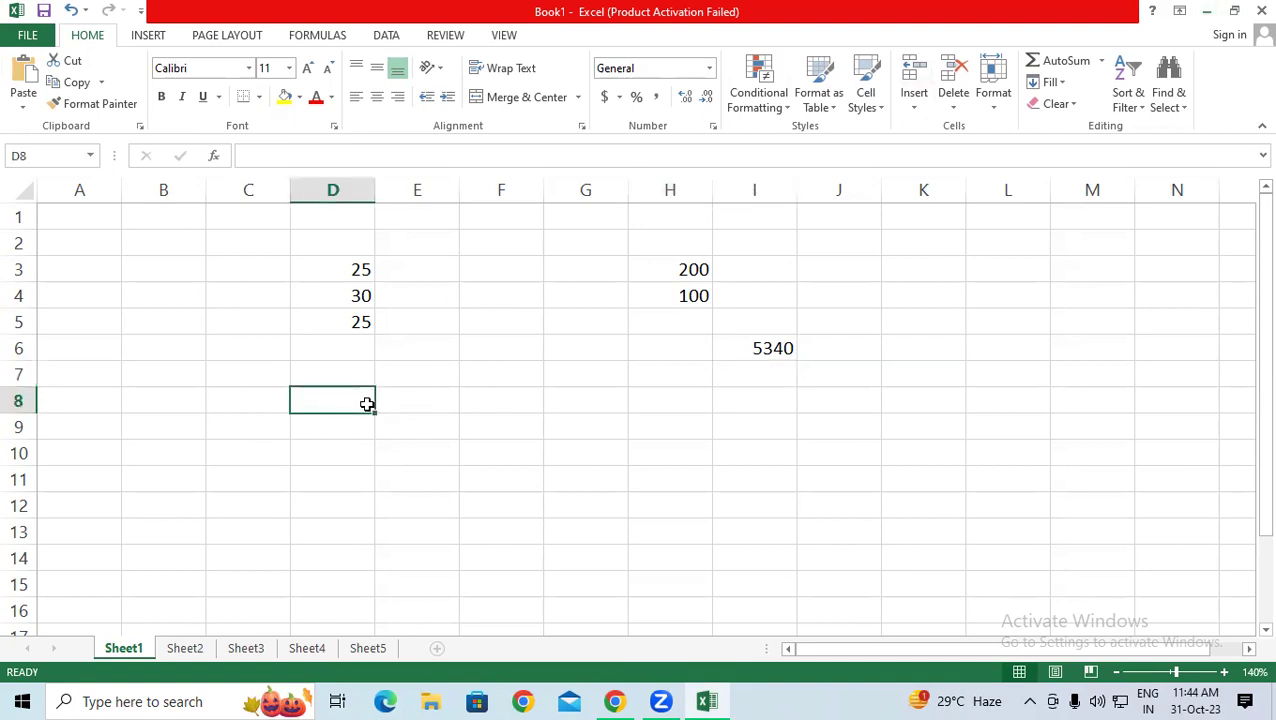
text(=)
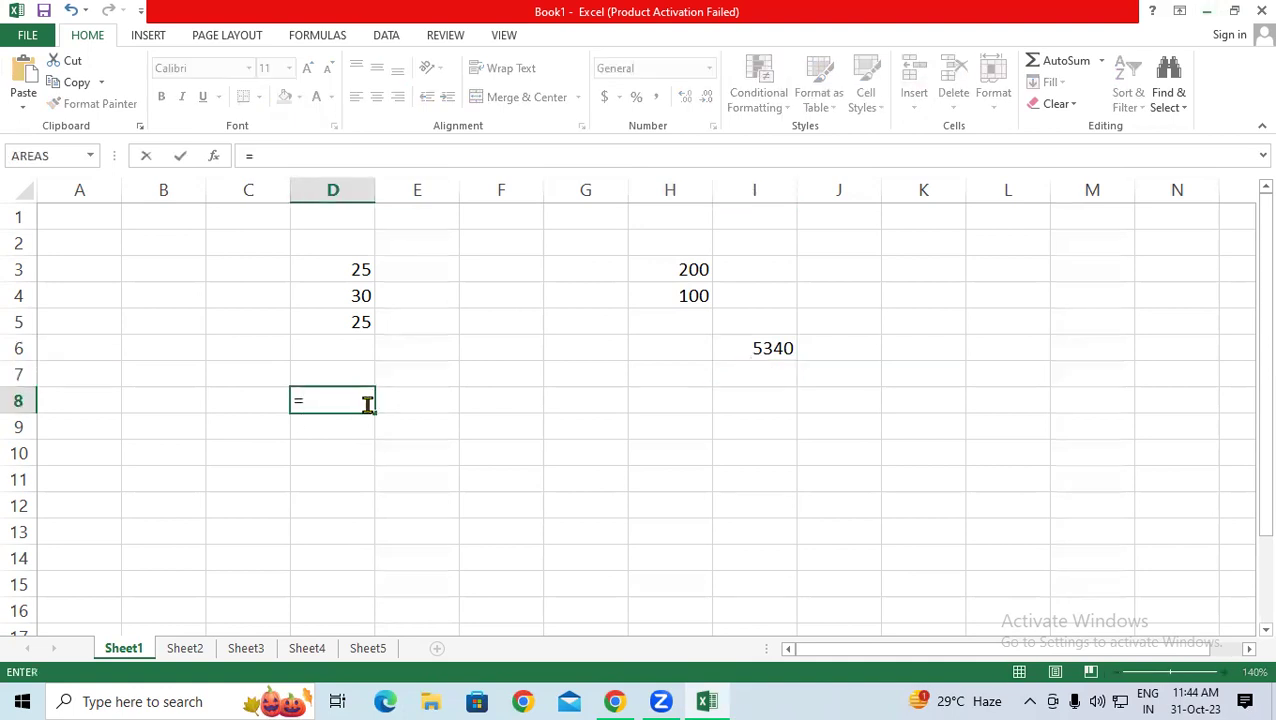
text(POWER()
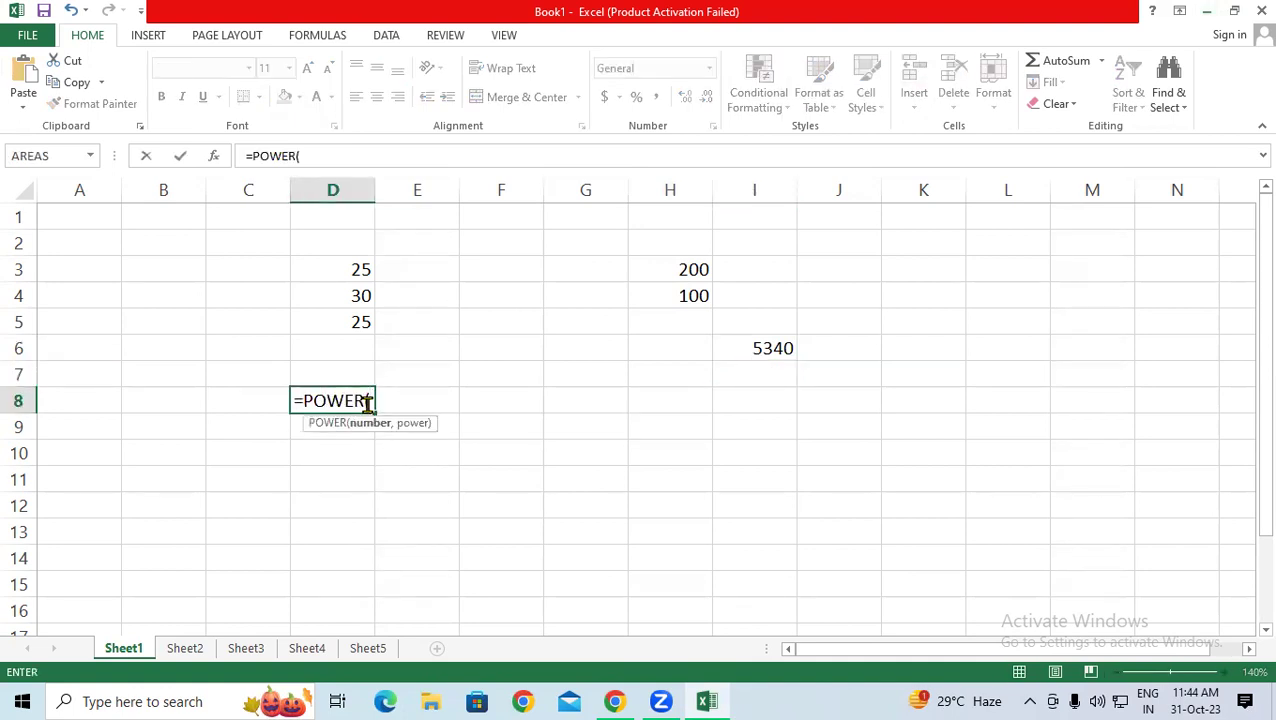
text(4,)
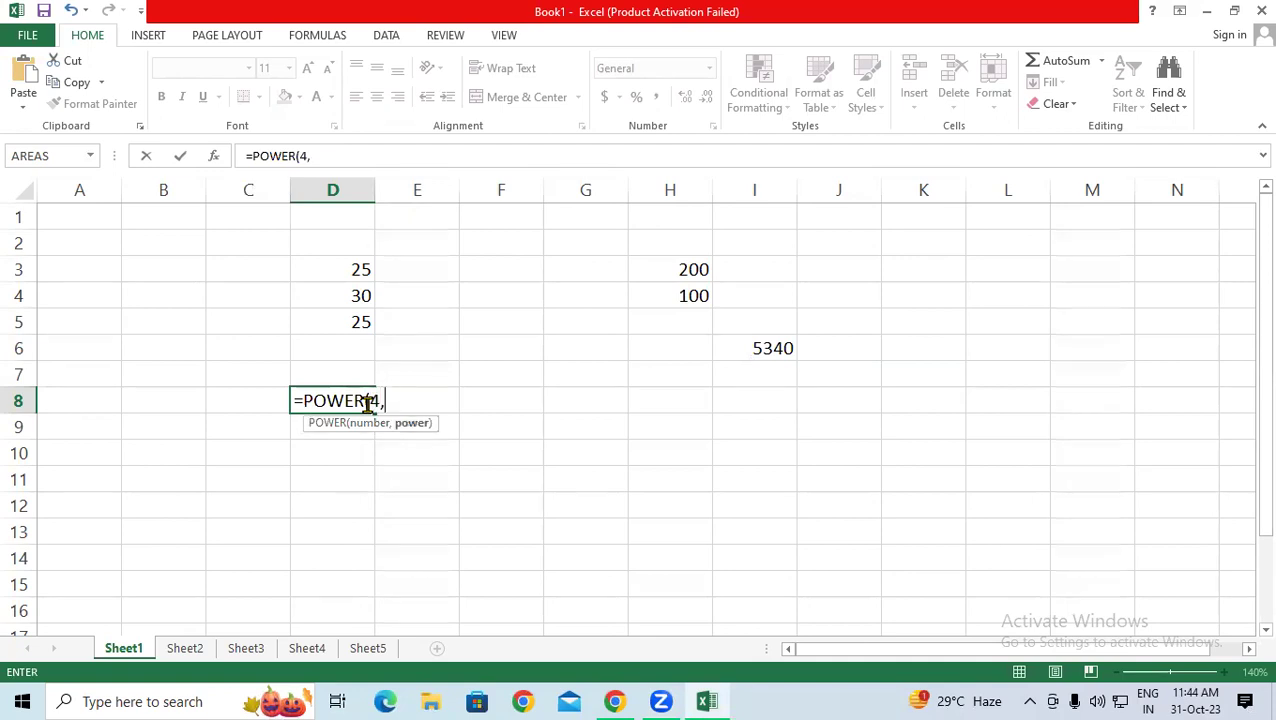
text(2)
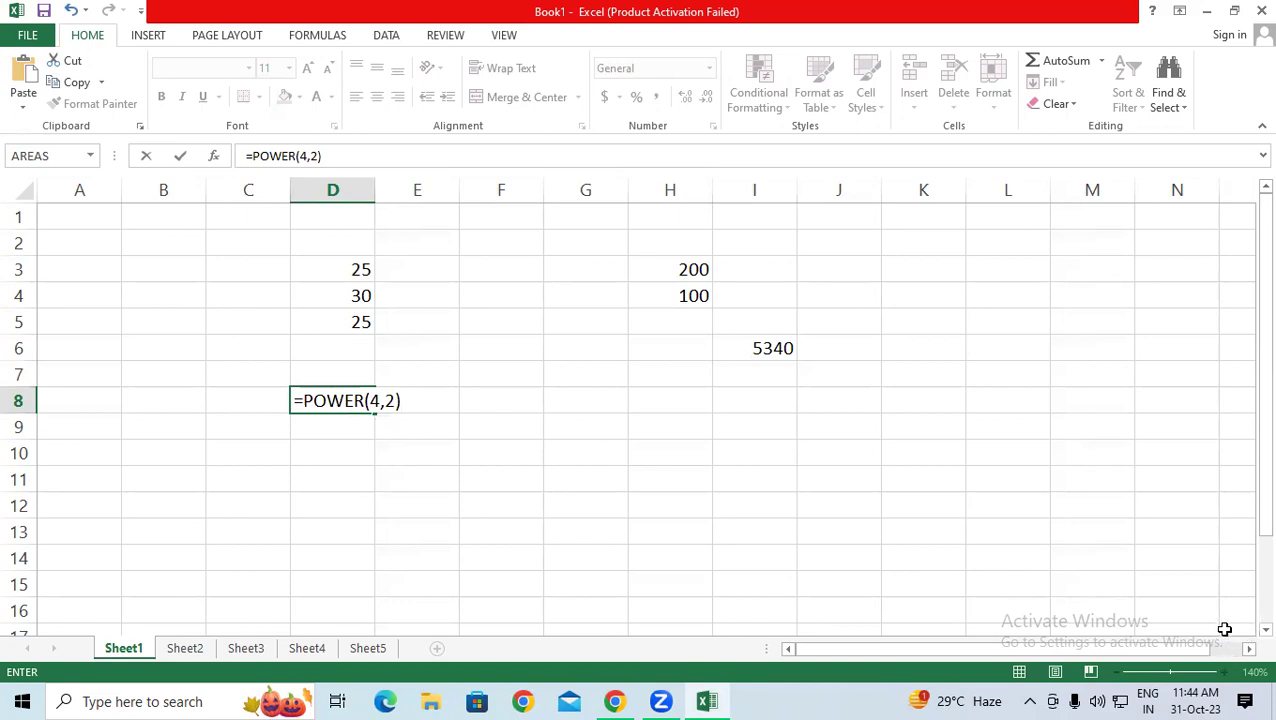
key(Return)
Step: Change the power argument of the POWER formula in cell D8 to 3
click(355, 400)
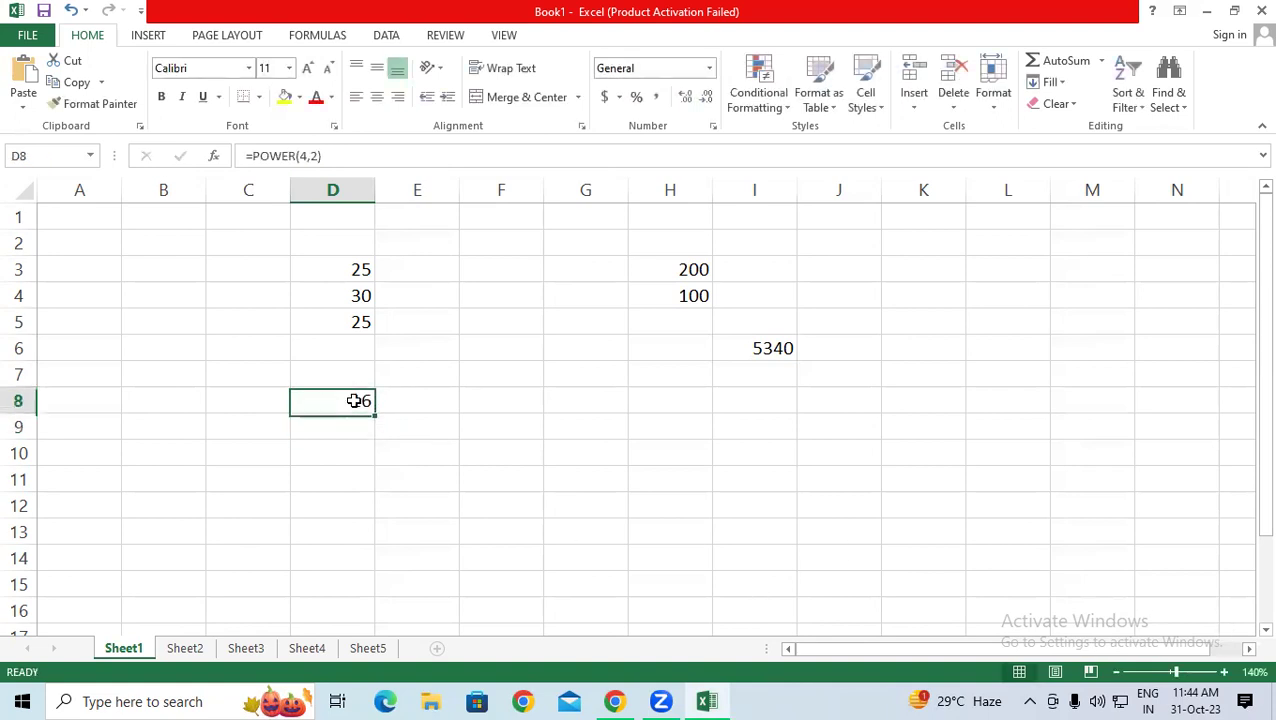
click(316, 156)
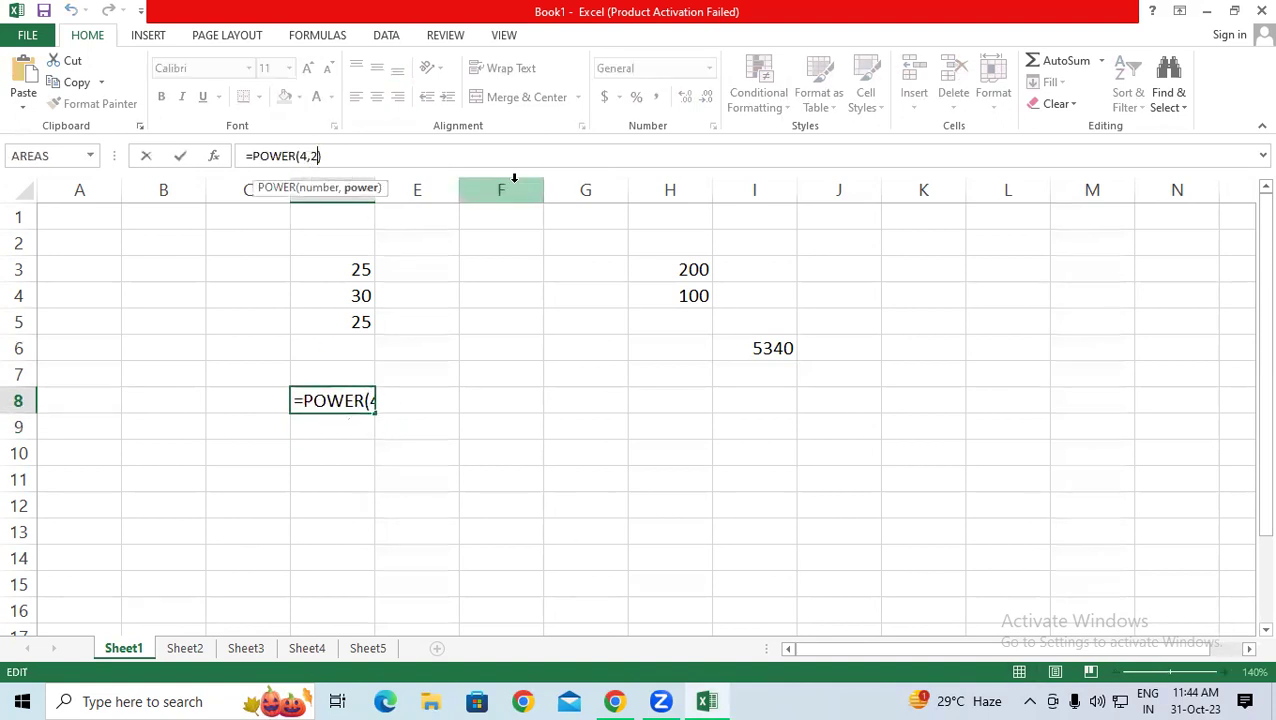
key(BackSpace)
text(3)
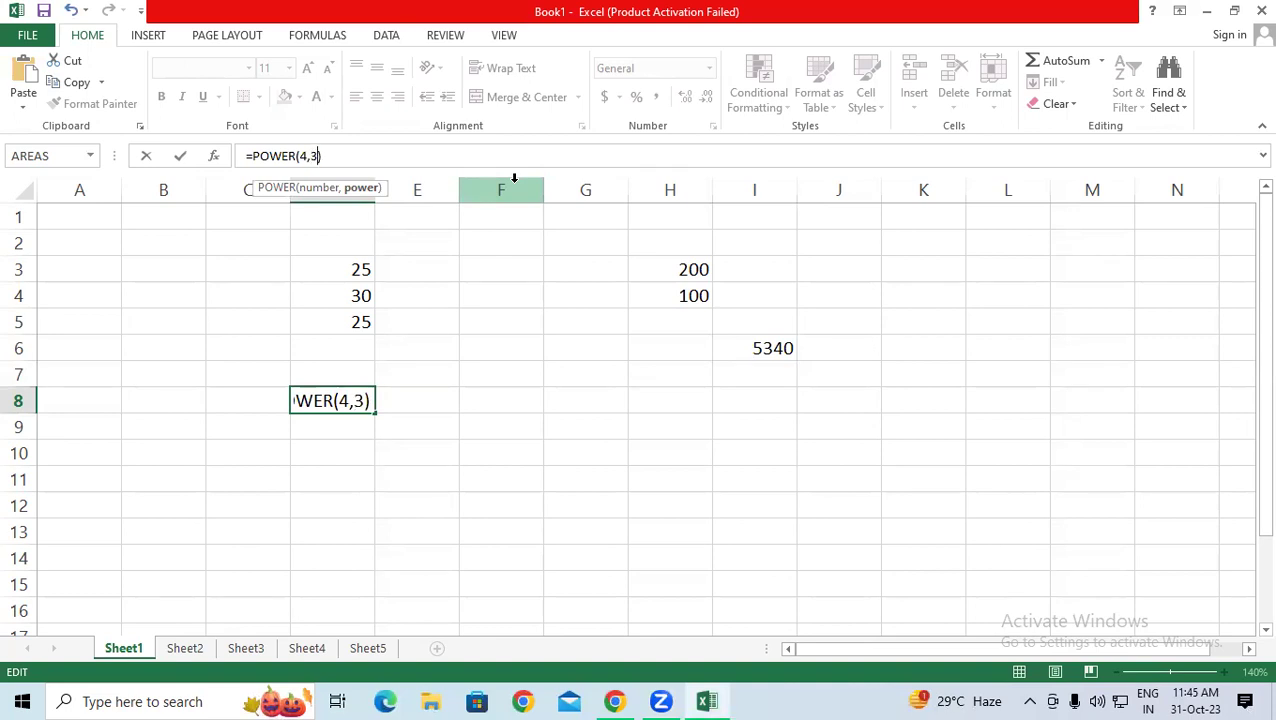
key(Return)
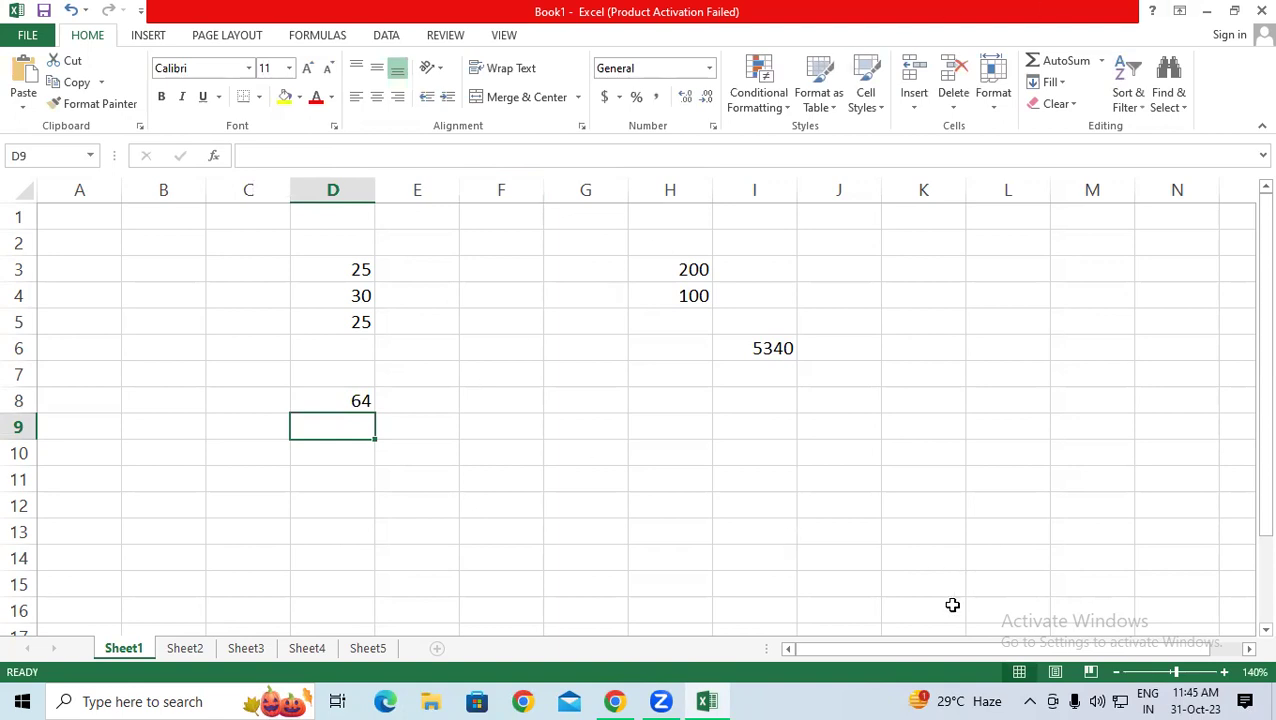
Step: Handwrite 4 with exponent 3 over columns J and K, and its expansion 4×4×4 with arcs linking the factors
drag(851, 243, 860, 290)
drag(850, 245, 858, 330)
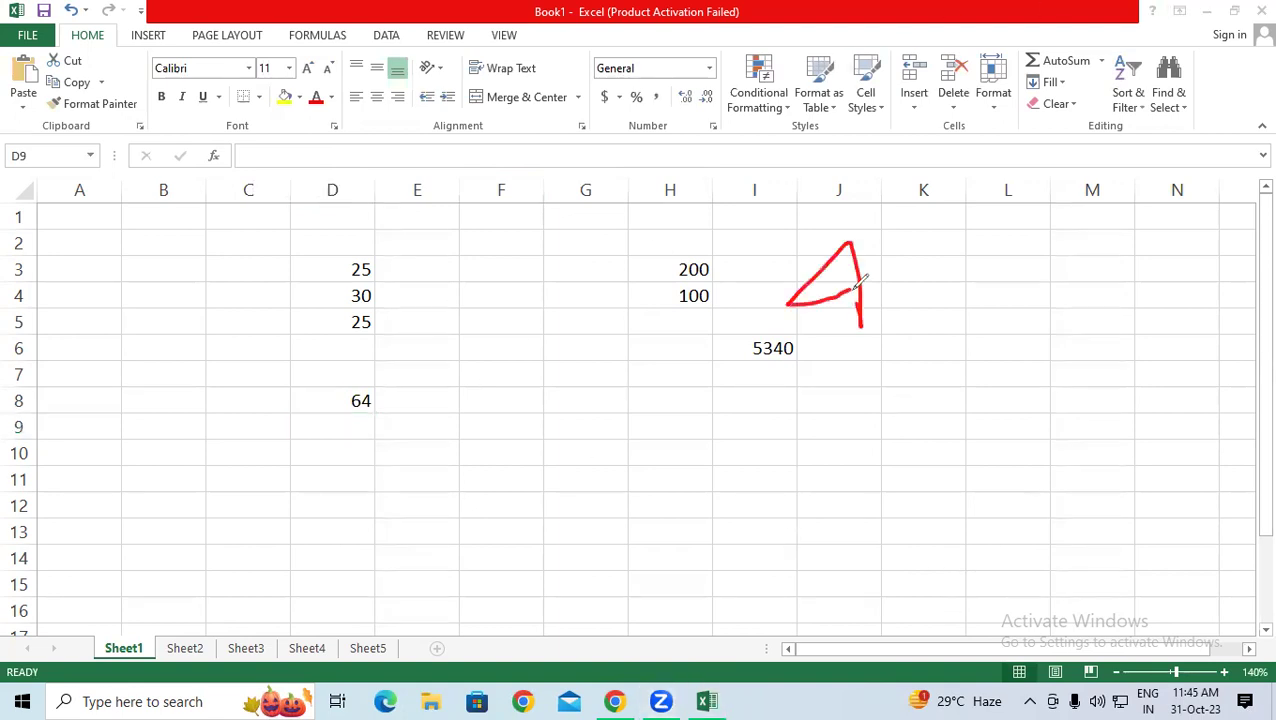
drag(899, 180, 900, 220)
drag(847, 339, 878, 330)
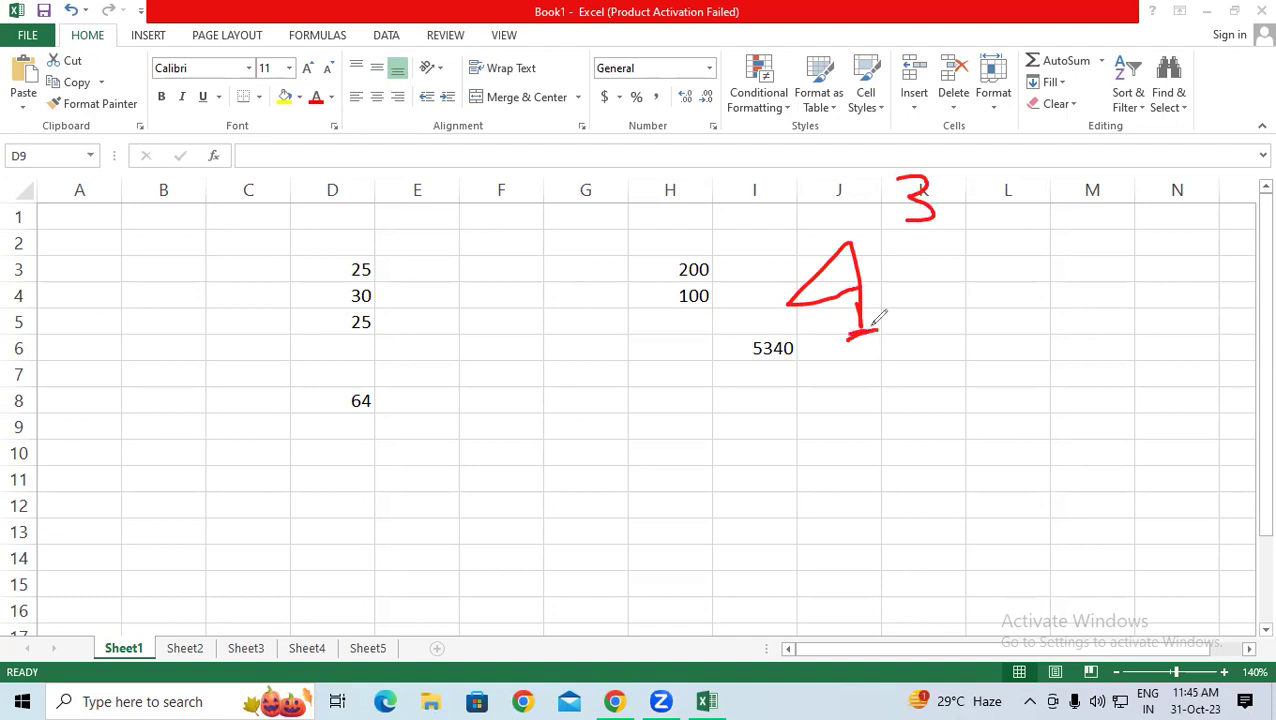
mouse_move(917, 506)
mouse_down()
mouse_move(910, 432)
mouse_move(1016, 485)
mouse_up()
drag(1032, 398, 1030, 466)
mouse_move(1012, 388)
mouse_down()
mouse_move(1042, 399)
mouse_move(1085, 355)
mouse_up()
drag(1085, 390, 1122, 415)
mouse_move(1162, 352)
mouse_down()
mouse_move(1176, 442)
mouse_move(1185, 378)
mouse_up()
mouse_move(938, 506)
mouse_down()
mouse_move(965, 521)
mouse_move(1027, 467)
mouse_move(1040, 478)
mouse_move(1173, 437)
mouse_up()
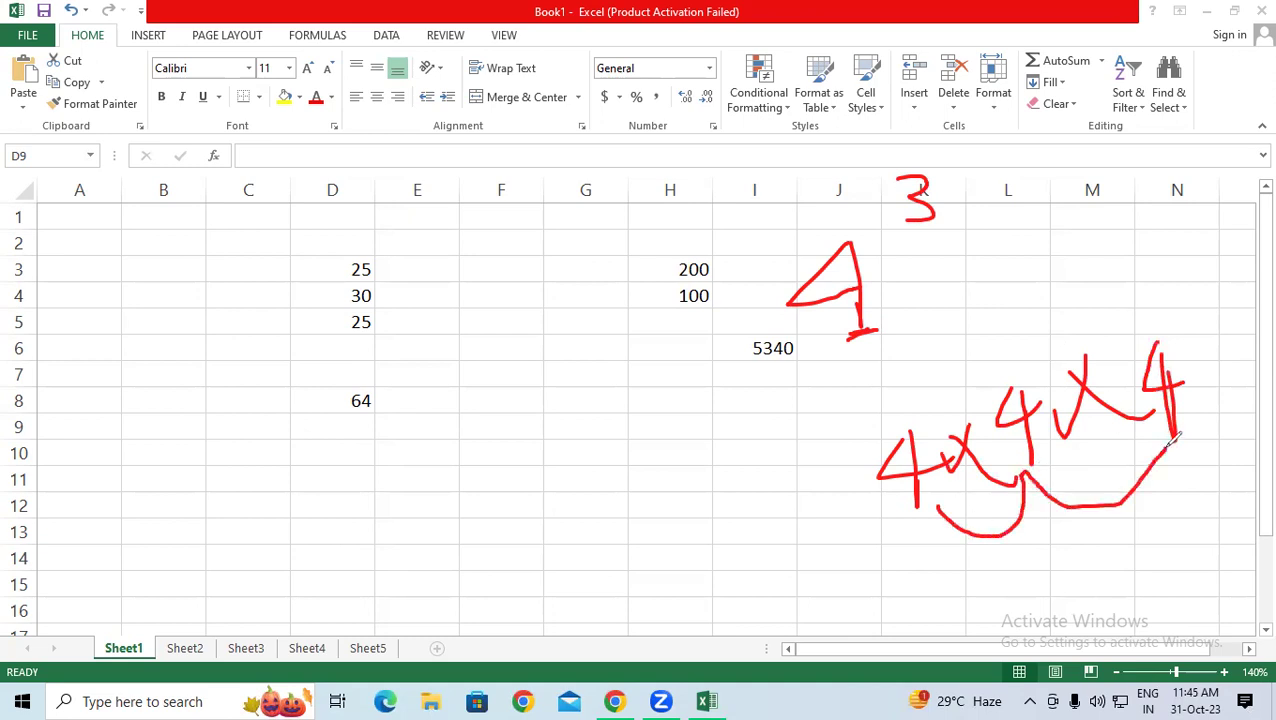
Step: Handwrite 5 with exponent 3 over columns B to D, and its expansion 5×5×5 beside it
mouse_move(177, 370)
mouse_down()
mouse_move(253, 354)
mouse_move(197, 412)
mouse_move(262, 445)
mouse_up()
drag(265, 283, 330, 313)
drag(428, 436, 398, 482)
drag(470, 408, 440, 485)
drag(424, 432, 490, 462)
drag(475, 410, 521, 397)
drag(306, 322, 316, 366)
mouse_move(560, 370)
mouse_down()
mouse_move(558, 416)
mouse_move(572, 372)
mouse_up()
drag(540, 395, 628, 428)
drag(630, 368, 648, 362)
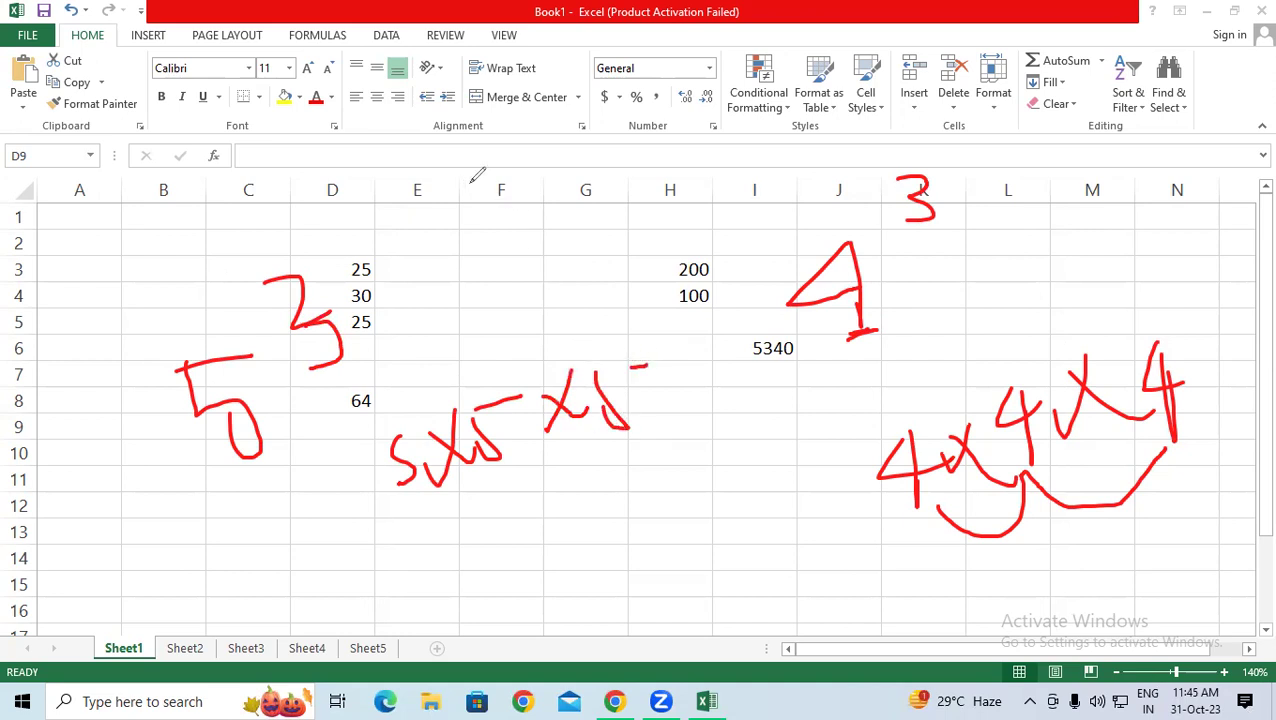
Step: Handwrite 5 with exponent 2 and a stroke beneath it, and the notes 2 – sq and 3 – cu above the grid
mouse_move(514, 213)
mouse_down()
mouse_move(468, 230)
mouse_move(492, 268)
mouse_up()
mouse_move(516, 166)
mouse_down()
mouse_move(548, 162)
mouse_move(572, 182)
mouse_up()
drag(512, 296, 556, 242)
mouse_move(725, 50)
mouse_down()
mouse_move(800, 90)
mouse_move(832, 57)
mouse_up()
mouse_move(870, 36)
mouse_down()
mouse_move(858, 58)
mouse_move(880, 80)
mouse_up()
mouse_move(760, 124)
mouse_down()
mouse_move(748, 132)
mouse_move(780, 158)
mouse_move(860, 136)
mouse_up()
drag(934, 98, 976, 118)
Step: Handwrite the short series 1, 4 above the grid, and 10 with exponent 2 over columns M and N
mouse_move(1084, 28)
mouse_down()
mouse_move(1090, 60)
mouse_move(1141, 112)
mouse_up()
mouse_move(1152, 32)
mouse_down()
mouse_move(1188, 94)
mouse_move(1220, 84)
mouse_up()
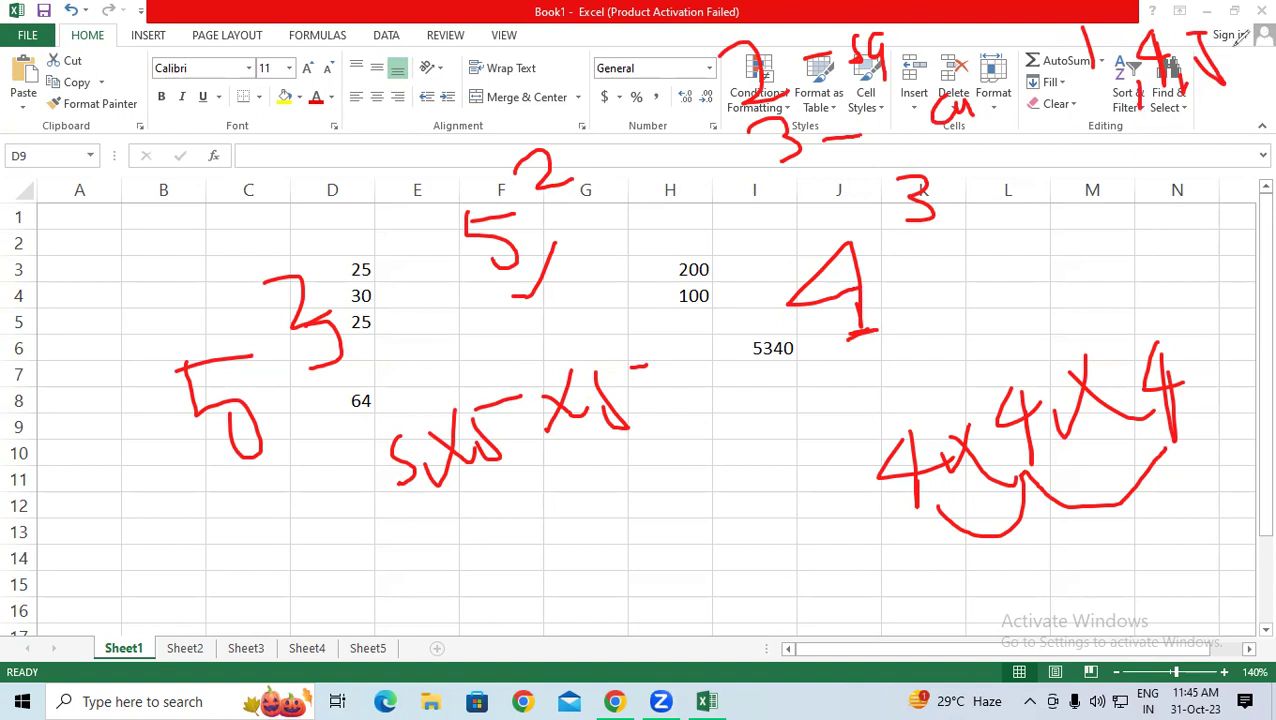
drag(1086, 198, 1112, 272)
drag(1140, 204, 1132, 210)
mouse_move(1136, 160)
mouse_down()
mouse_move(1166, 146)
mouse_move(1176, 188)
mouse_up()
drag(1169, 174, 1202, 164)
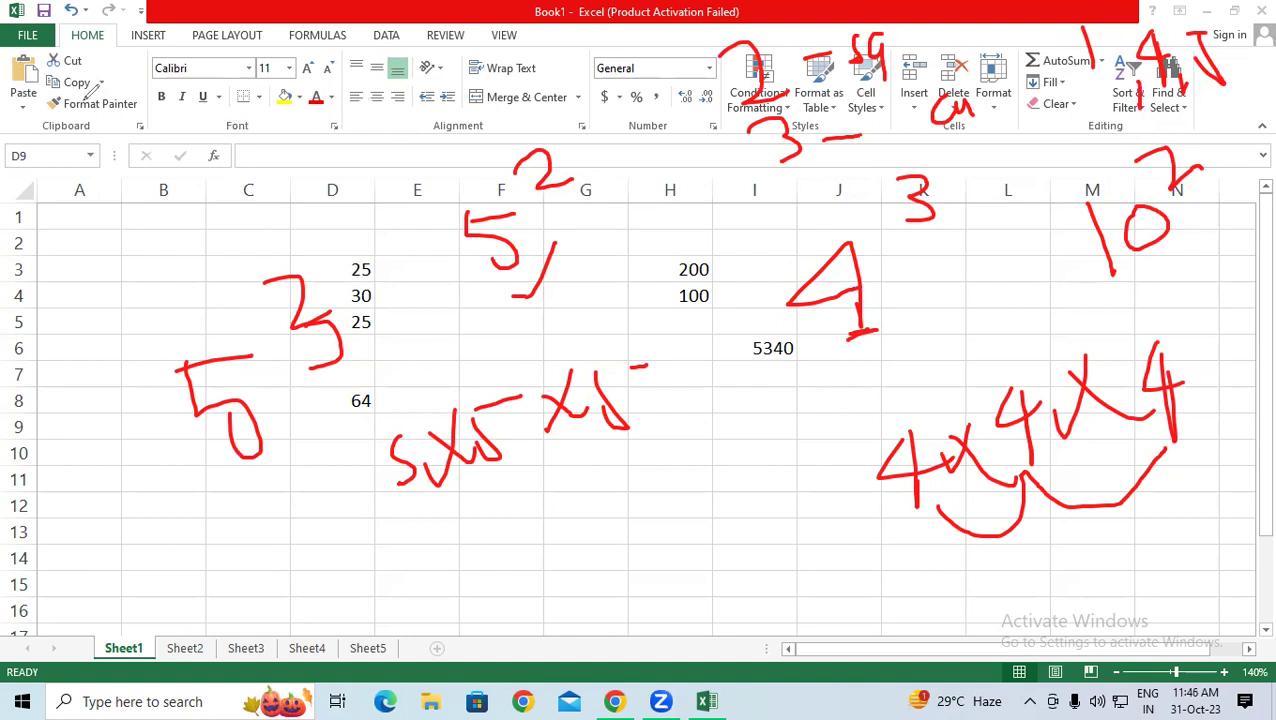
Step: Handwrite 6 with exponent 3 above column C, and its expansion 6×6×6 with arcs linking the factors
drag(246, 119, 240, 170)
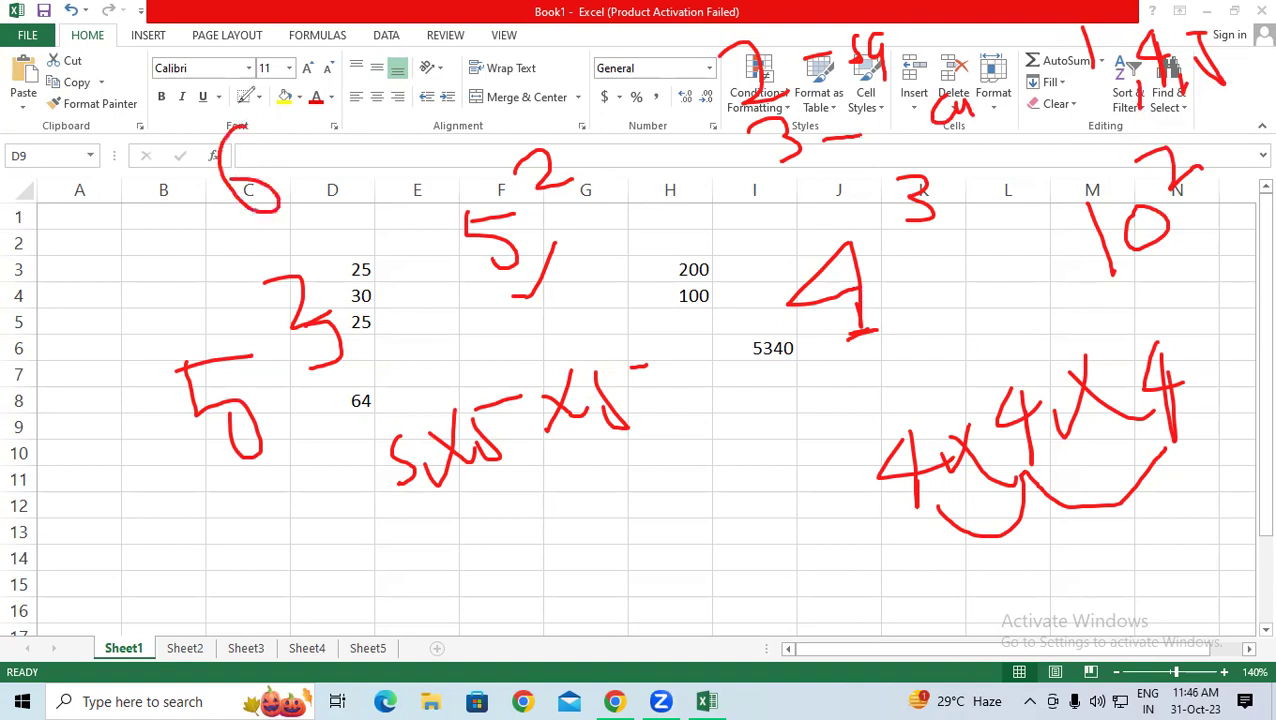
mouse_move(262, 66)
mouse_down()
mouse_move(300, 95)
mouse_move(286, 115)
mouse_up()
mouse_move(505, 52)
mouse_down()
mouse_move(512, 88)
mouse_move(555, 40)
mouse_move(600, 30)
mouse_move(615, 45)
mouse_move(675, 35)
mouse_move(700, 55)
mouse_up()
mouse_move(495, 125)
mouse_down()
mouse_move(535, 145)
mouse_move(598, 72)
mouse_move(664, 116)
mouse_move(690, 58)
mouse_up()
Step: Handwrite 216 below the 6×6×6 expansion with a double underline, and erase all annotations
drag(610, 163, 640, 208)
drag(664, 145, 648, 195)
drag(648, 162, 690, 186)
drag(606, 237, 682, 203)
drag(624, 250, 770, 207)
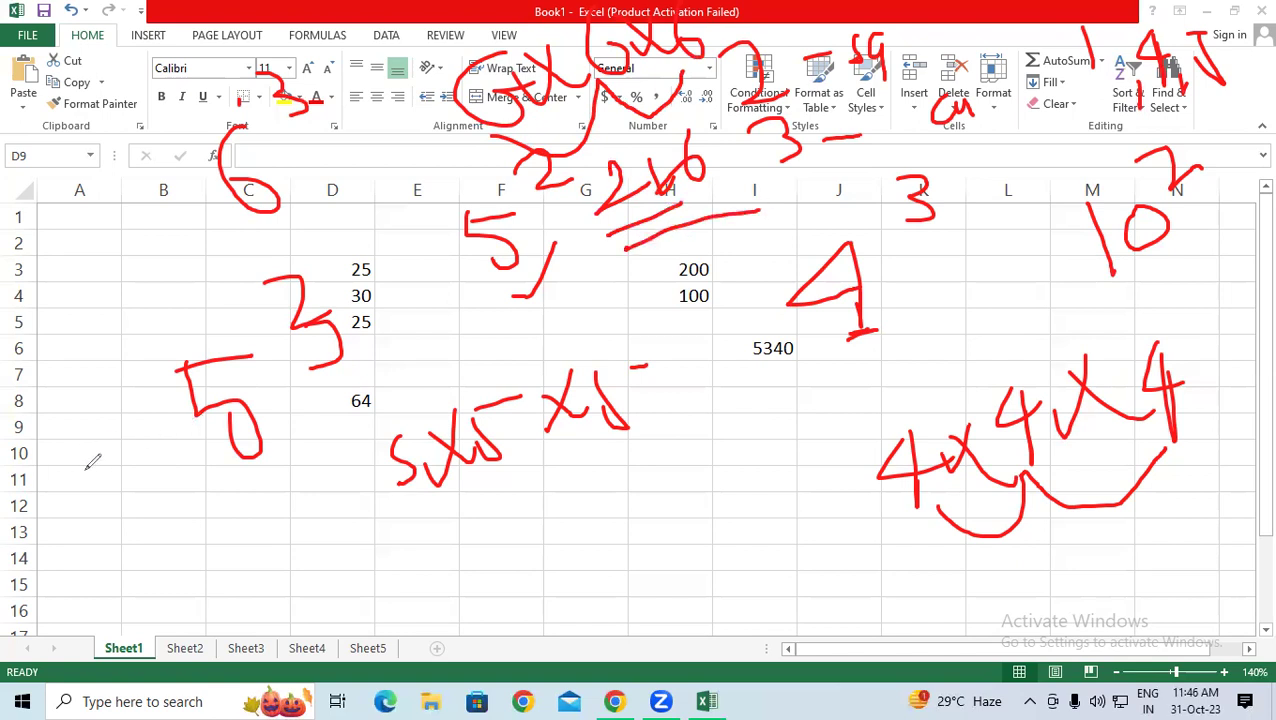
key(e)
key(Escape)
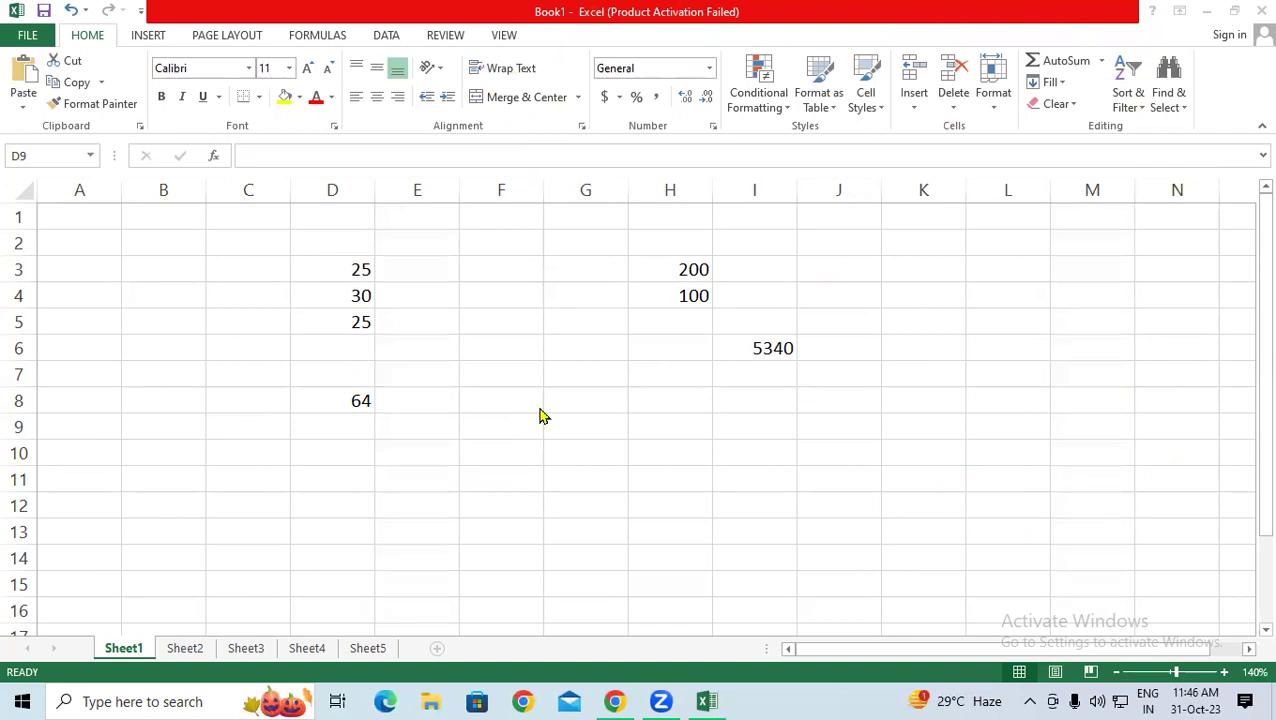